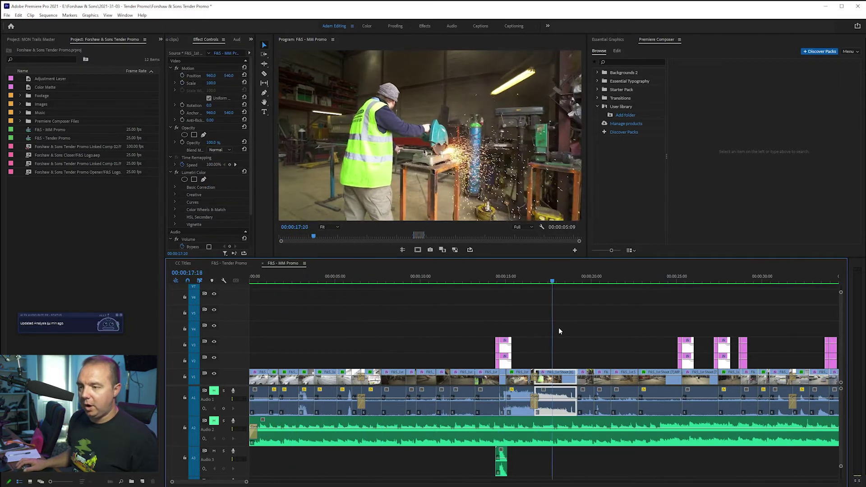
- Scrub through the F&S - MM Promo sequence from about 20 seconds onward to review its clips and transition layers
key("minus")
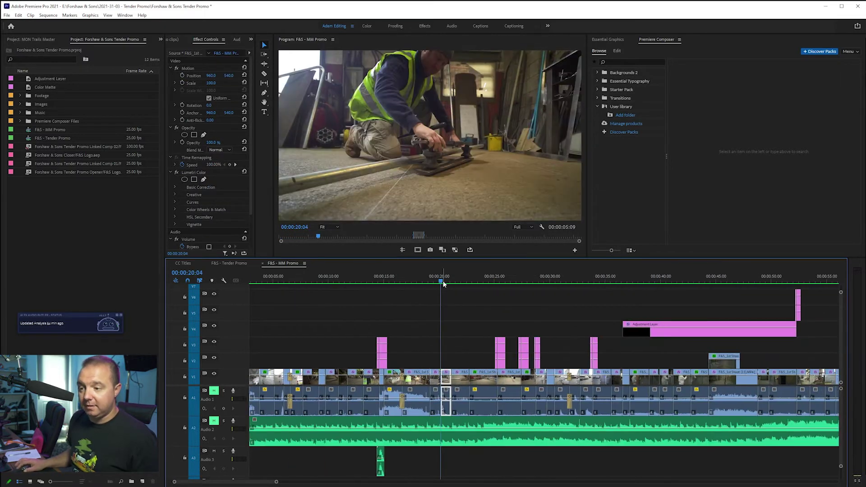
left_click_drag(442, 282, 774, 300)
scroll(658, 392, "right", 5)
left_click_drag(662, 280, 778, 285)
scroll(604, 402, "right", 2)
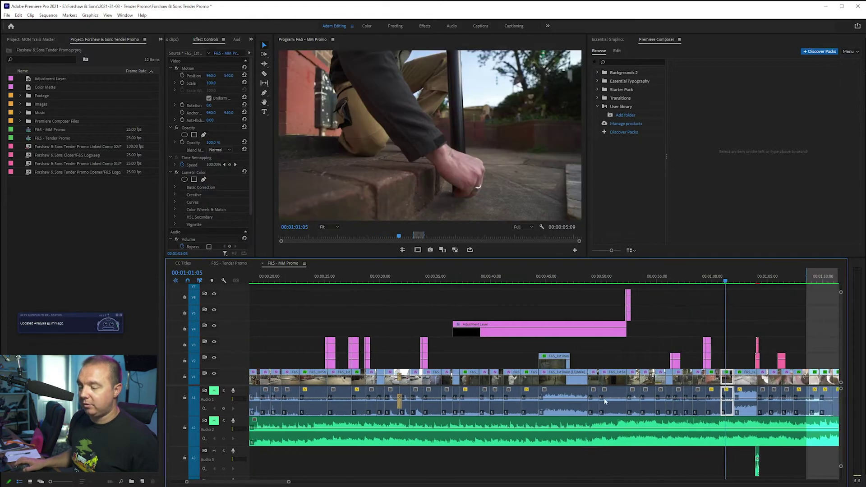
scroll(605, 402, "right", 4)
left_click_drag(618, 281, 790, 297)
left_click(756, 356)
left_click(761, 352)
scroll(721, 356, "right", 4)
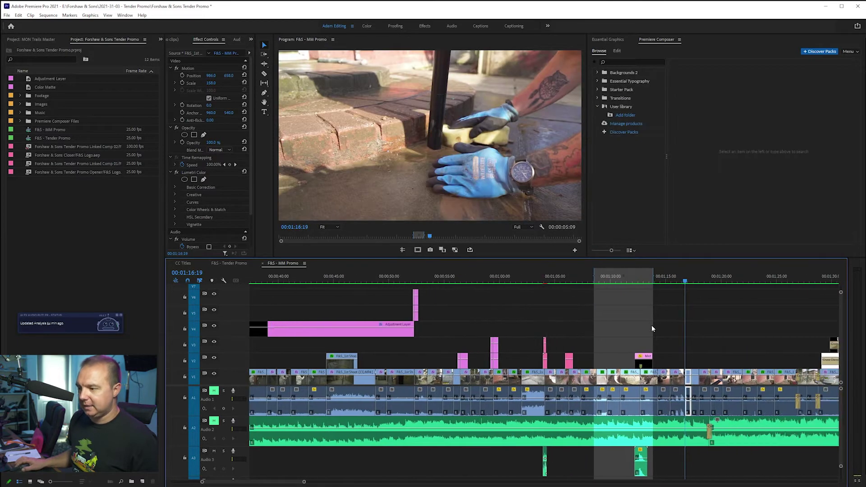
left_click_drag(685, 282, 744, 291)
key("space")
key("equal")
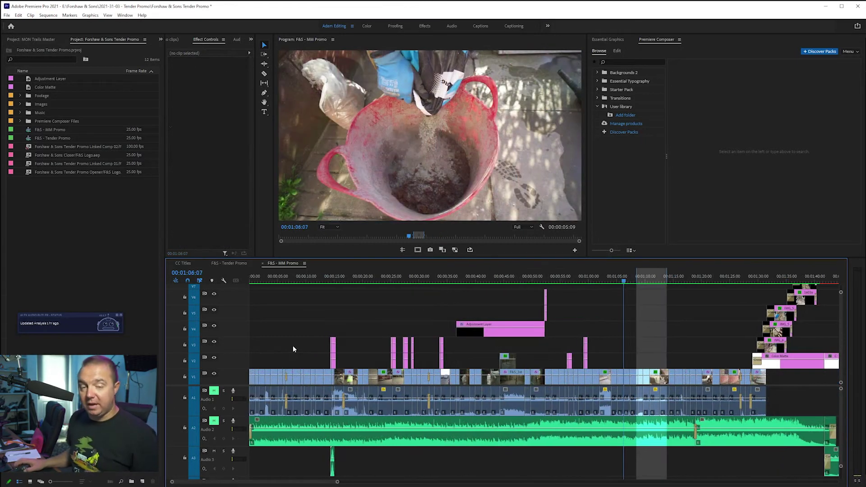
- Move the playhead to about one second into the sequence and save the project
left_click(256, 281)
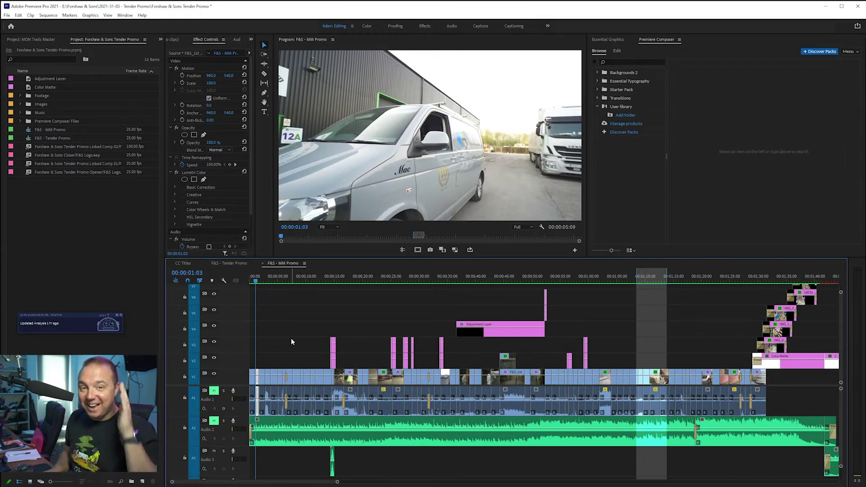
key("ctrl+s")
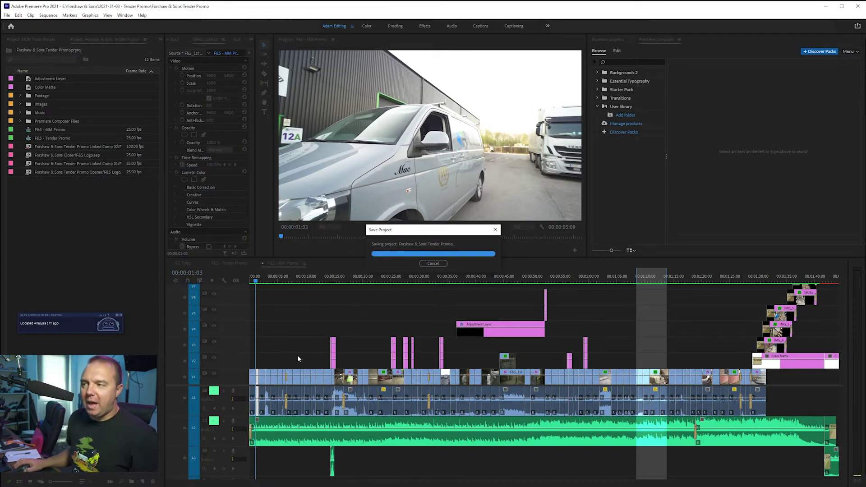
- Delete the stacked transition clips on V2 and V3 near 15 seconds, along with their sound effect on Audio 3
scroll(296, 351, "up", 5)
scroll(313, 347, "up", 1)
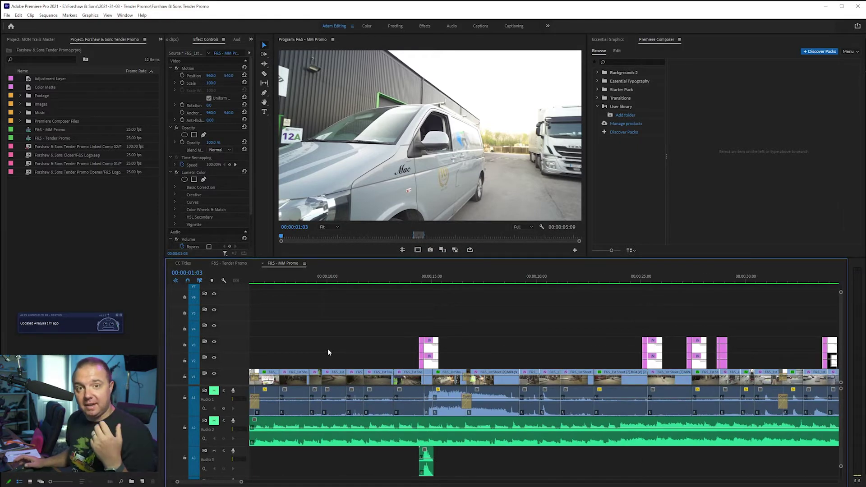
scroll(407, 345, "down", 2)
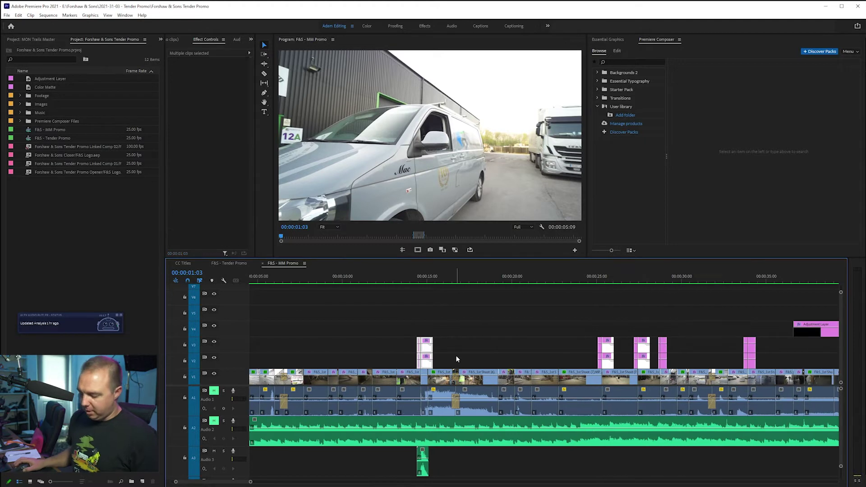
left_click(454, 356)
left_click(422, 455)
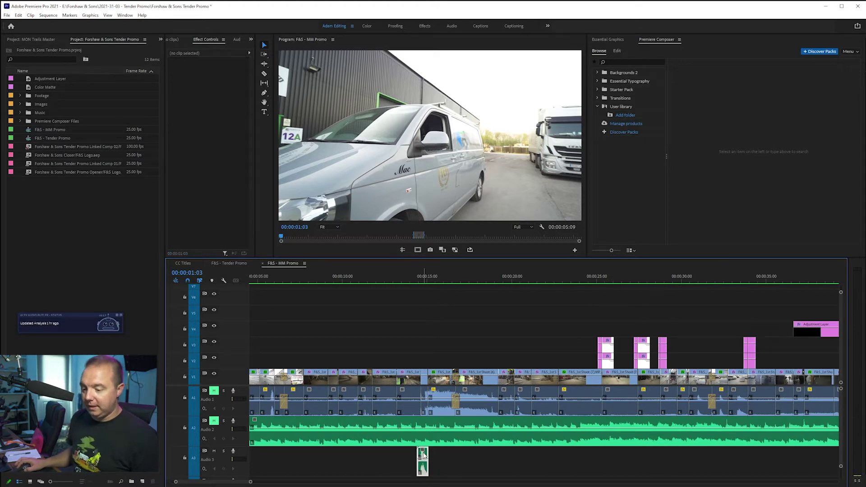
- Play back the cut from the hand close-up to the chop saw shot around 00:00:14:16 to examine the change between clips
left_click(424, 280)
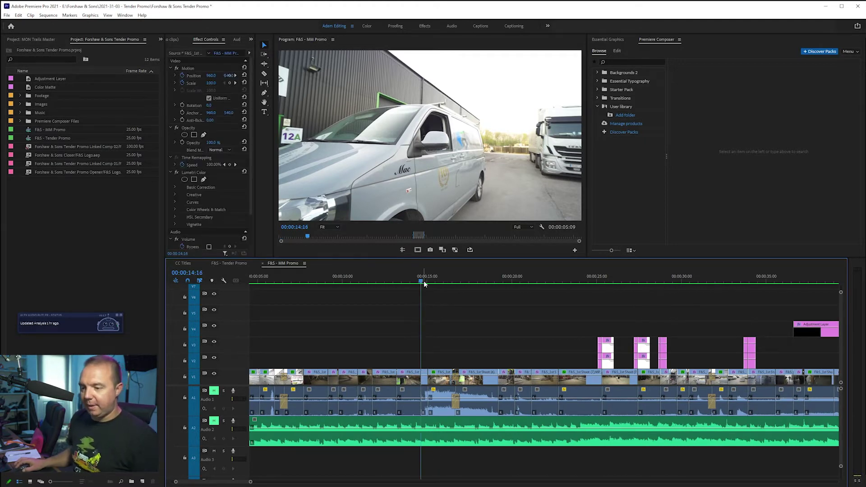
key("=")
left_click_drag(517, 283, 537, 283)
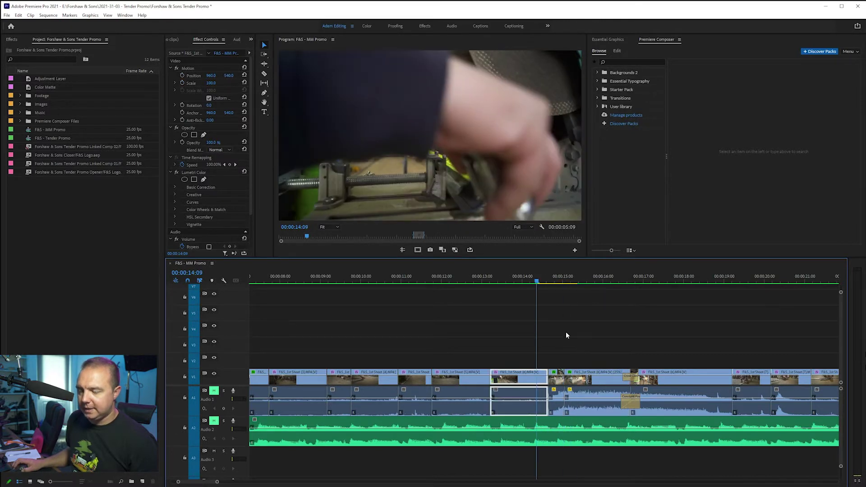
key("equal")
key("space")
key("space")
left_click(537, 277)
key("equal")
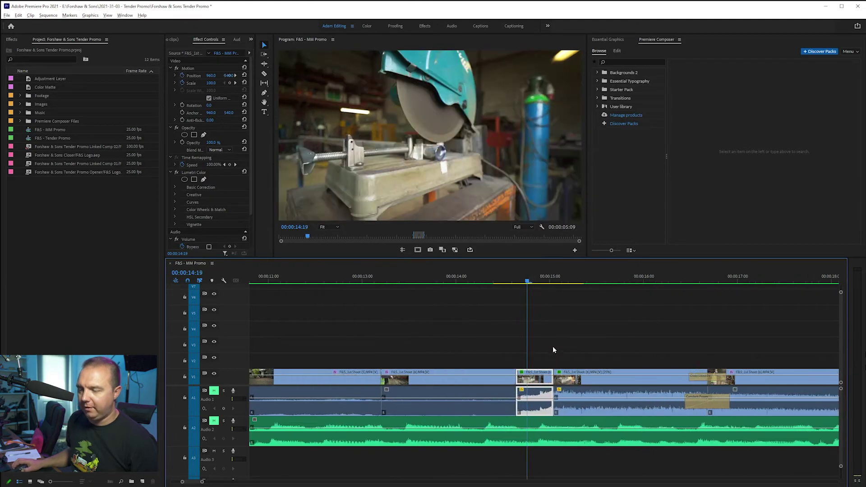
key("space")
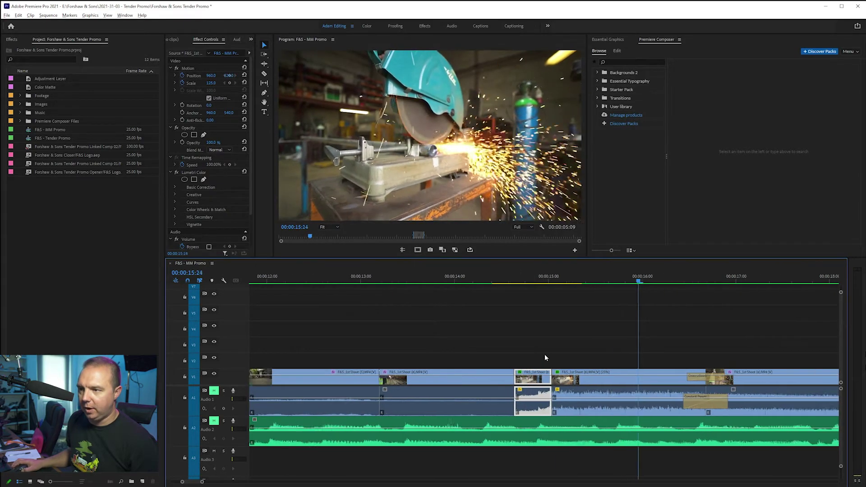
key("minus")
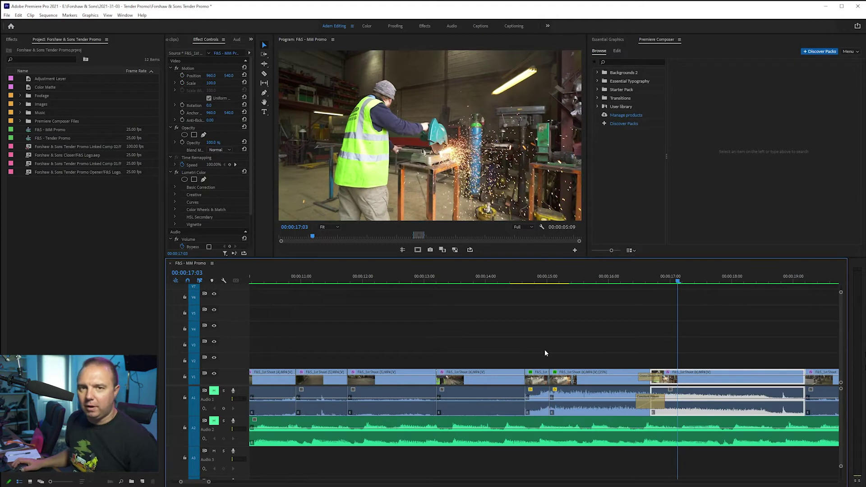
key("minus")
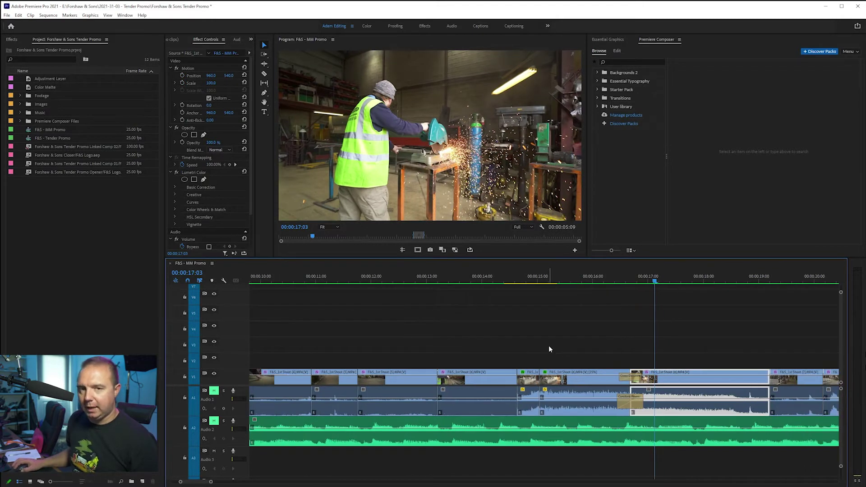
key("equal")
scroll(549, 349, "up", 1)
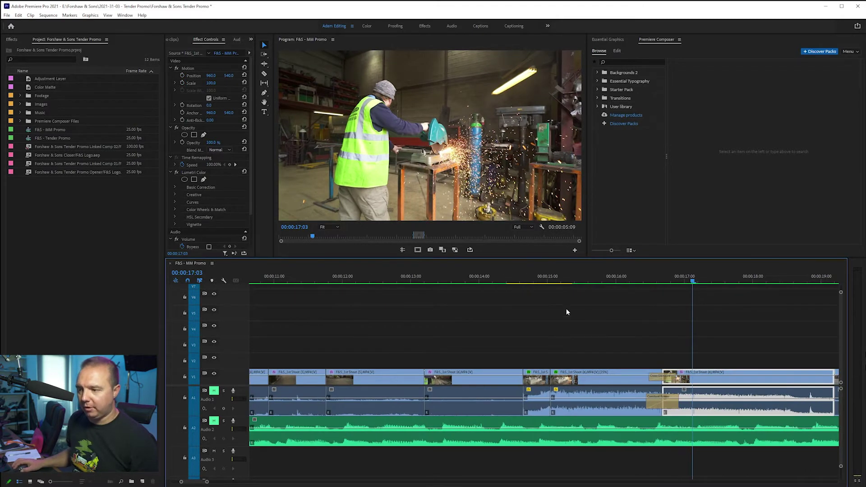
- Park the playhead at the chop saw cut, 00:00:14:16, and place an adjustment layer on V2 ending at that cut
left_click(549, 282)
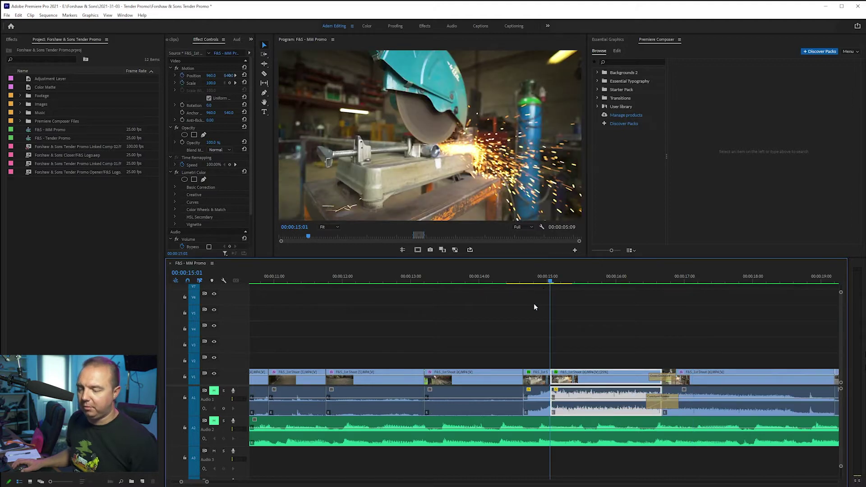
scroll(535, 303, "up", 1)
left_click(530, 282)
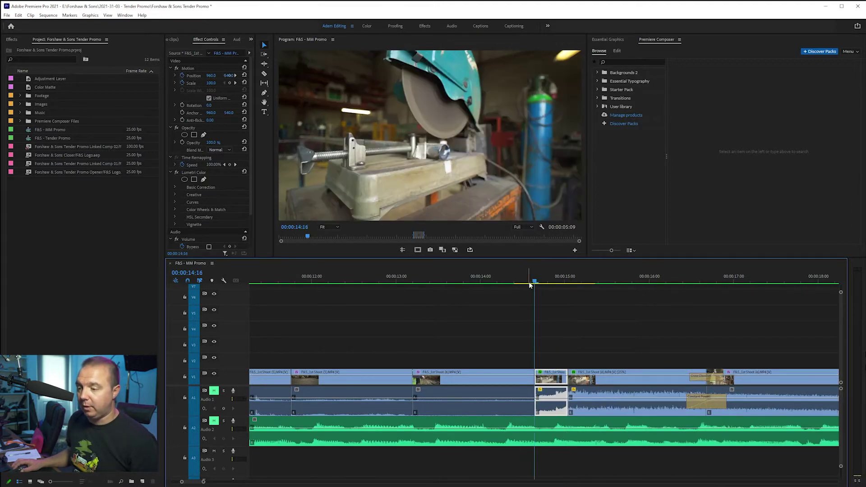
mouse_move(535, 283)
left_mouse_down()
mouse_move(507, 283)
mouse_move(546, 287)
mouse_move(538, 287)
left_mouse_up()
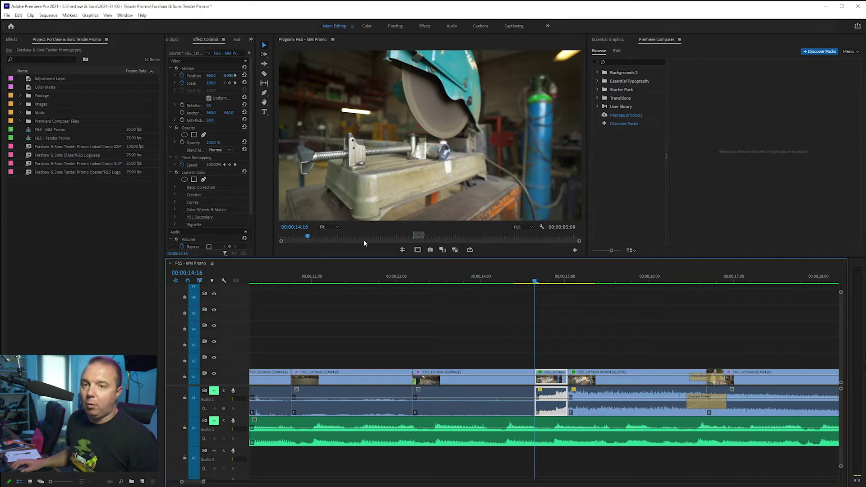
left_click_drag(44, 78, 513, 366)
scroll(514, 360, "up", 3)
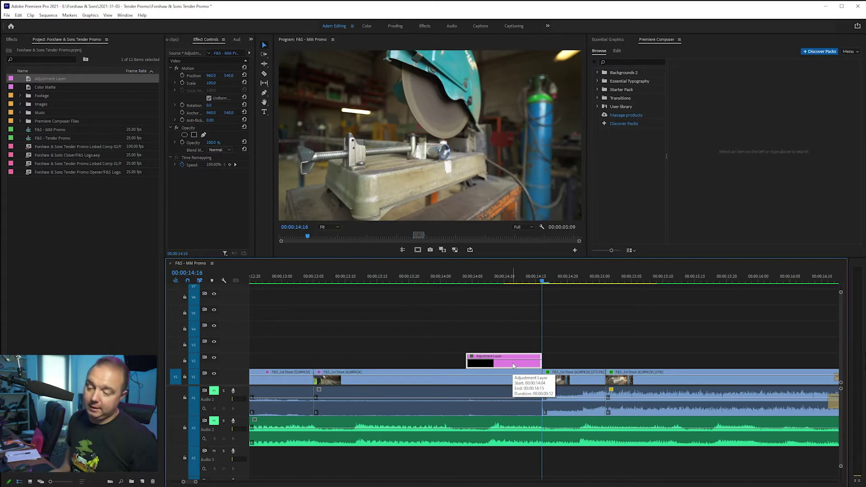
- Trim the adjustment layer to span ten frames either side of the cut, from 00:00:14:06 to 00:00:15:01
key("shift+Left")
key("shift+Left")
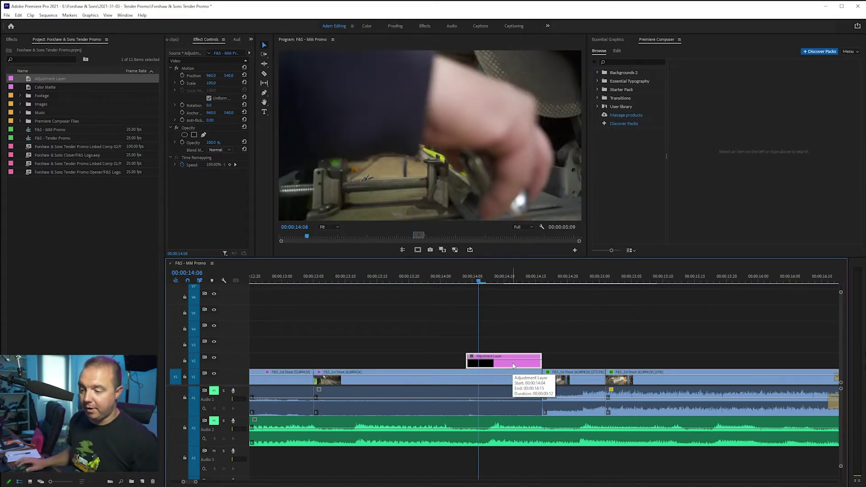
left_click_drag(469, 368, 482, 368)
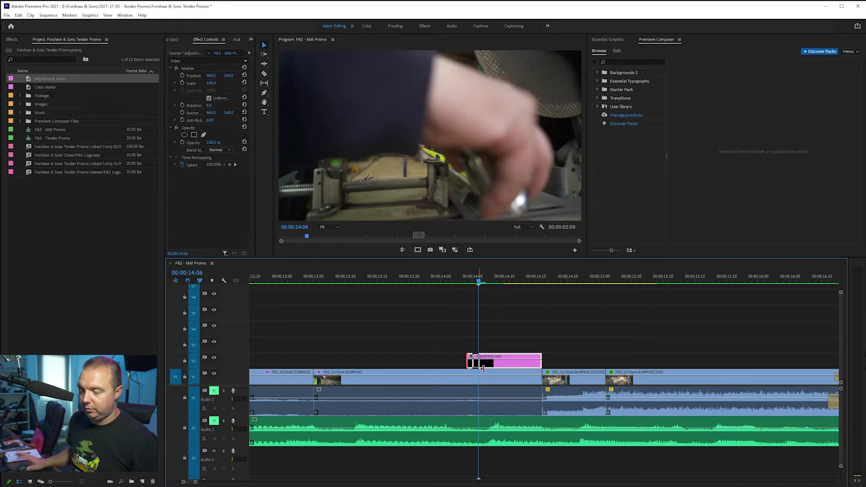
key("shift+Right")
key("shift+Right")
key("d")
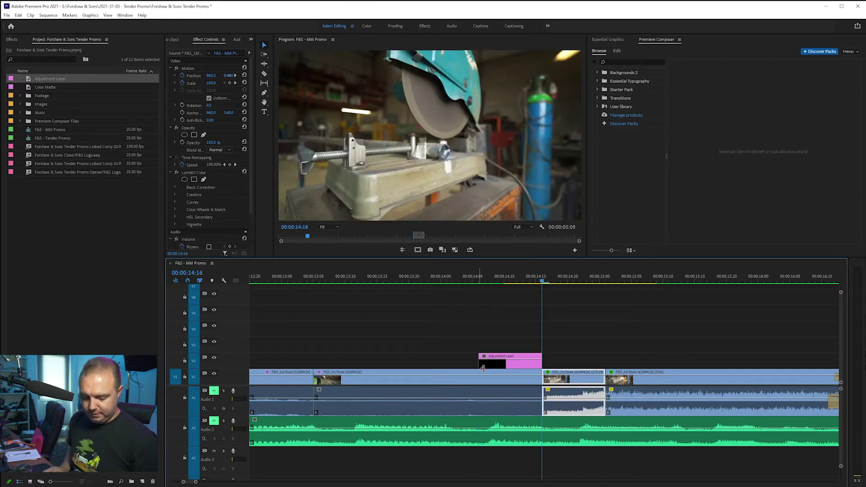
key("shift+Right")
key("shift+Right")
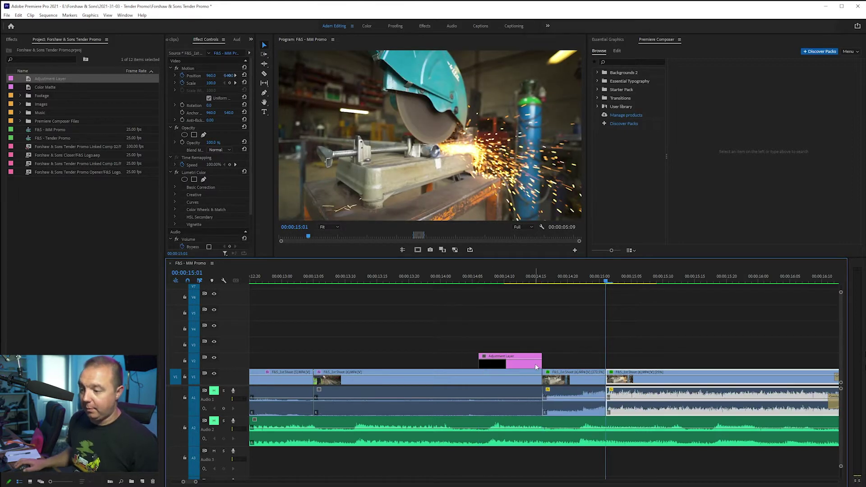
left_click_drag(548, 366, 613, 365)
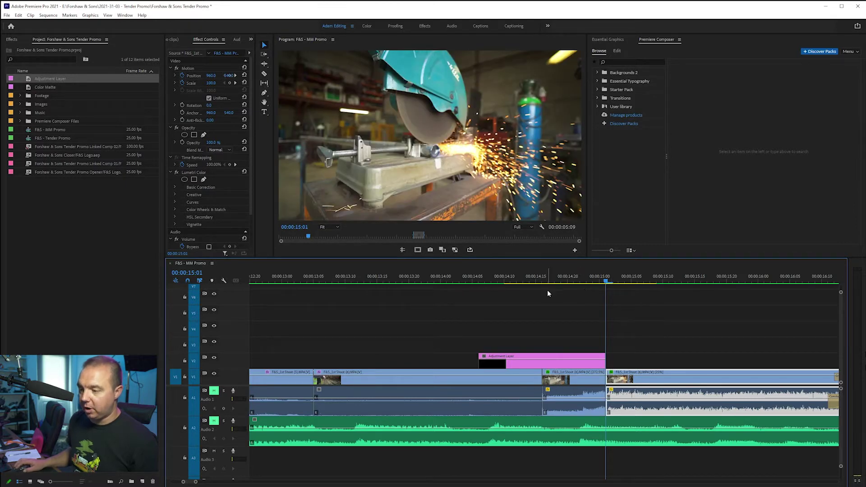
- Split the adjustment layer at the clip cut, 00:00:14:16
left_click(542, 281)
left_click(558, 366)
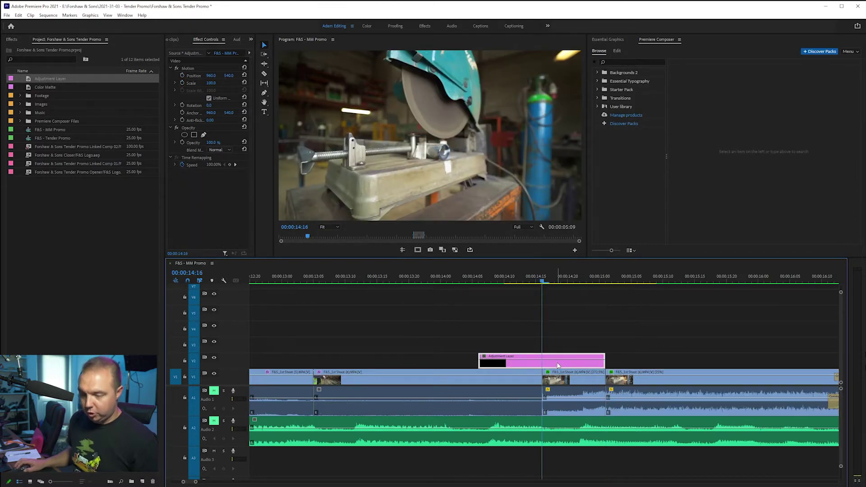
key("ctrl+k")
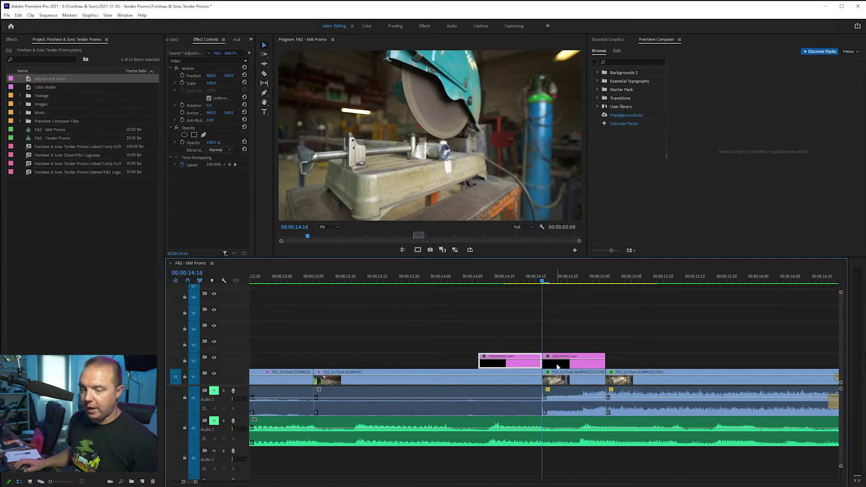
- Bring up the effects library, then delete both adjustment layer pieces above the cut
left_click(15, 40)
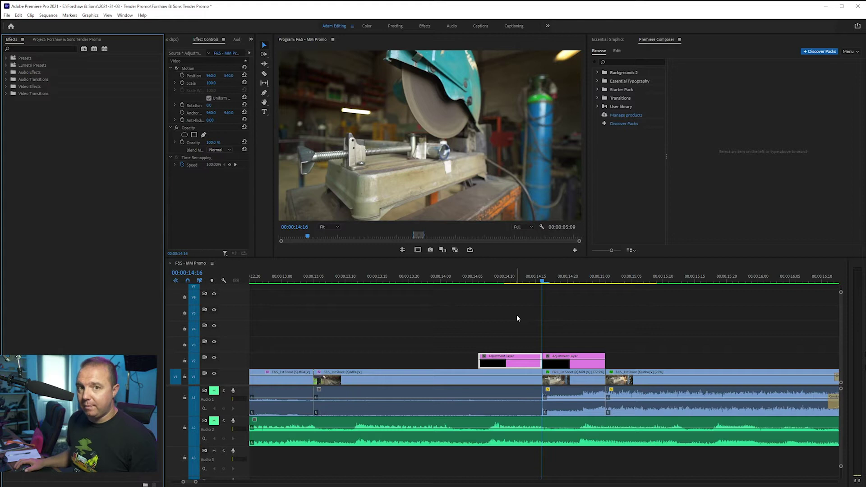
left_click_drag(508, 323, 586, 364)
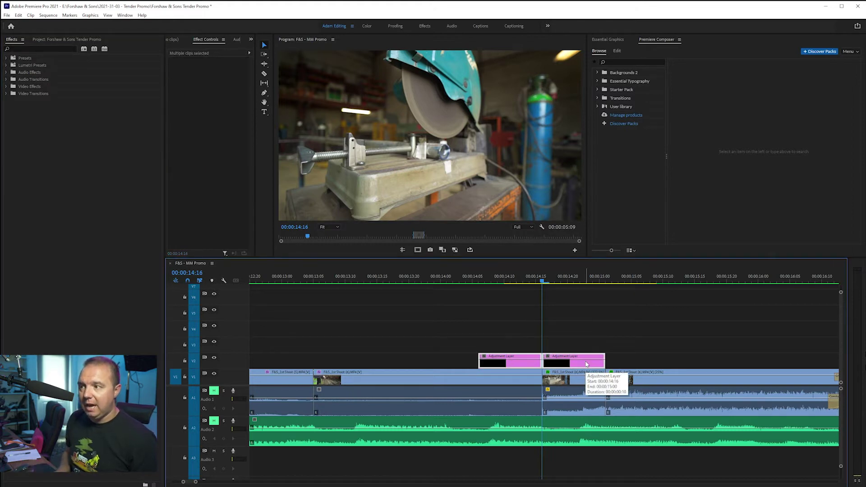
key("Delete")
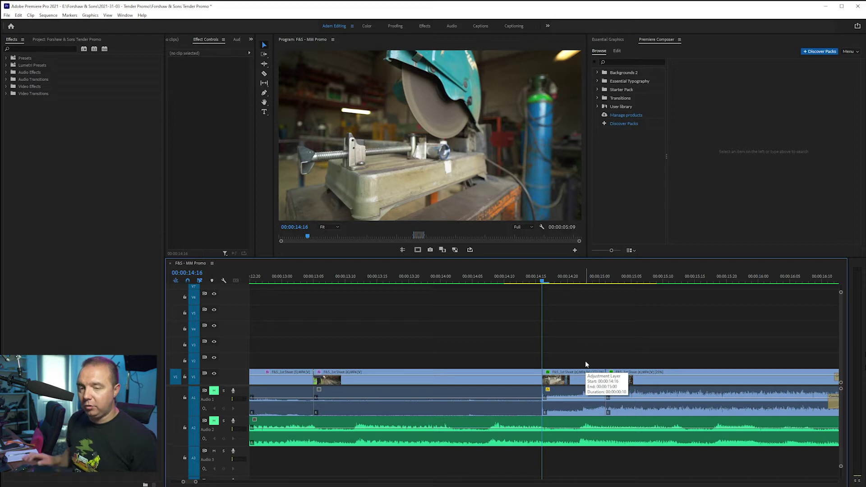
key("minus")
key("minus")
key("minus")
key("minus")
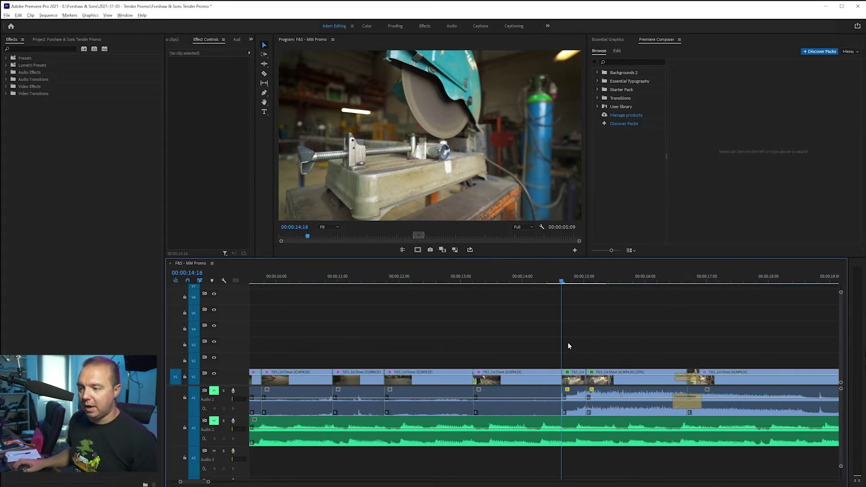
key("equal")
key("equal")
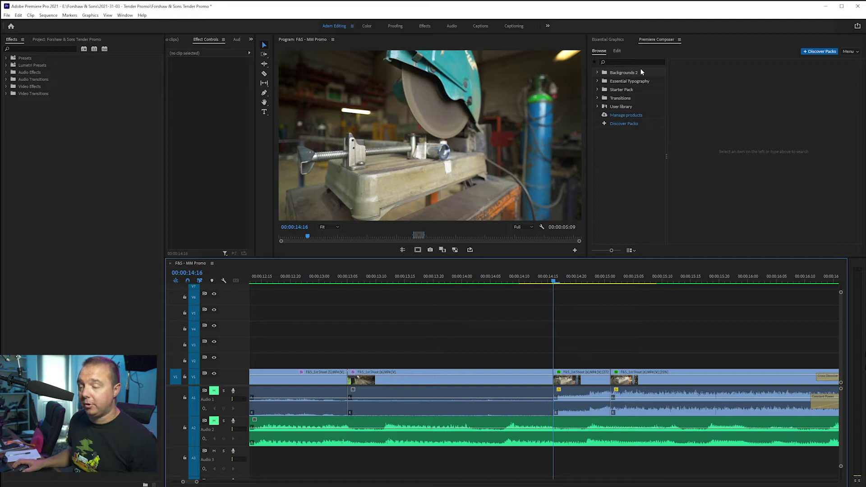
- Expand the Starter Pack in Premiere Composer, maximize the panel and display all the pack's items
left_click(603, 90)
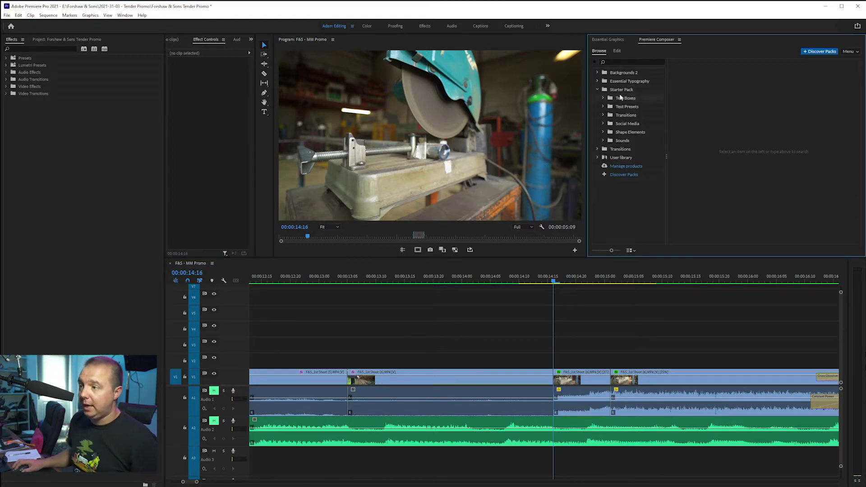
key("grave")
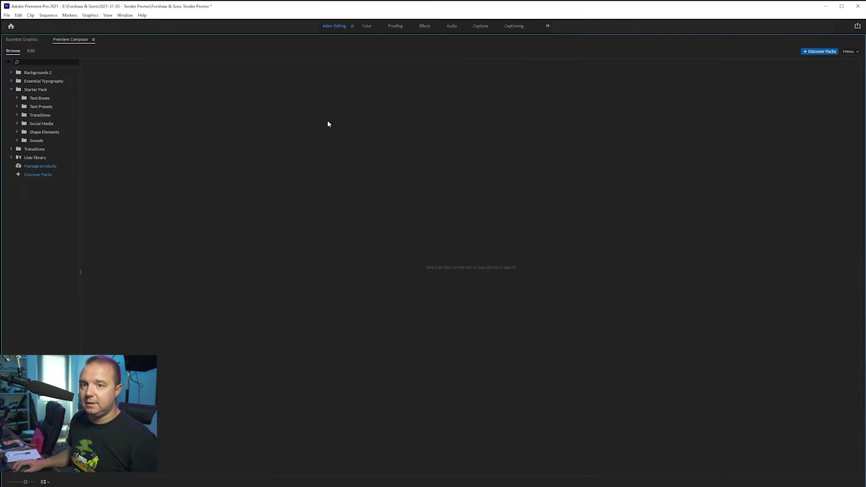
left_click(33, 91)
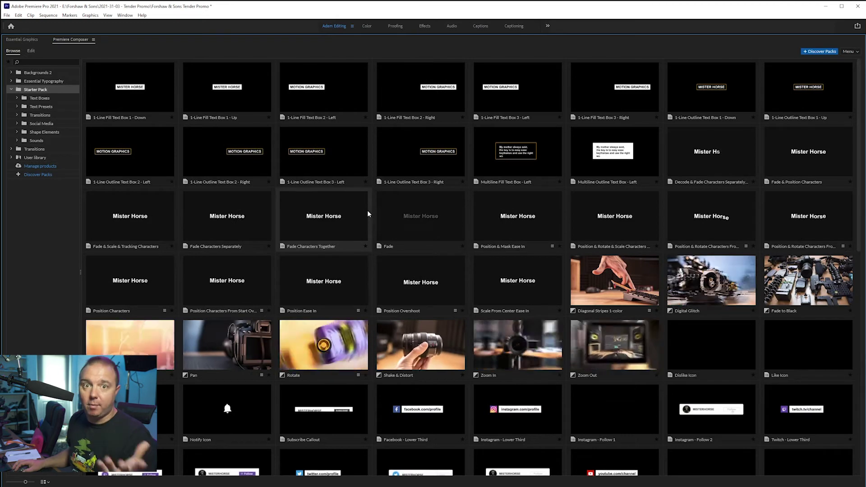
- Look through the Starter Pack's text boxes, text presets, transitions, social media items, shape elements and sounds
scroll(368, 212, "down", 3)
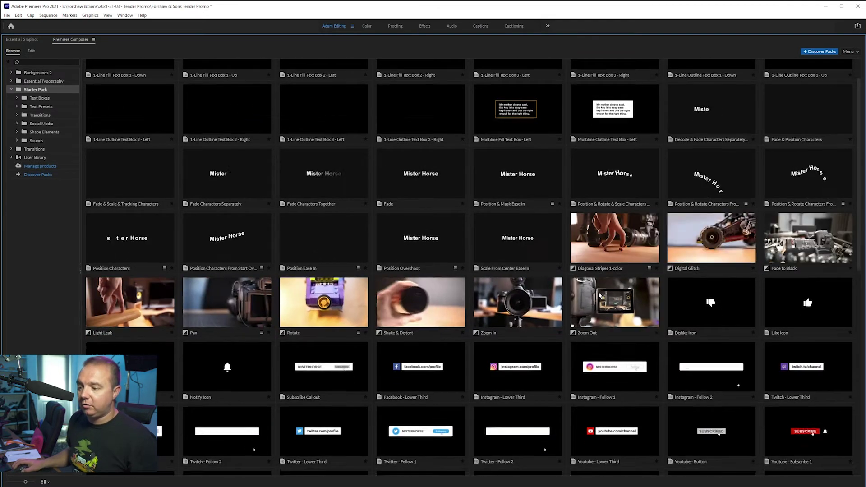
scroll(460, 280, "down", 2)
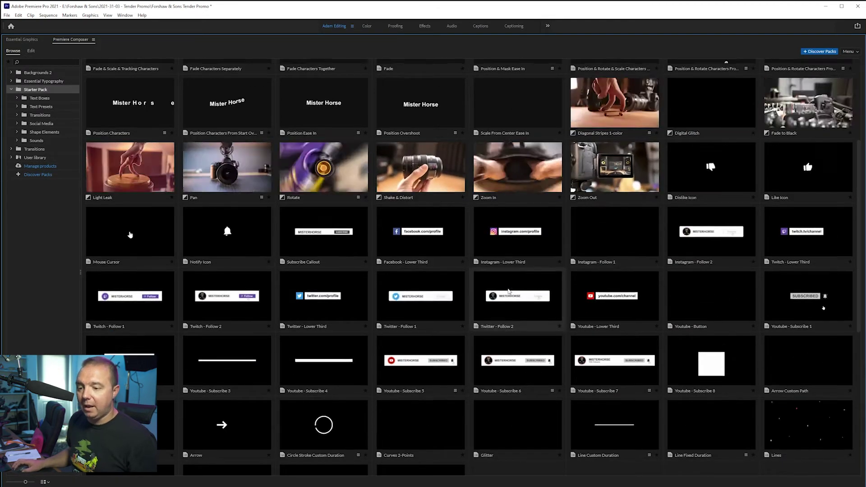
scroll(208, 321, "down", 3)
scroll(208, 320, "down", 5)
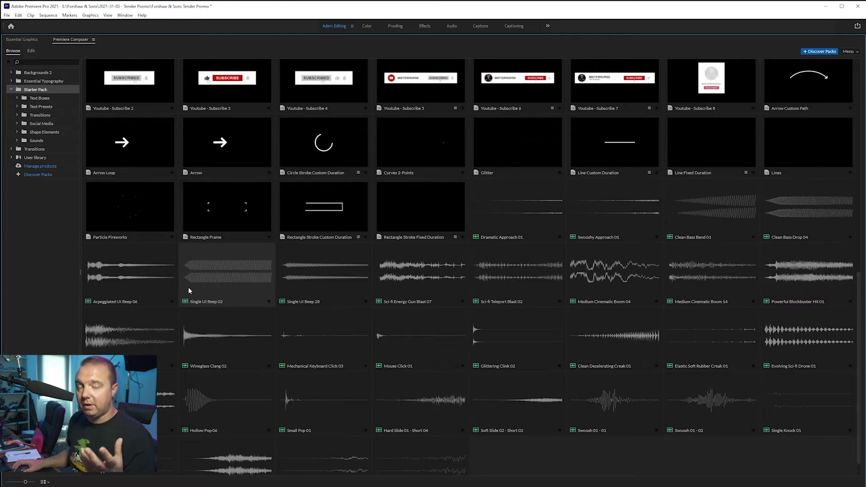
scroll(188, 287, "up", 10)
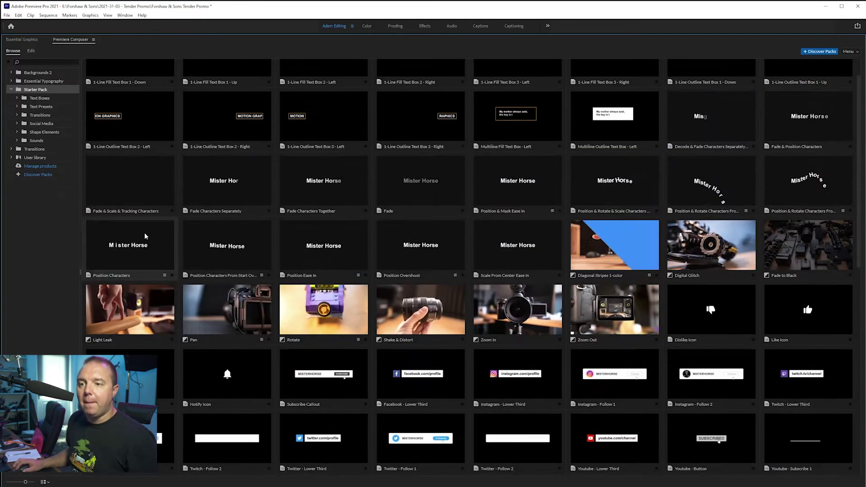
scroll(271, 261, "up", 1)
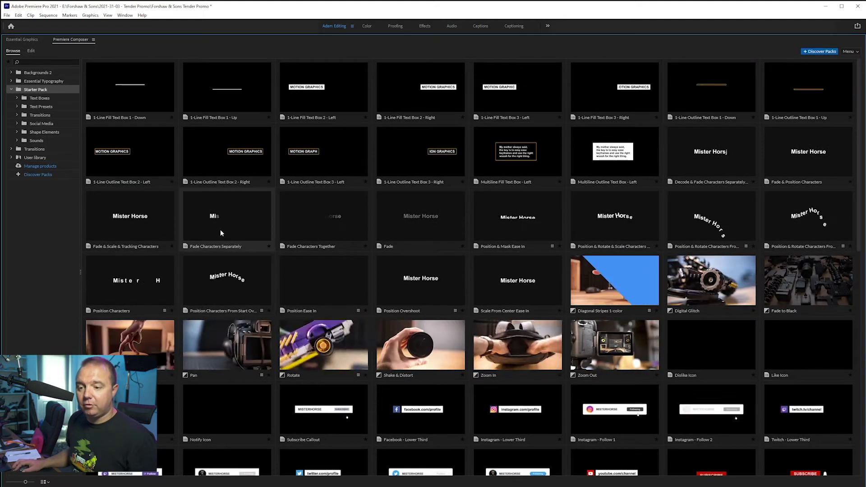
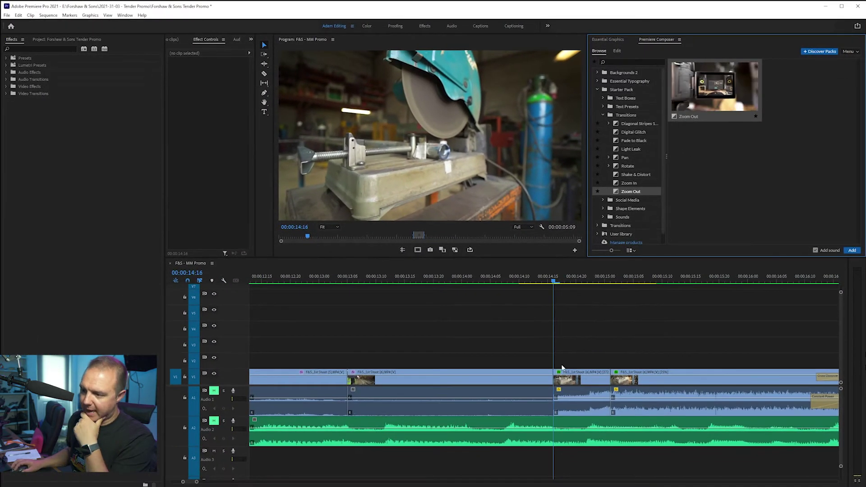
- Mark the Starter Pack's Zoom Out transition as a favourite, with the playhead on the cut at 00:00:14:16
left_click_drag(538, 283, 558, 286)
key("minus")
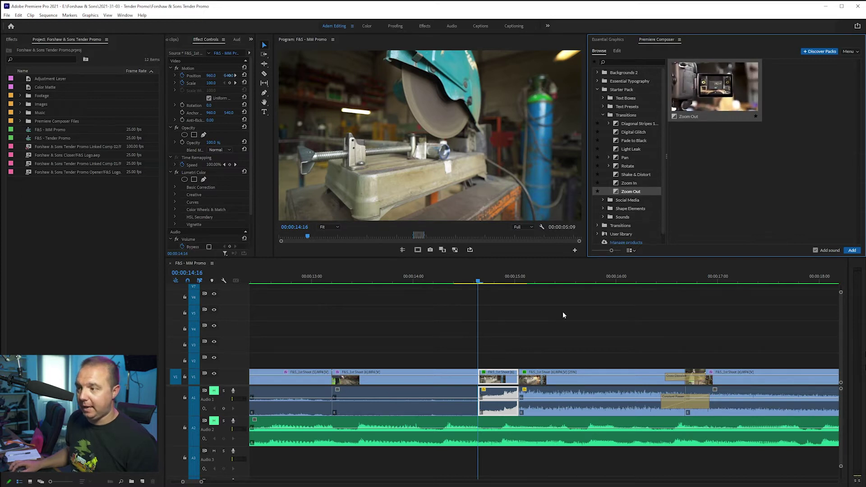
left_click(598, 192)
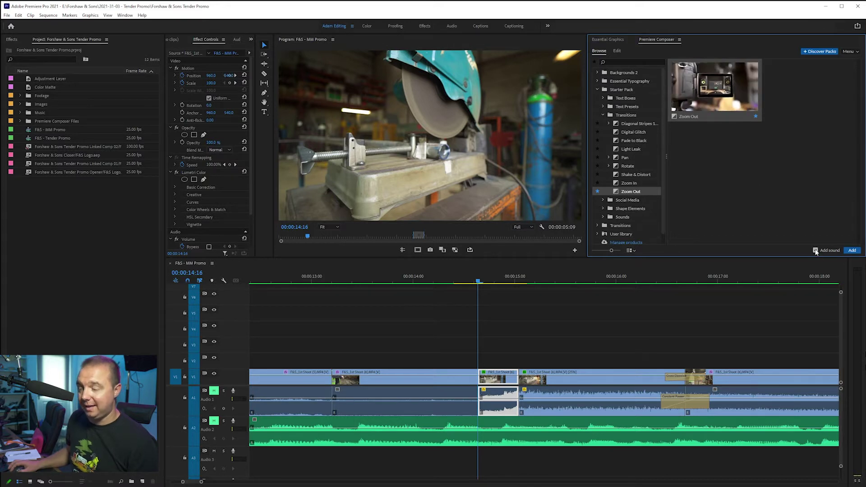
- Add the Zoom Out transition with its sound to the cut at 00:00:14:16
mouse_move(487, 372)
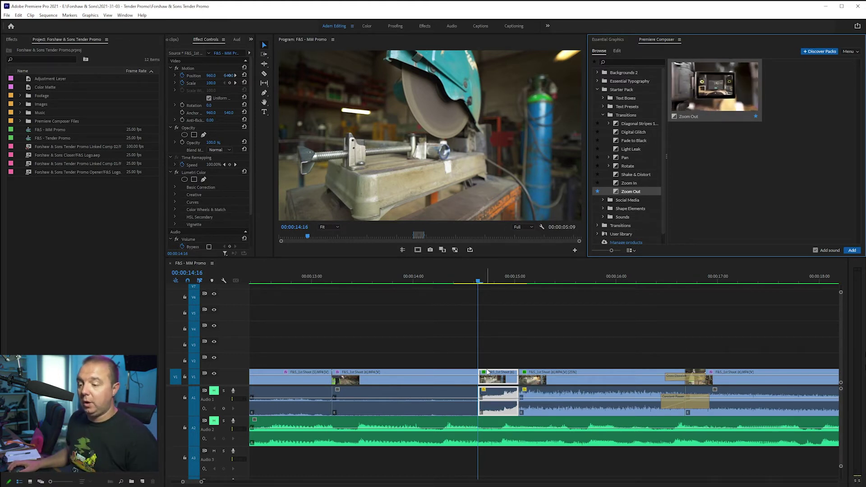
mouse_move(462, 419)
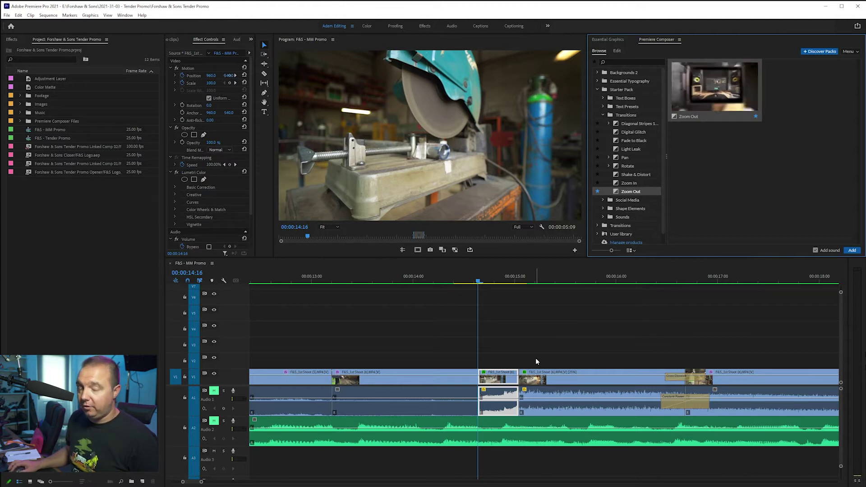
scroll(535, 361, "right", 3)
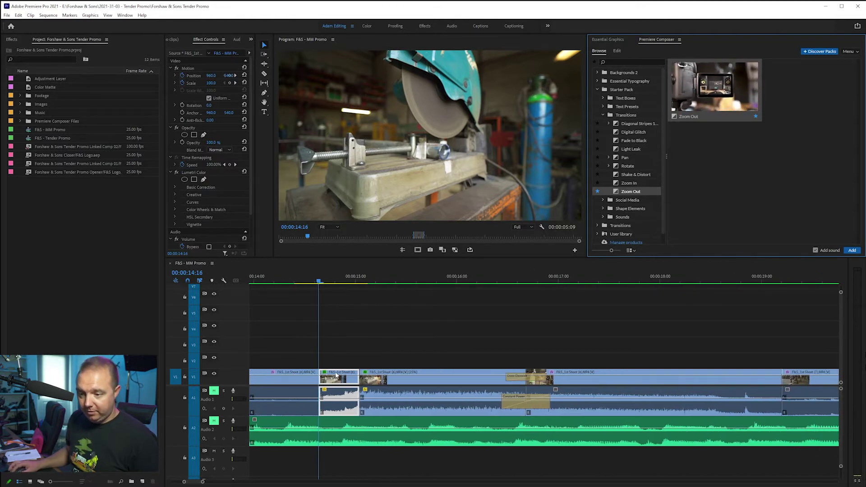
scroll(397, 395, "right", 1)
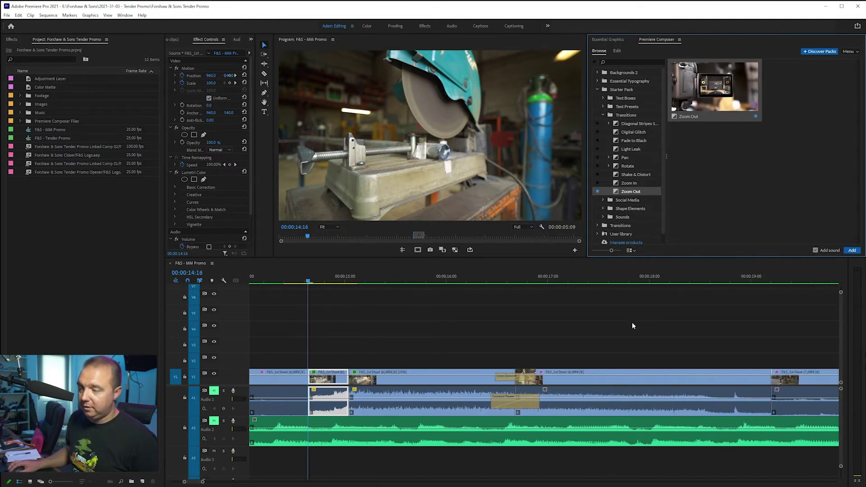
left_click(851, 252)
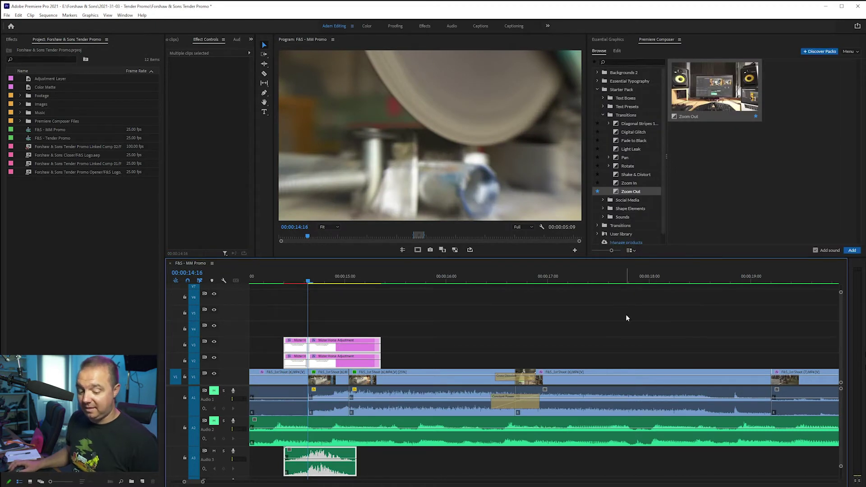
- Mark the range around the transition from 00:00:14:04 to 00:00:15:19 and render its preview
left_click(423, 277)
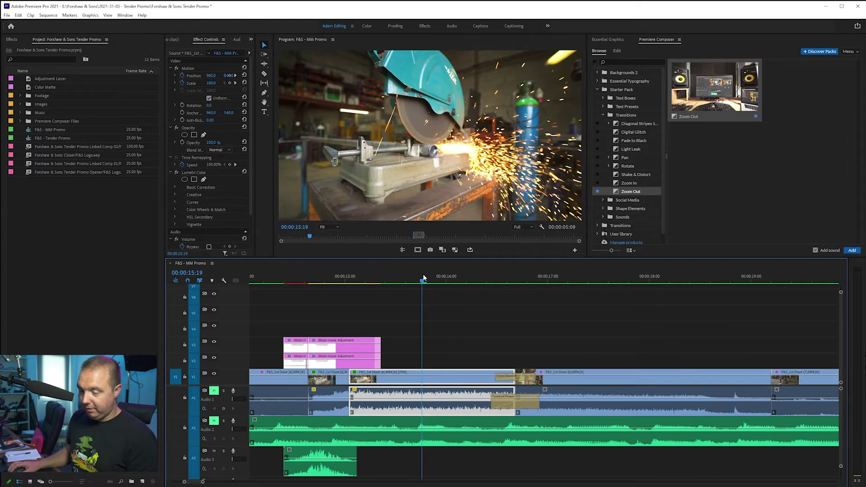
key("o")
scroll(397, 299, "up", 3)
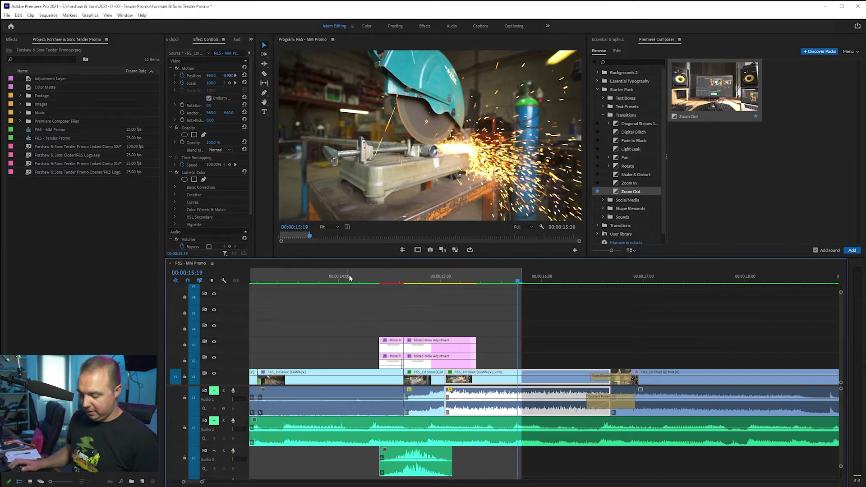
key("i")
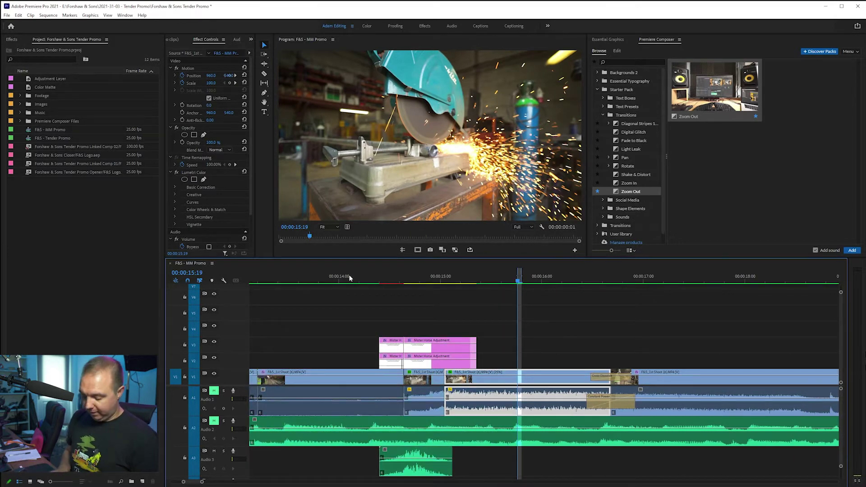
left_click(354, 276)
key("i")
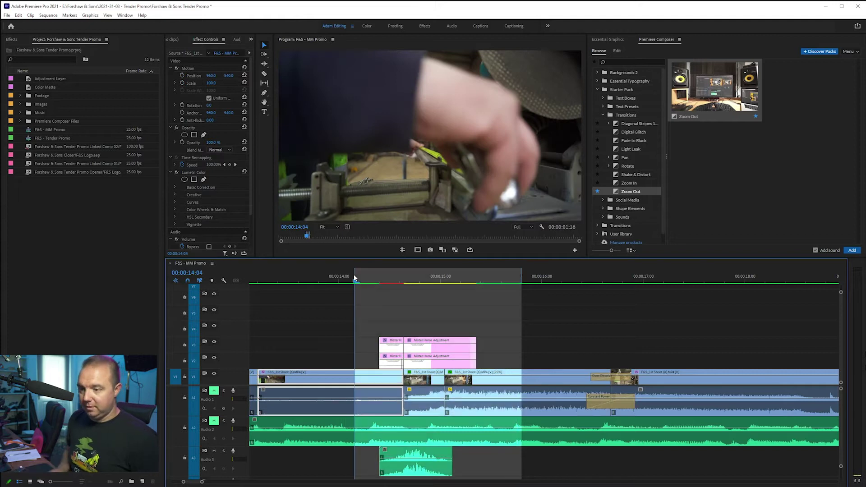
key("Return")
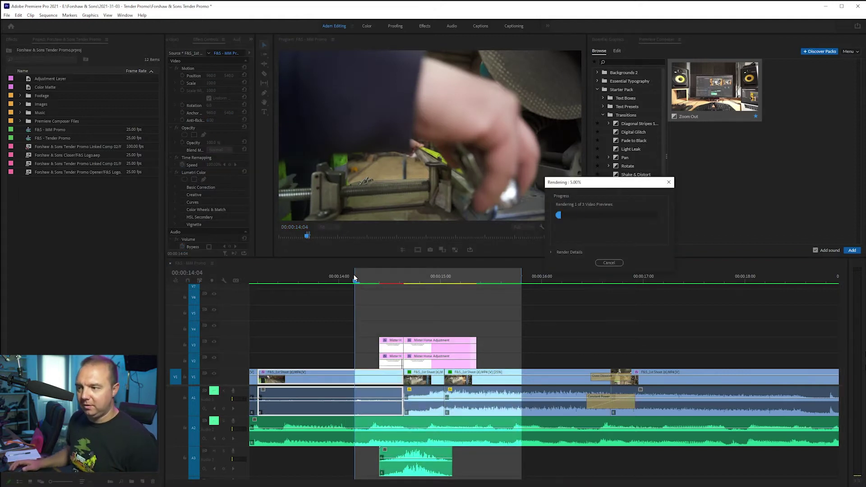
- Clear the sequence's in and out points
left_click(351, 324)
right_click(374, 282)
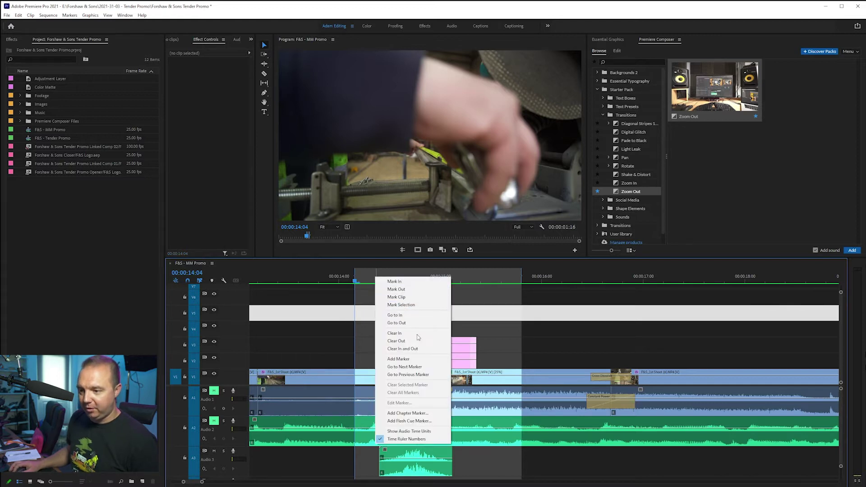
left_click(416, 350)
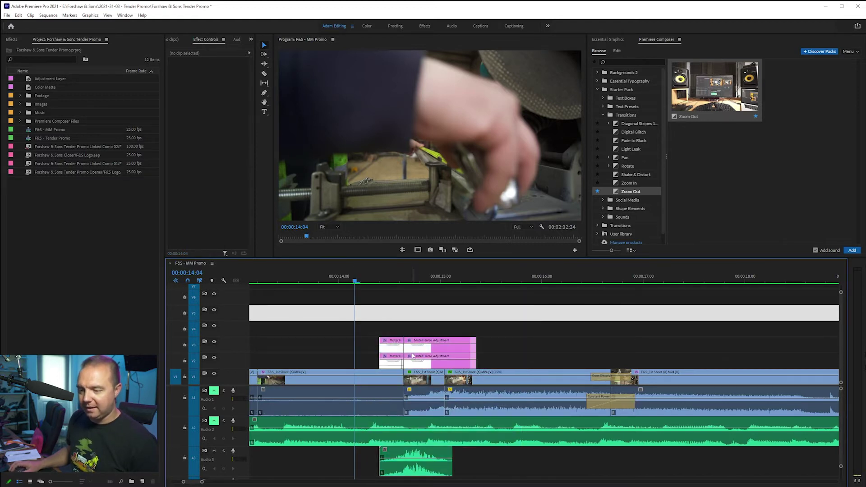
- Inspect the transition's adjustment layers on V2 and V3 and its sound clip on A3
scroll(450, 359, "up", 1)
scroll(450, 359, "down", 3)
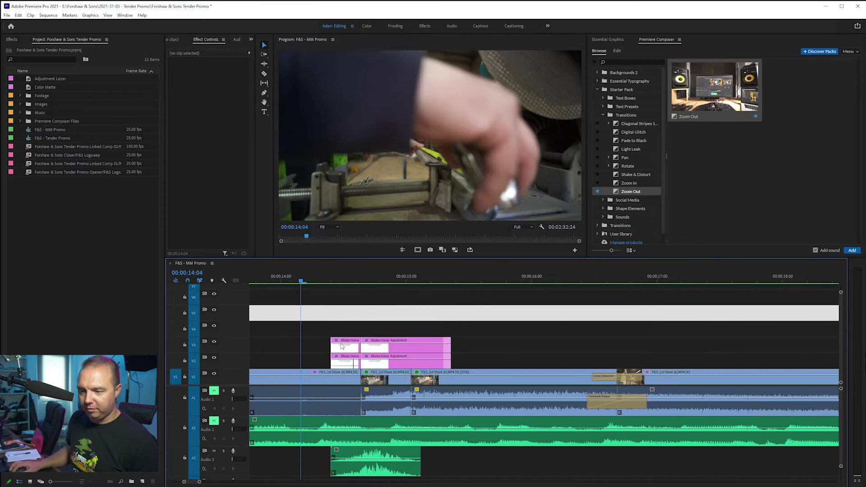
left_click(358, 348)
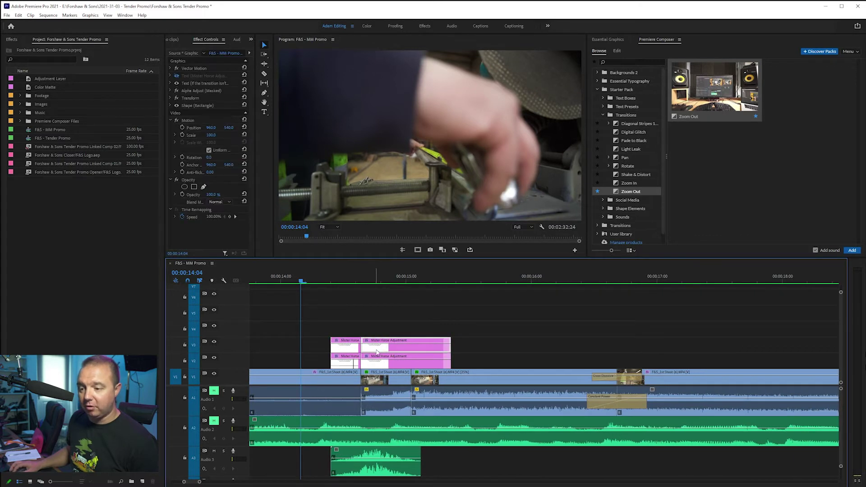
left_click(342, 365)
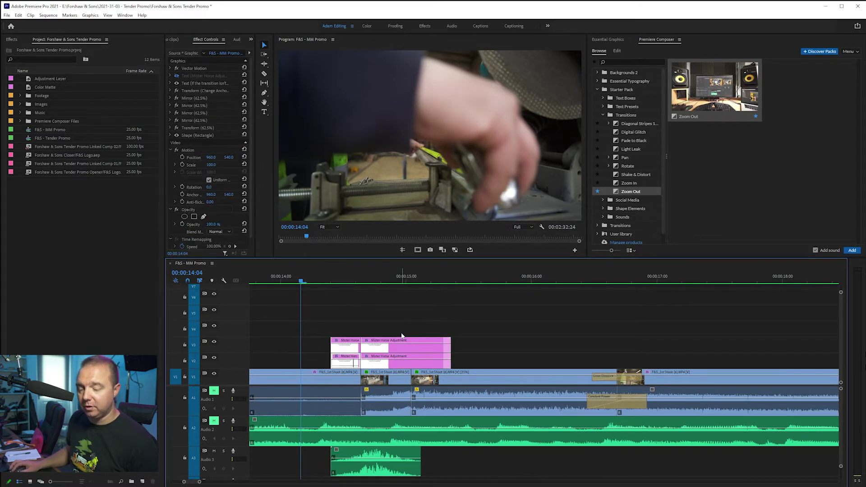
left_click(368, 468)
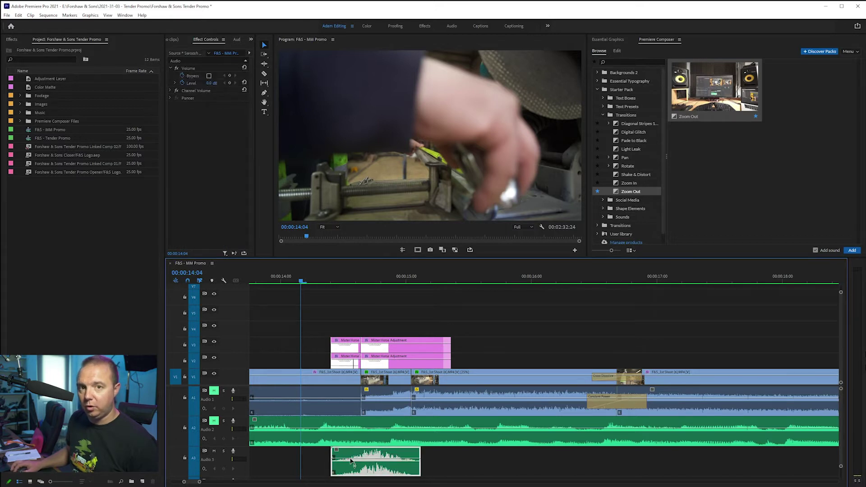
left_click_drag(337, 337, 440, 359)
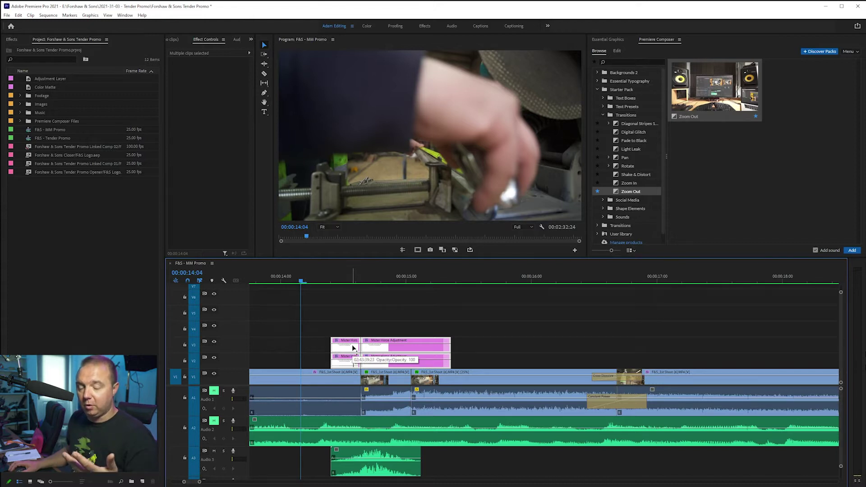
left_click(367, 467)
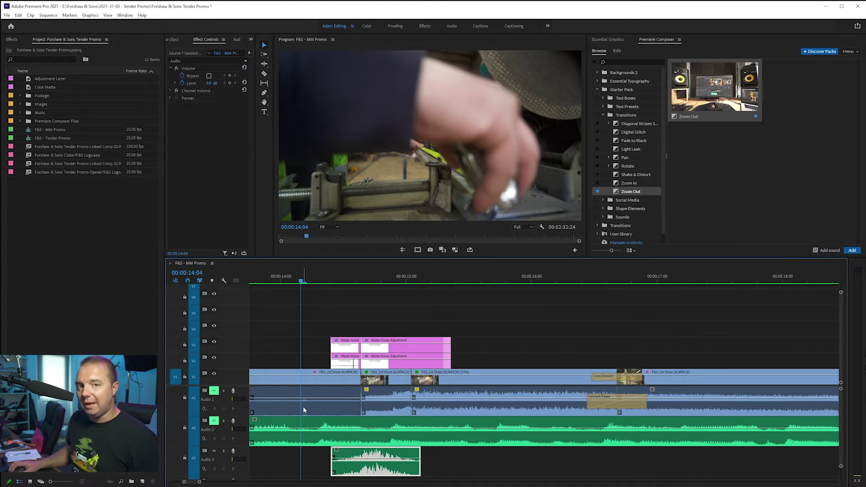
mouse_move(368, 458)
left_mouse_down()
mouse_move(369, 428)
mouse_move(366, 458)
left_mouse_up()
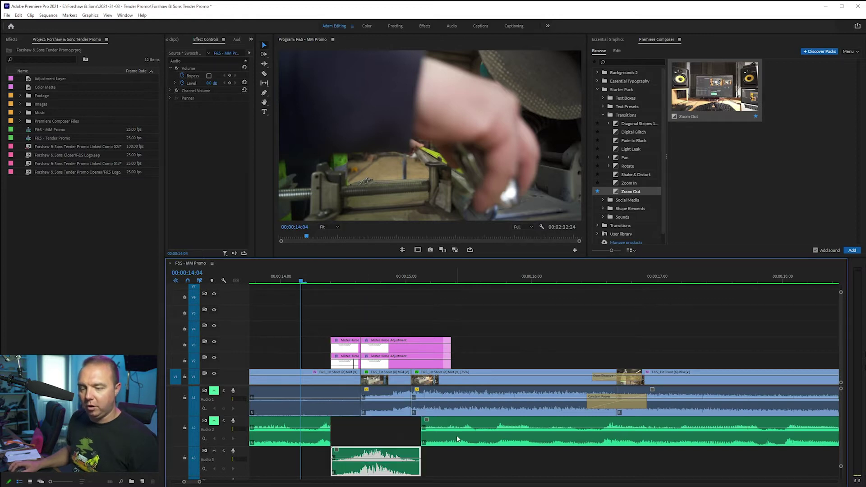
key("ctrl+z")
key("ctrl+z")
- Play back the Zoom Out transition from the clip start at 00:00:13:05
scroll(318, 424, "down", 5)
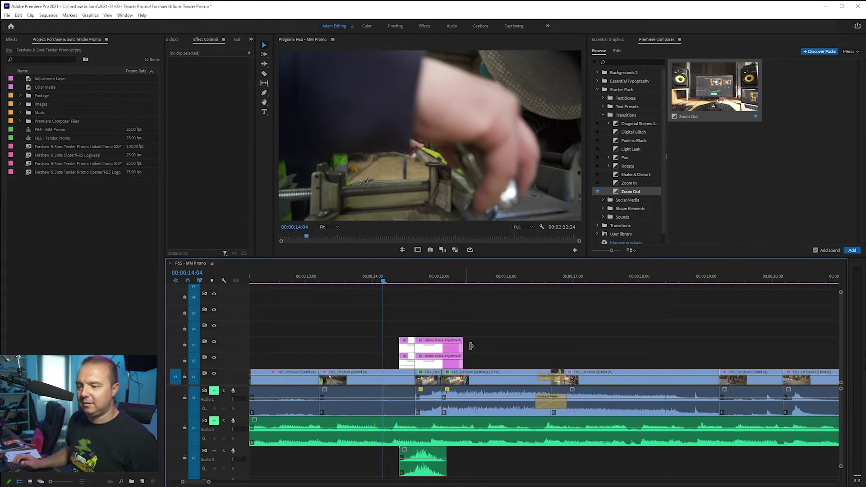
left_click_drag(364, 279, 321, 282)
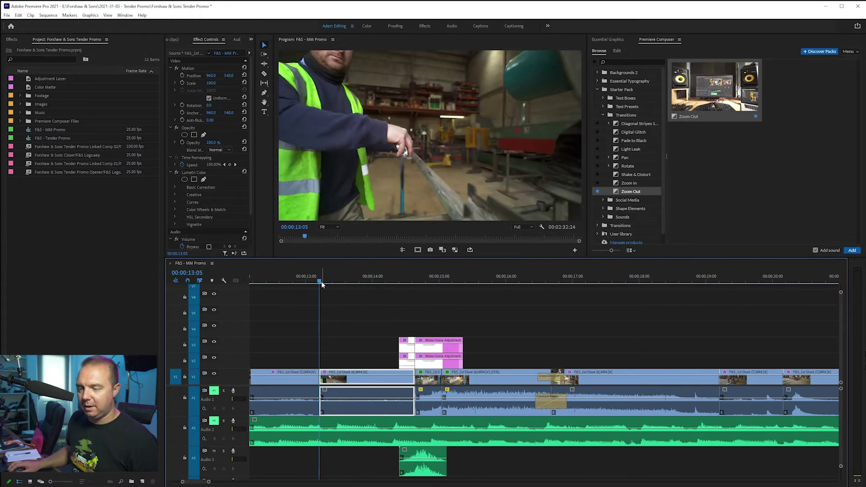
key("space")
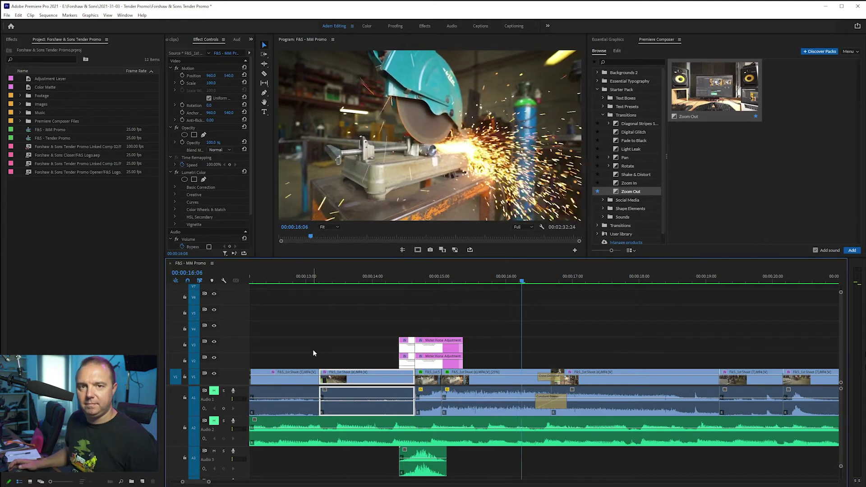
key("space")
- Unmute the music track on A2 and replay the transition from shortly before the clip cut
scroll(321, 325, "down", 2)
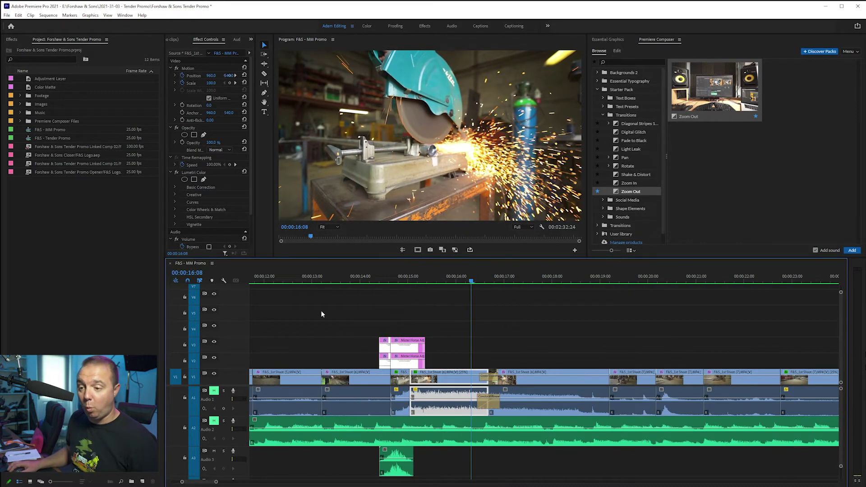
left_click(311, 287)
left_click(317, 280)
key("space")
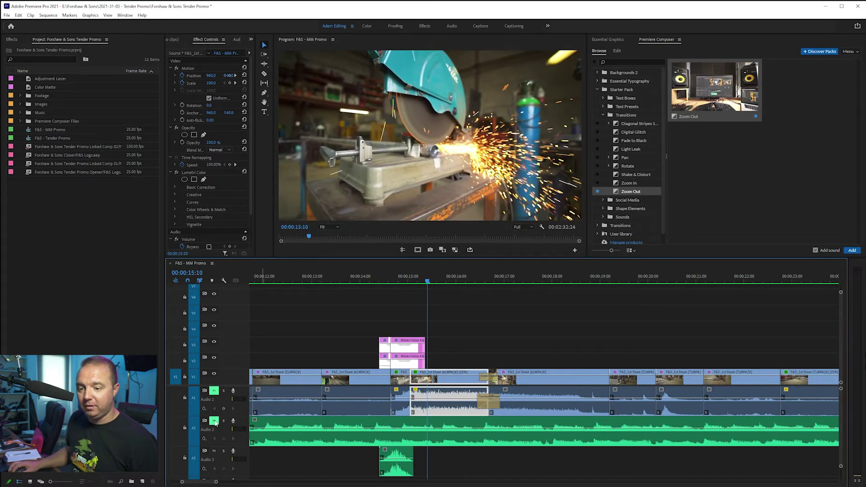
left_click(301, 281)
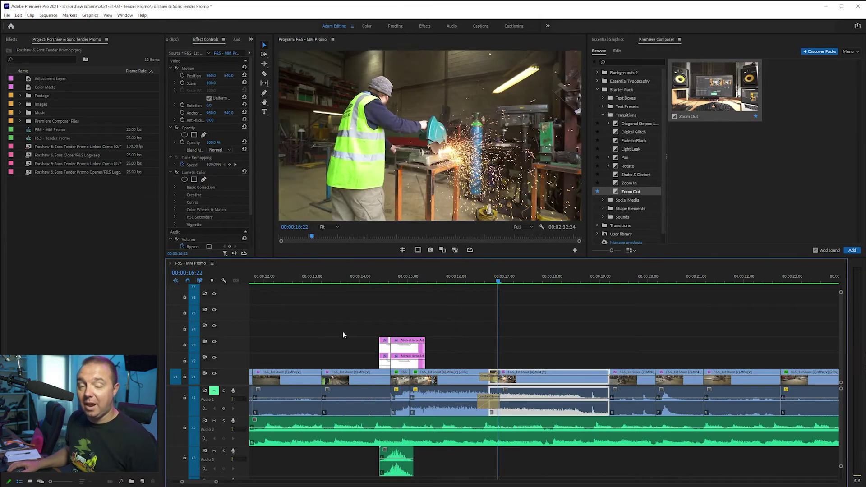
- Play back the manually built adjustment-layer transitions on V2 and V3, starting from 00:00:24:07
scroll(426, 339, "down", 2)
scroll(426, 340, "down", 5)
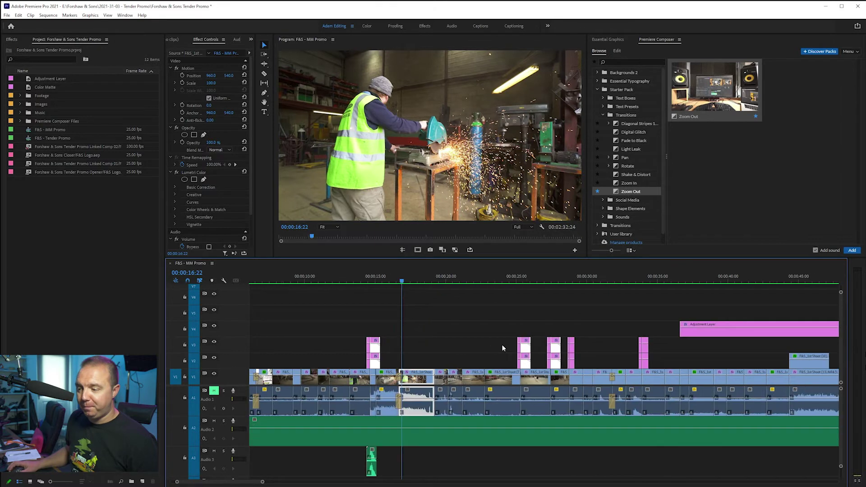
scroll(523, 344, "down", 3)
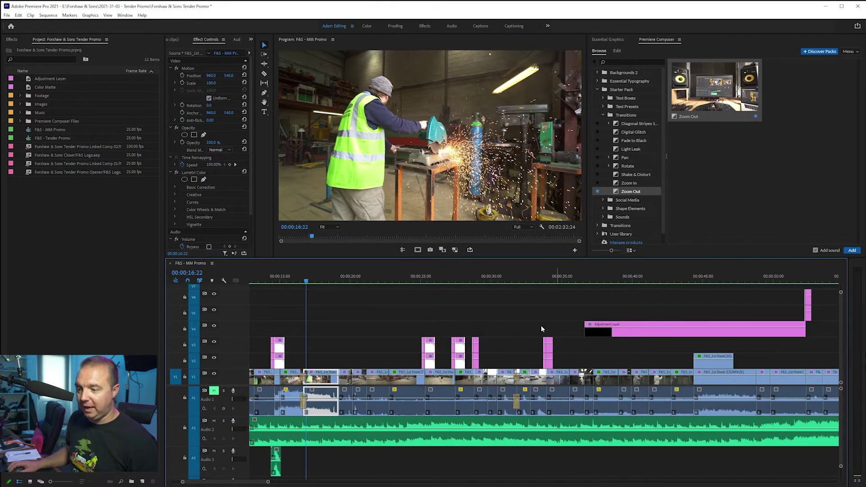
left_click(406, 282)
scroll(397, 345, "up", 2)
scroll(397, 345, "down", 2)
scroll(397, 345, "up", 1)
mouse_move(351, 280)
left_mouse_down()
mouse_move(591, 283)
mouse_move(345, 289)
left_mouse_up()
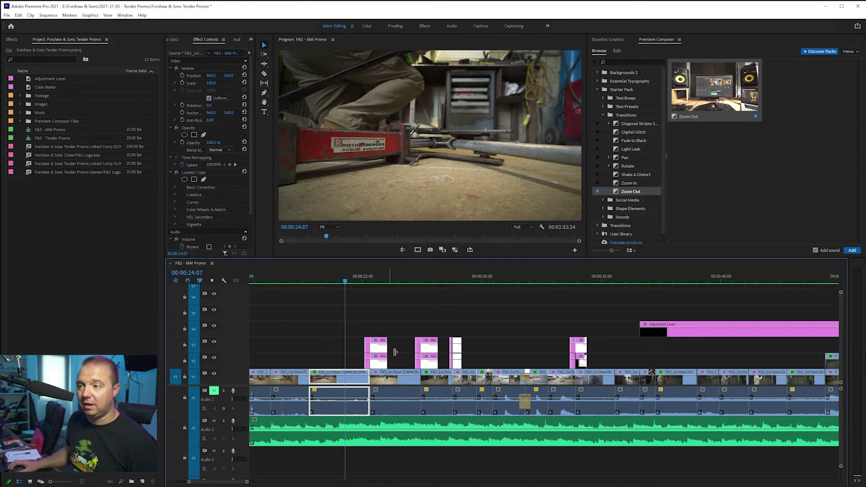
key("space")
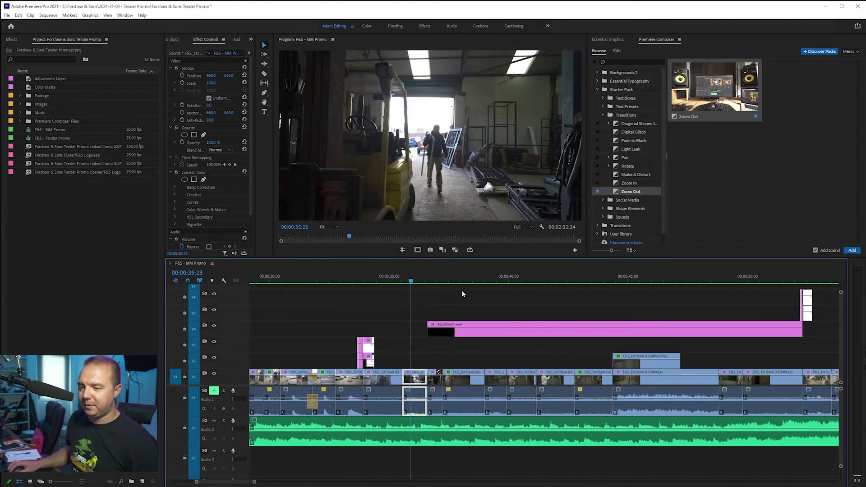
- Play back the overlaid V2 clip beneath the long adjustment layer, starting from 00:00:44:00
left_click_drag(469, 282, 603, 283)
key("equal")
key("equal")
key("equal")
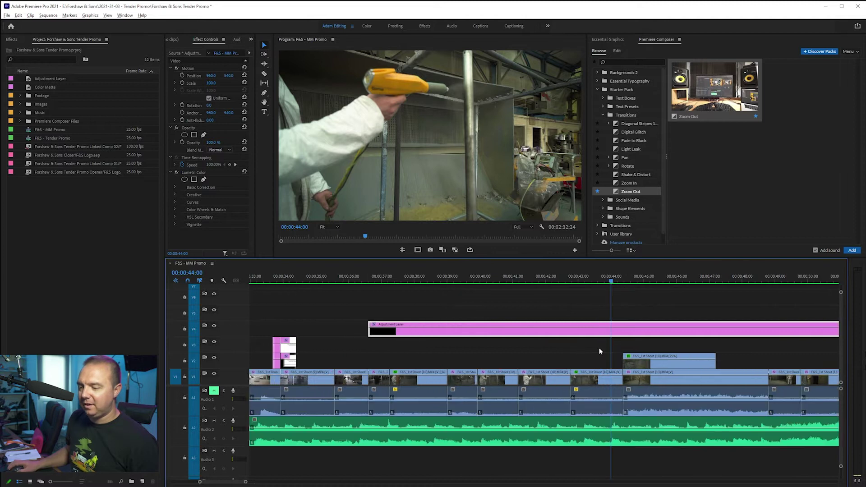
key("space")
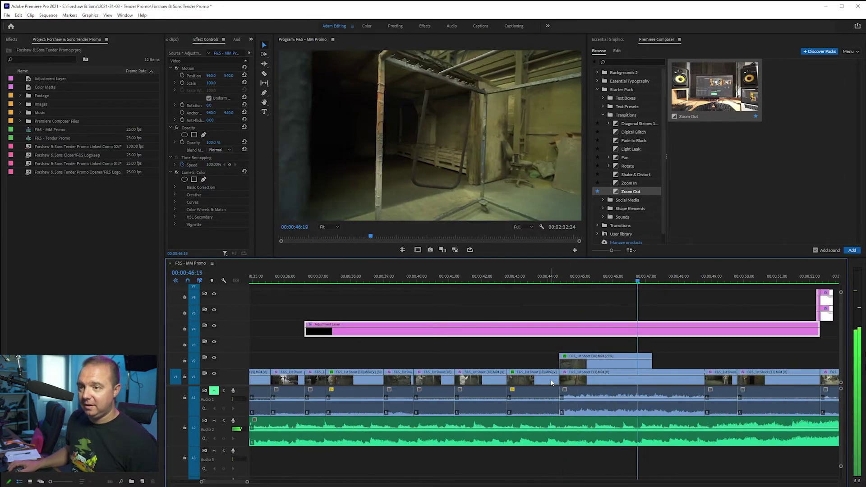
key("space")
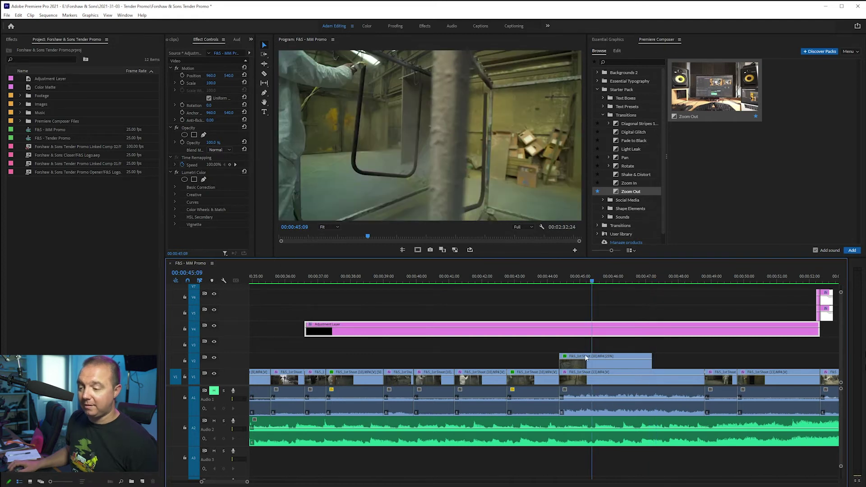
- Inspect Mask (1) under the V2 clip's opacity around 00:00:45:06 and replay the masked transition from before the clip
left_click(592, 364)
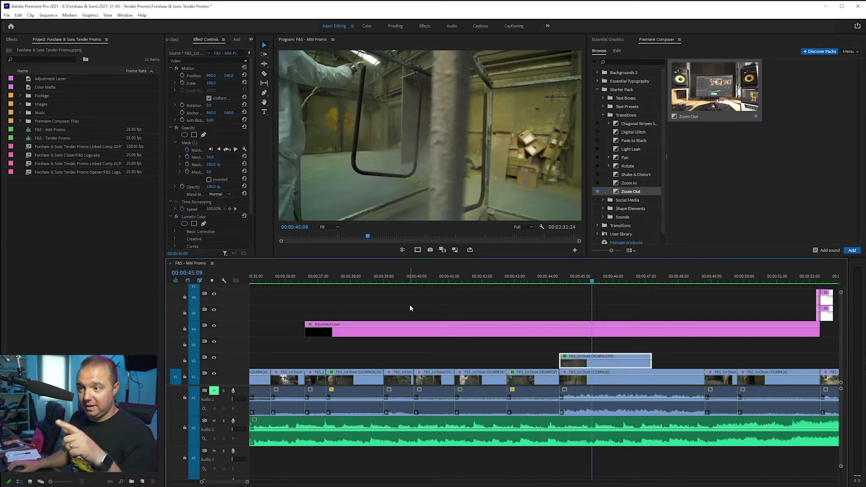
left_click(191, 142)
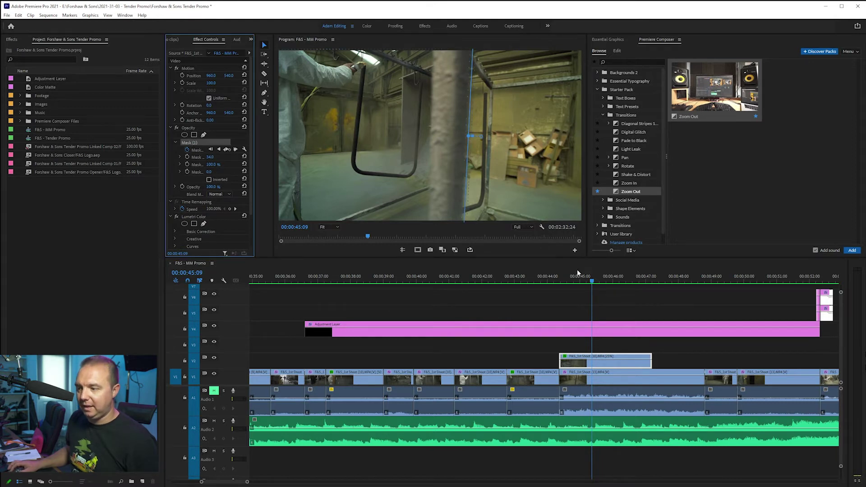
mouse_move(592, 281)
left_mouse_down()
mouse_move(621, 279)
mouse_move(575, 279)
mouse_move(628, 280)
mouse_move(590, 281)
left_mouse_up()
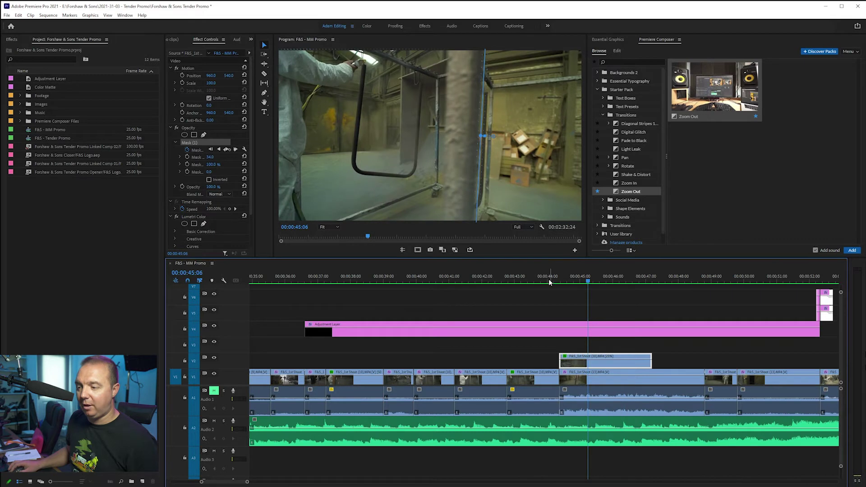
left_click(549, 279)
key("space")
- Play back the transition at the end of the long V4 adjustment layer, through to the van clips
key("minus")
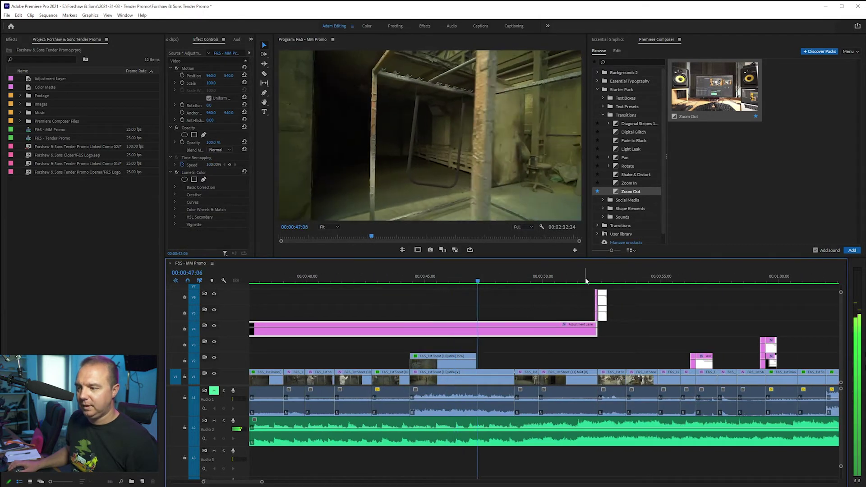
left_click(585, 277)
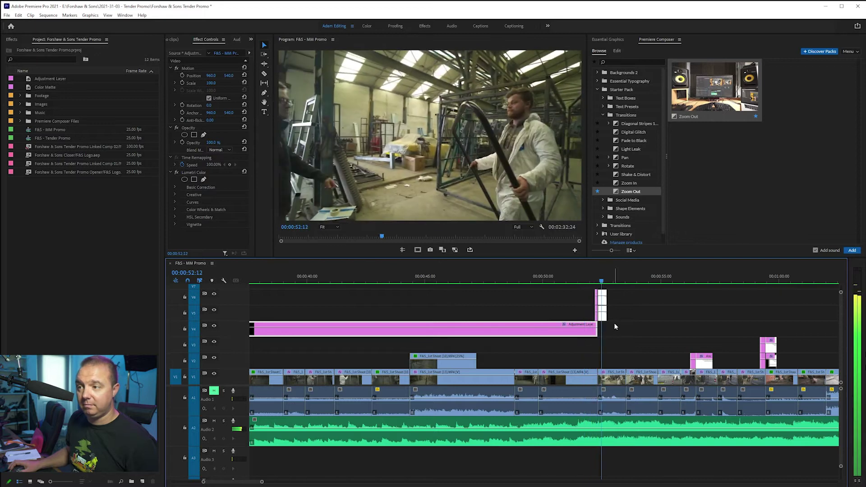
key("equal")
key("equal")
key("equal")
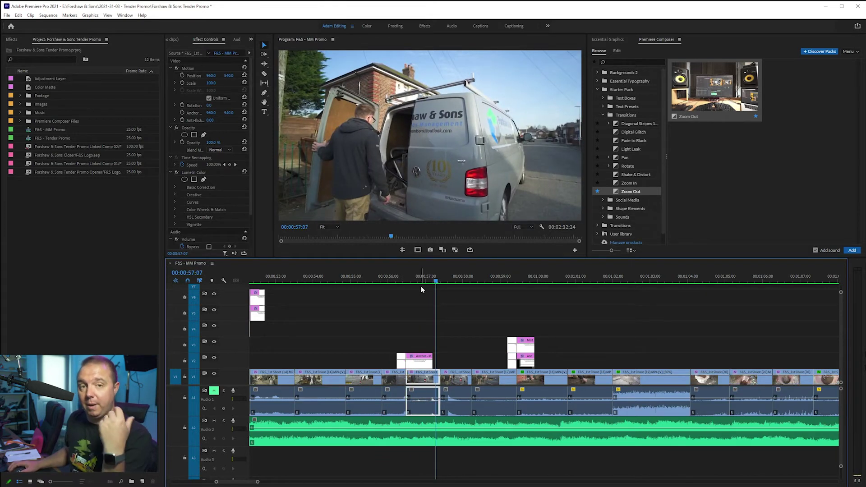
- Compare the frames before, during and after the V2 transition between the two van clips around 00:00:56:15
scroll(424, 288, "down", 1)
scroll(379, 295, "down", 2)
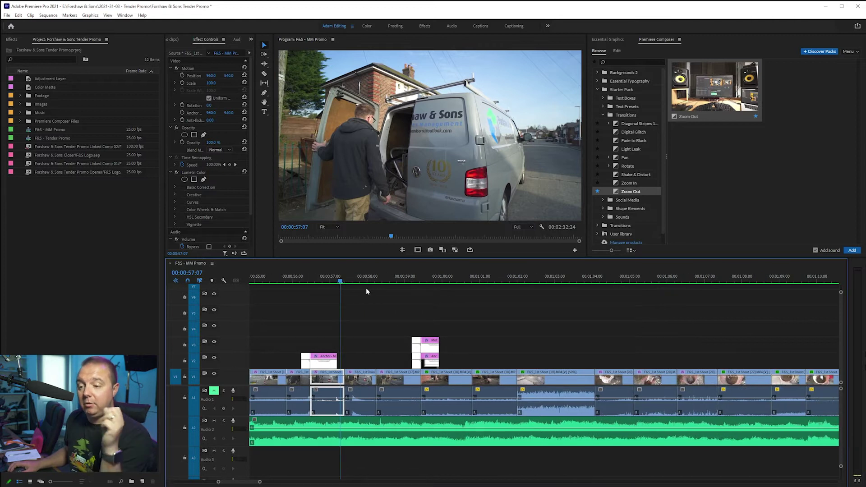
left_click(314, 282)
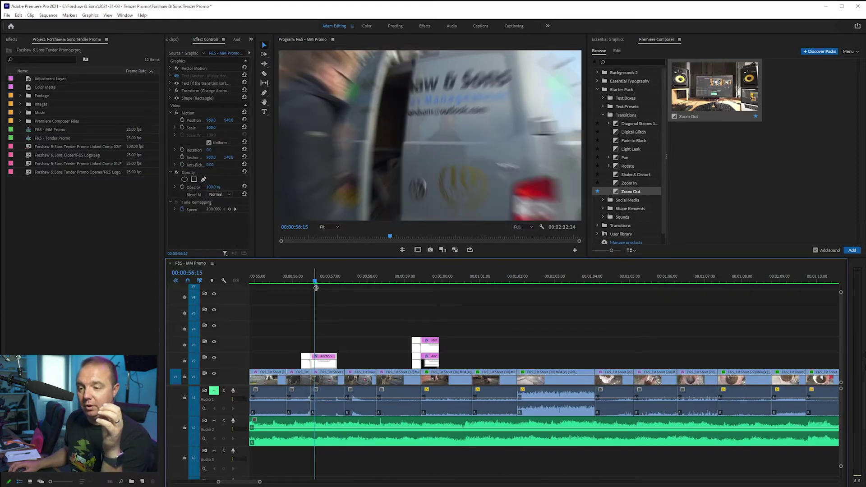
left_click(302, 281)
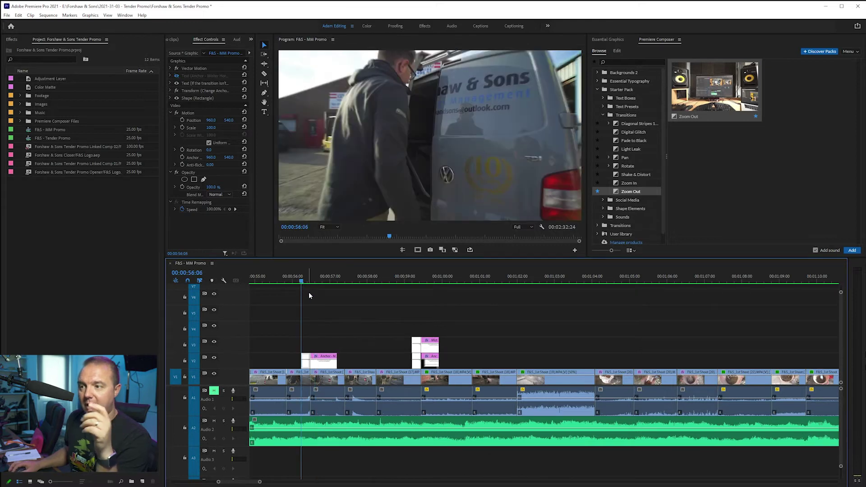
left_click(337, 282)
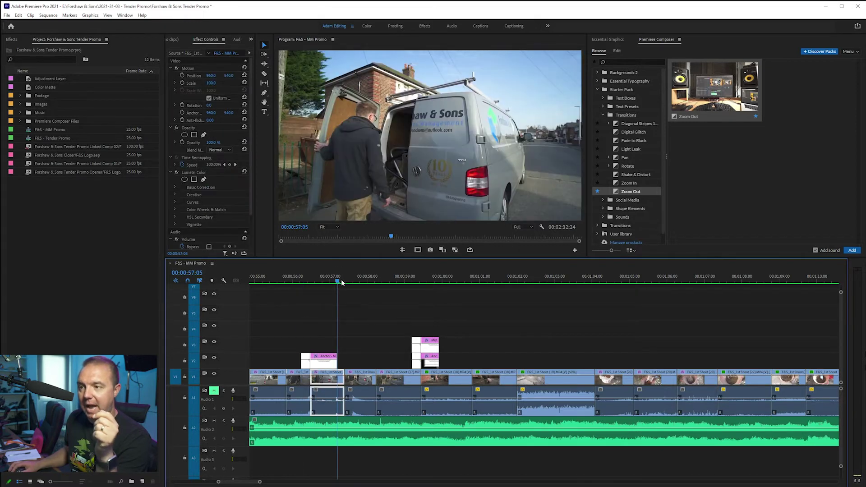
left_click(287, 282)
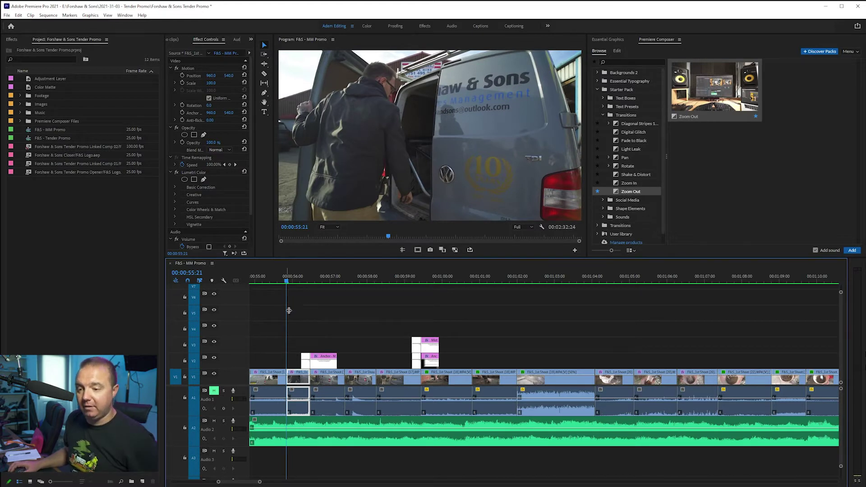
- Play back the van clip transition from about 00:00:55:18, just before the person reaches the van doors
scroll(289, 311, "up", 3)
key("Left")
key("Left")
key("Left")
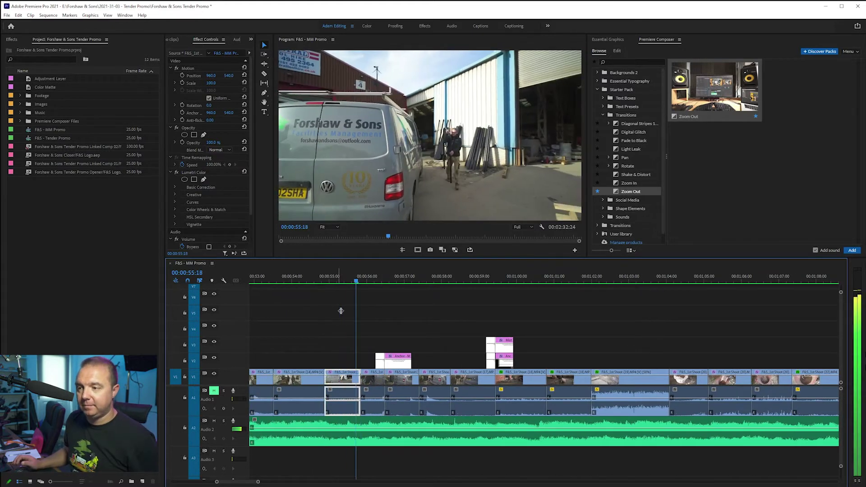
key("space")
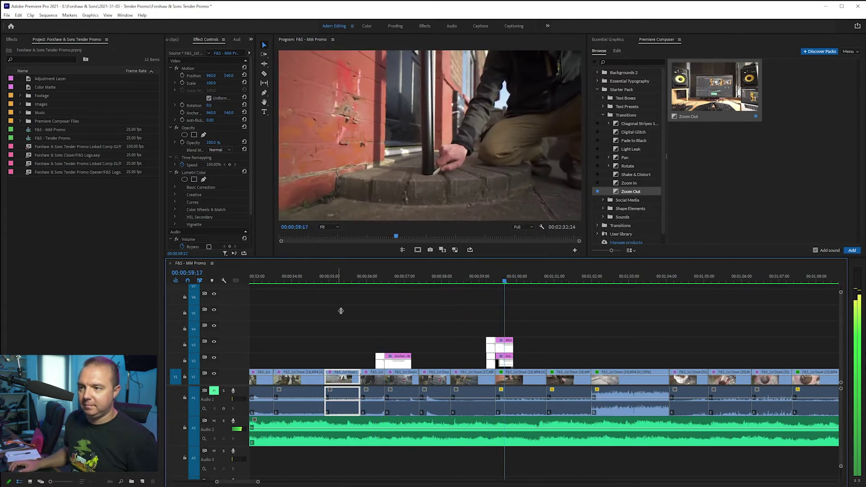
- Replay the stacked V2 and V3 transition into the brick step clip, starting from 00:00:58:22
left_click(465, 280)
left_click_drag(465, 282, 475, 281)
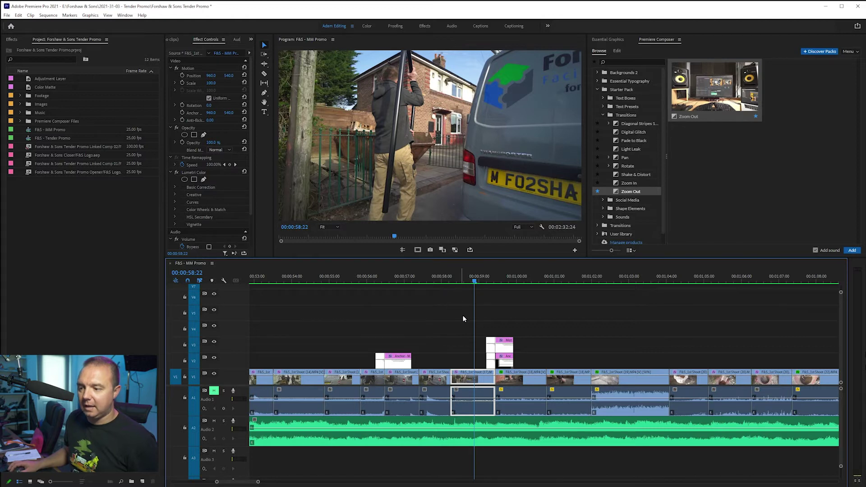
key("space")
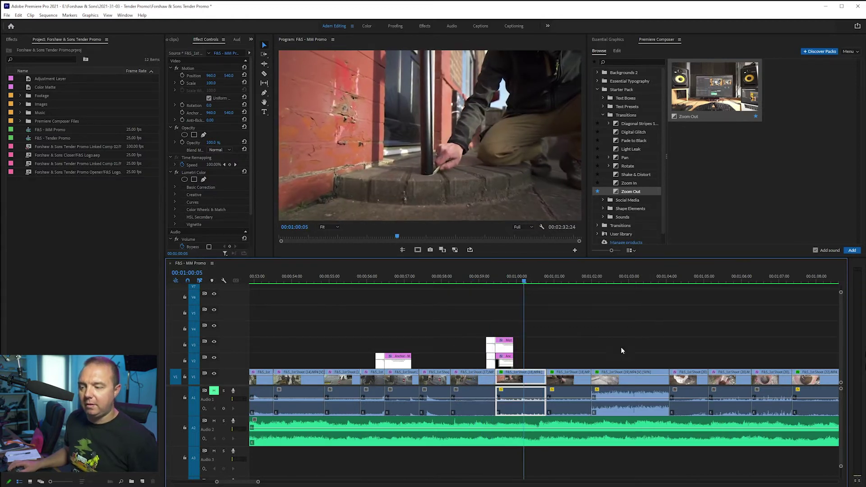
- Review the whole sequence and place the playhead at the clip cut at 00:01:10:23
key("minus")
key("minus")
key("minus")
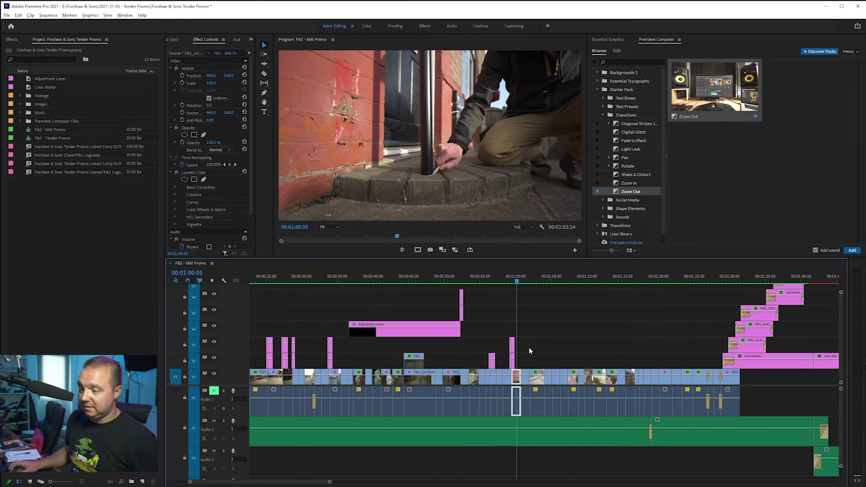
key("backslash")
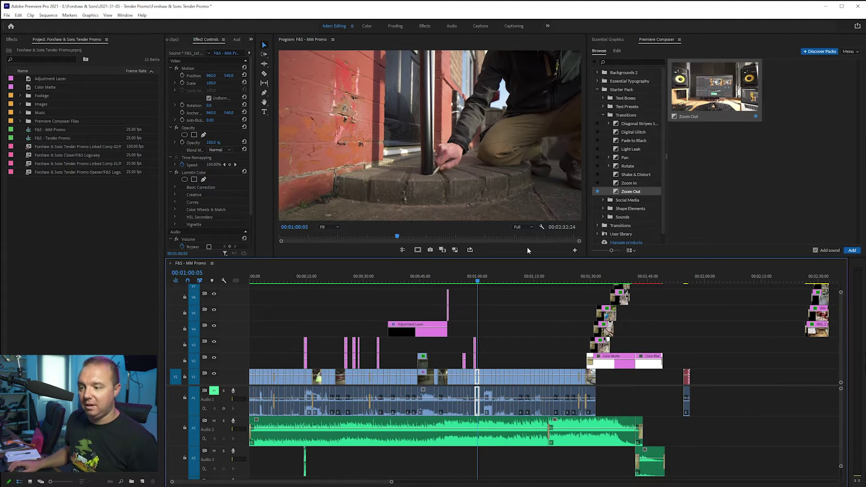
key("equal")
key("equal")
key("equal")
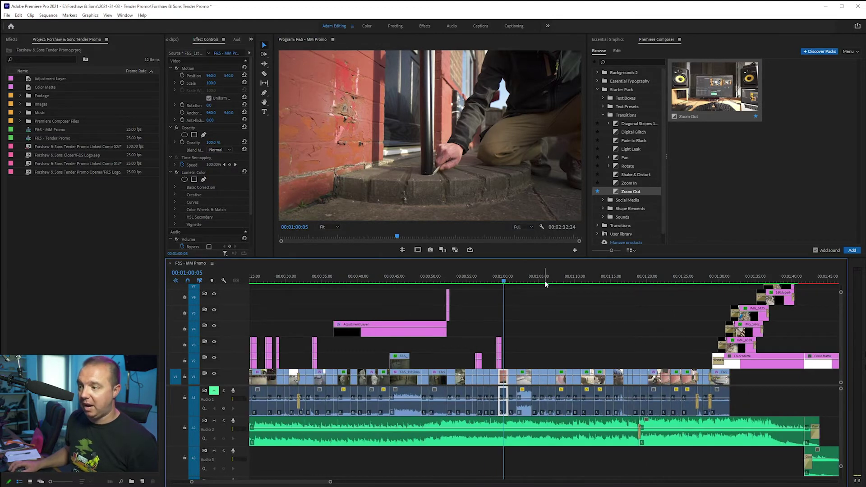
left_click(546, 283)
key("equal")
key("equal")
left_click(631, 282)
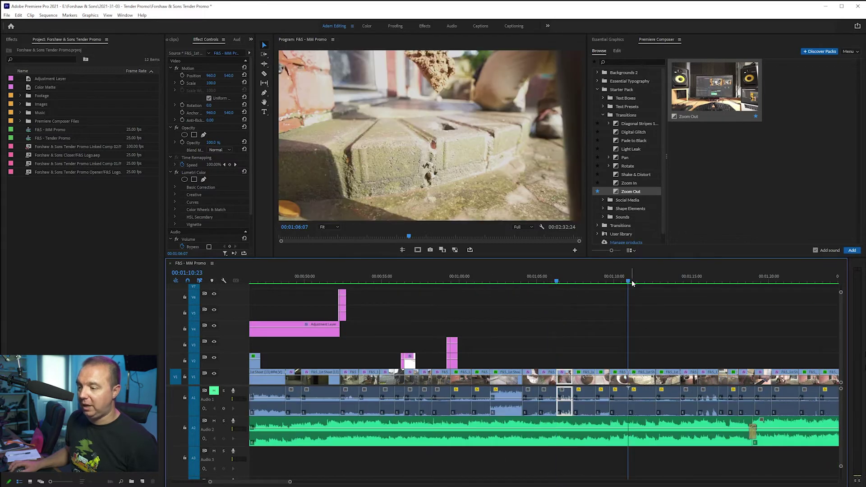
key("equal")
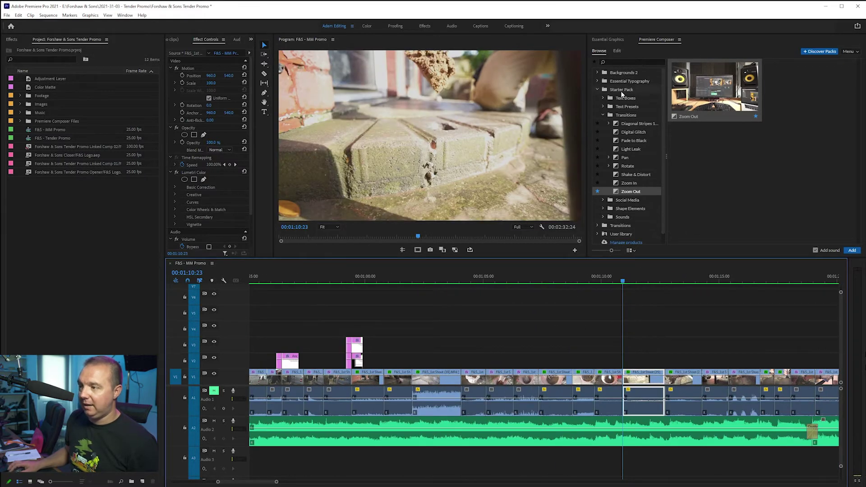
- Add the Starter Pack Diagonal Stripes 1-color Bottom-Left transition with sound at the cut and play it back from 00:01:09:18
left_click(629, 125)
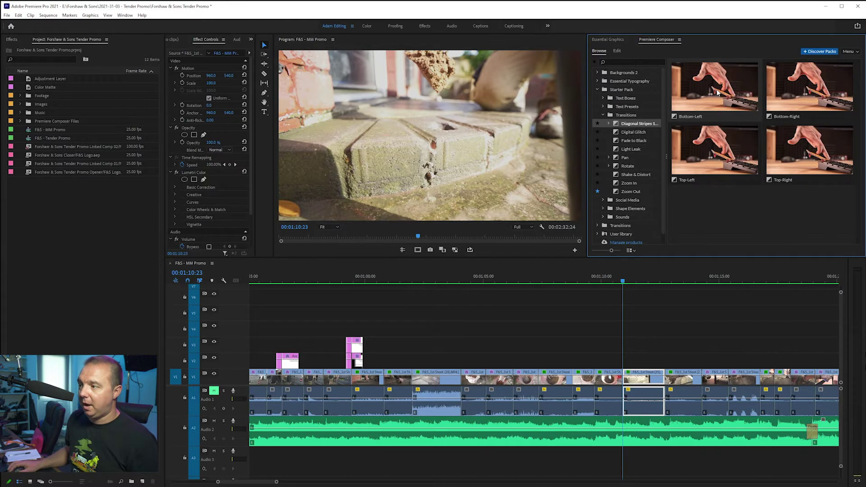
left_click(608, 123)
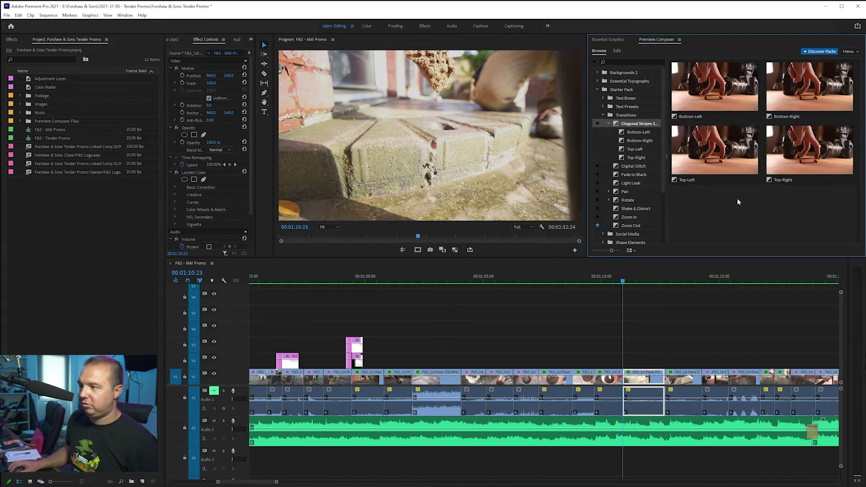
left_click(731, 180)
left_click(847, 252)
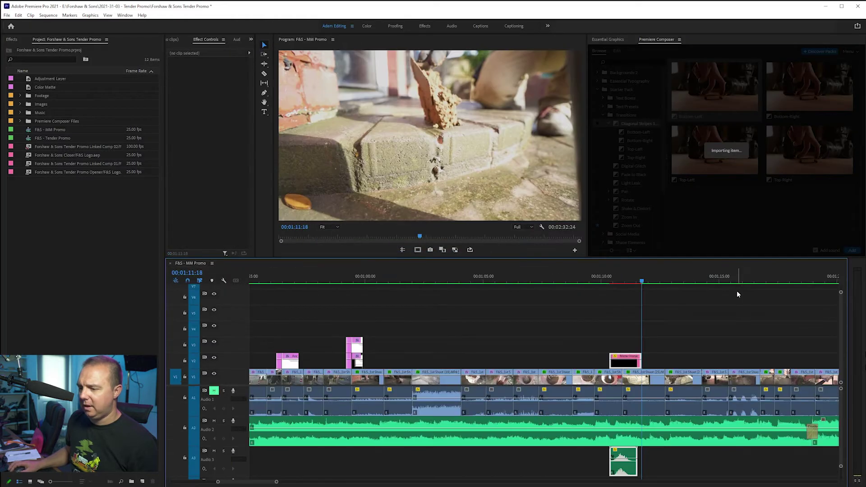
left_click(598, 281)
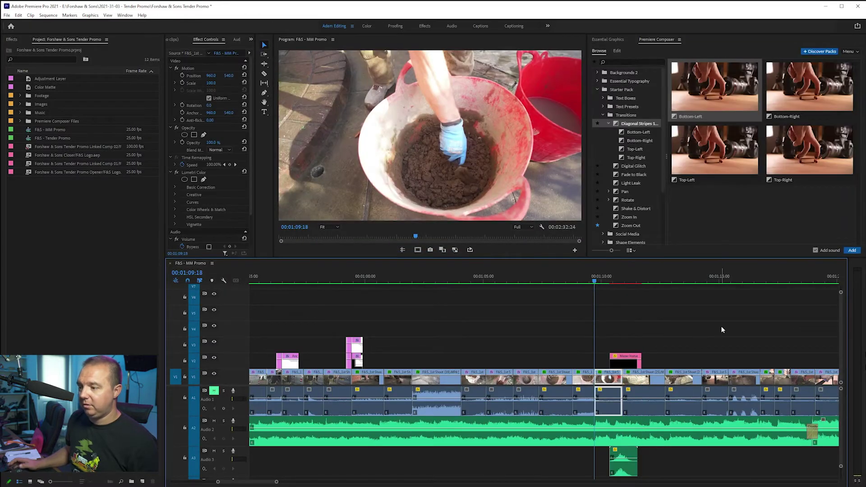
key("space")
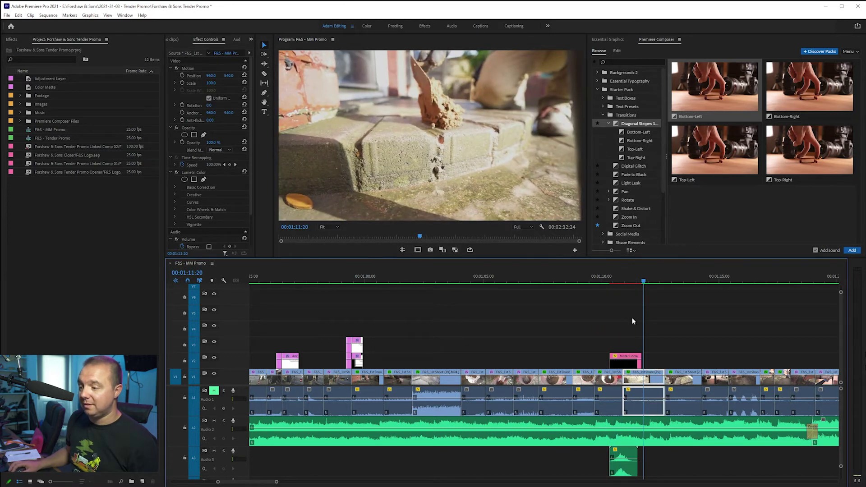
- Sample Color 1 of the Diagonal Stripes transition from the red bucket in the footage and play it back from 00:01:09:24
left_click(601, 281)
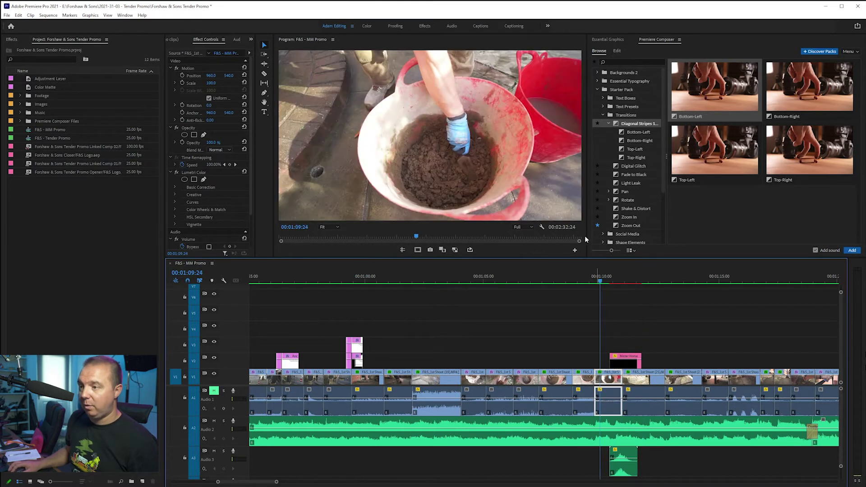
left_click(624, 368)
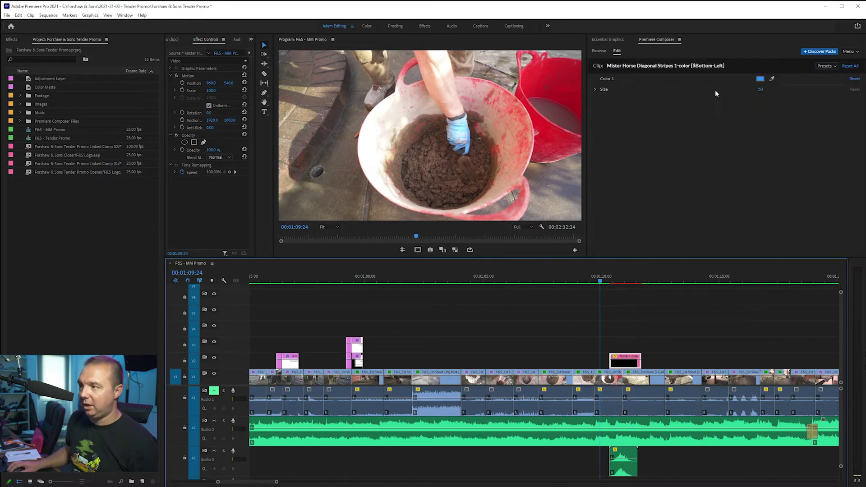
left_click(772, 79)
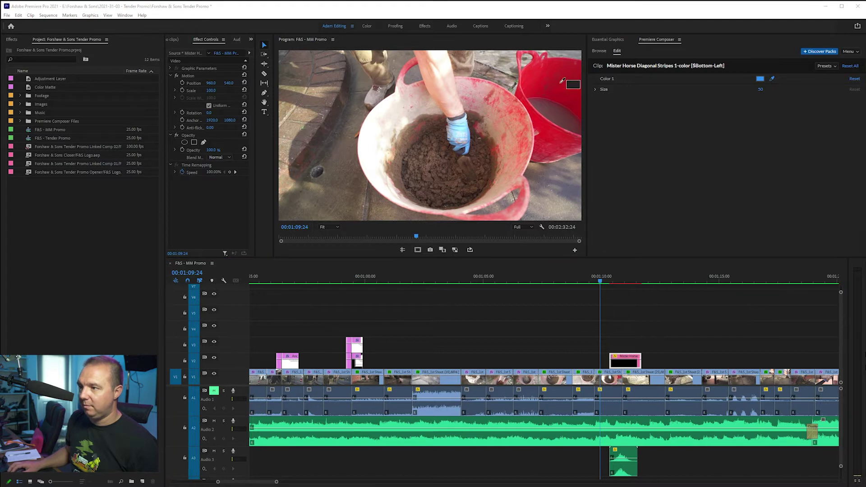
left_click(538, 82)
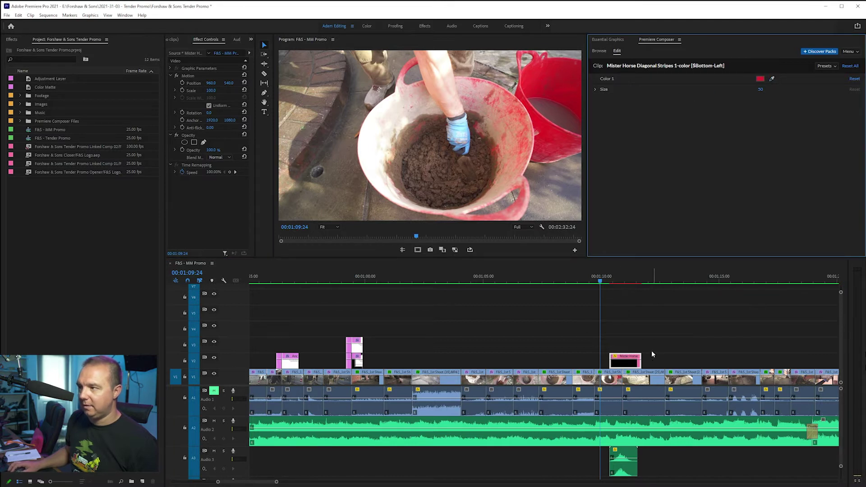
key("space")
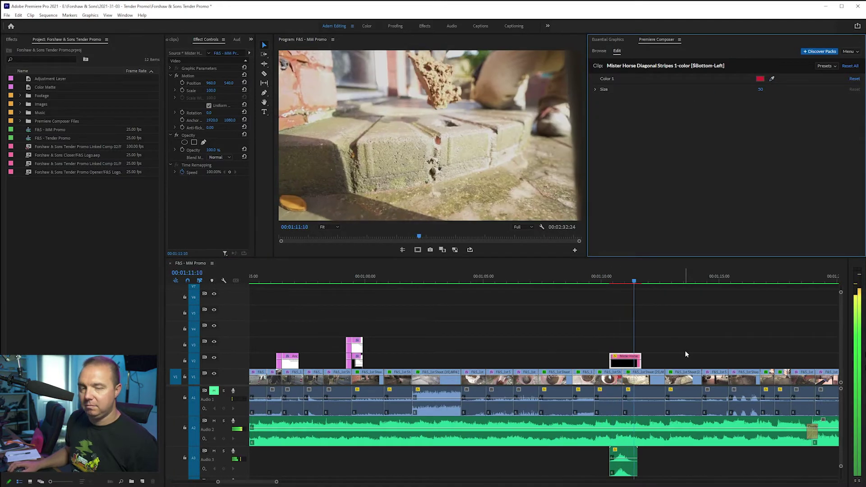
- Delete the Diagonal Stripes transition and its sound at the 00:01:10:23 cut
left_click(624, 280)
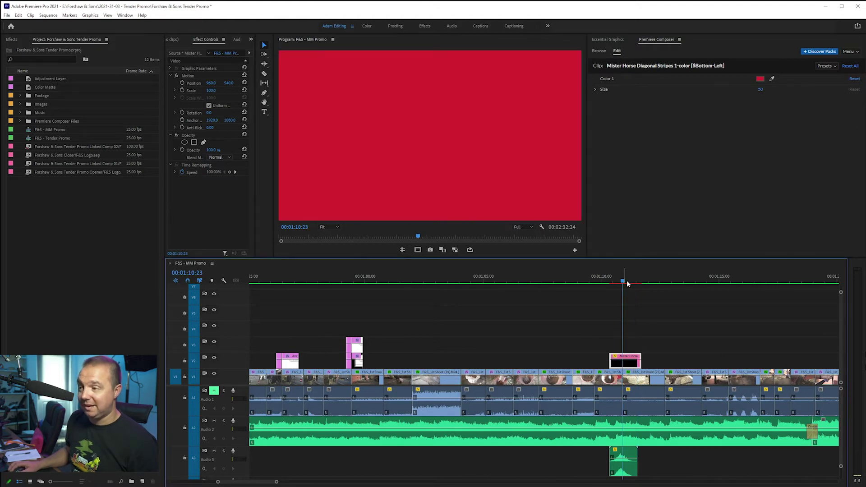
key("Delete")
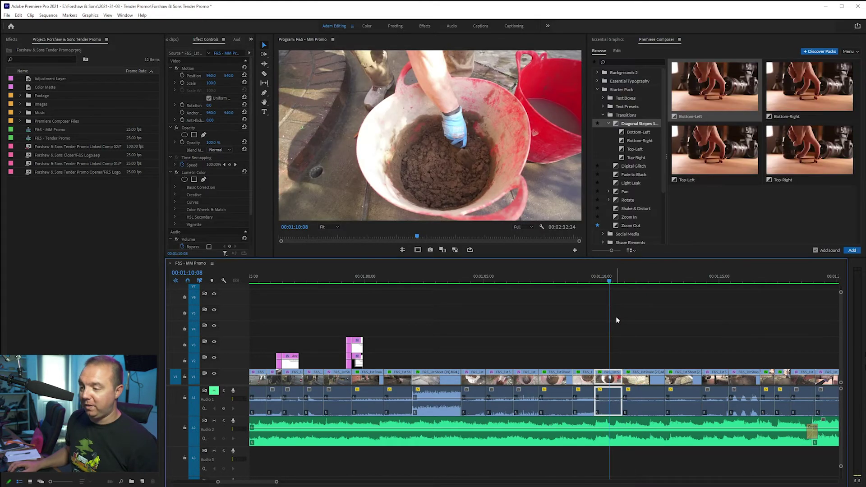
- Examine the Transitions pack's Shapes previews for Circles, Diagonal Stripes and Rectangles, plus the Split previews, in the enlarged Premiere Composer library
scroll(595, 171, "down", 3)
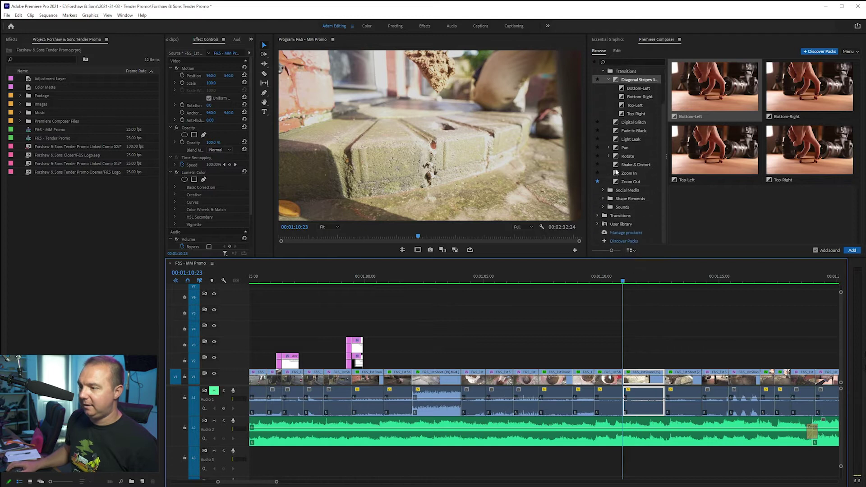
left_click(597, 215)
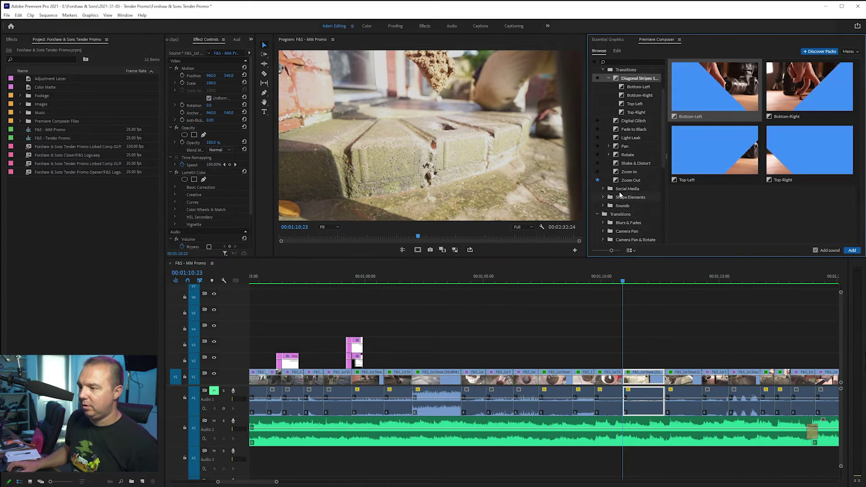
left_click(622, 206)
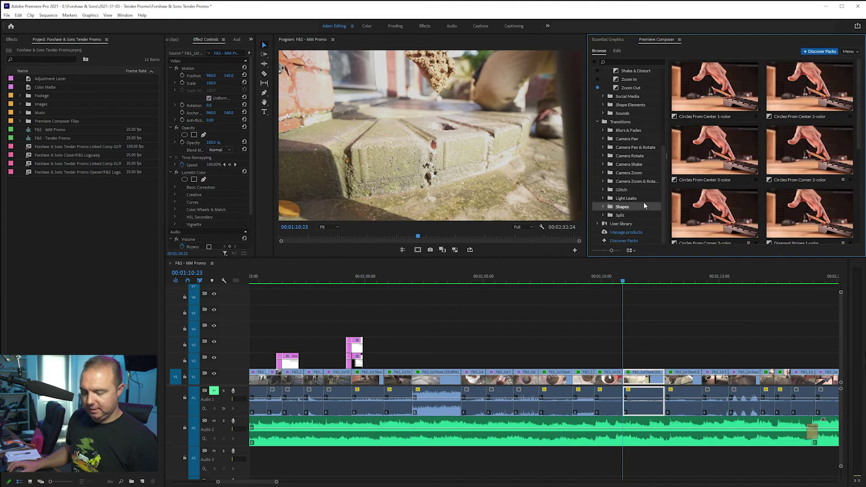
key("grave")
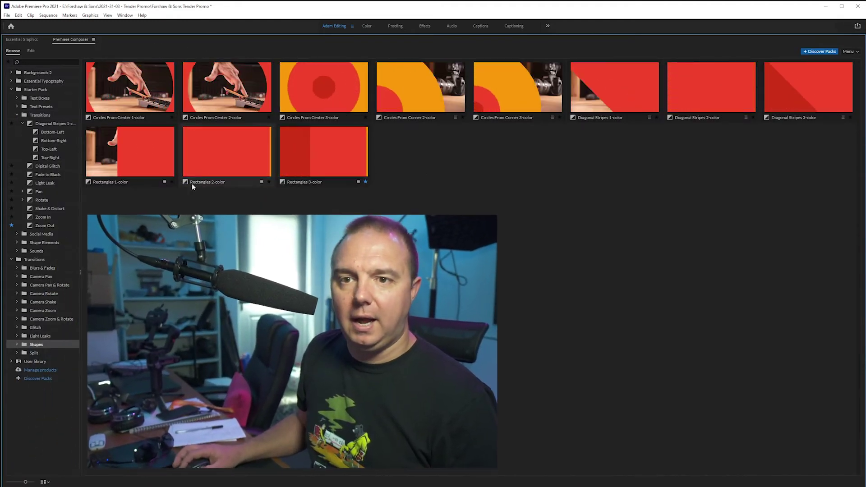
left_click(17, 344)
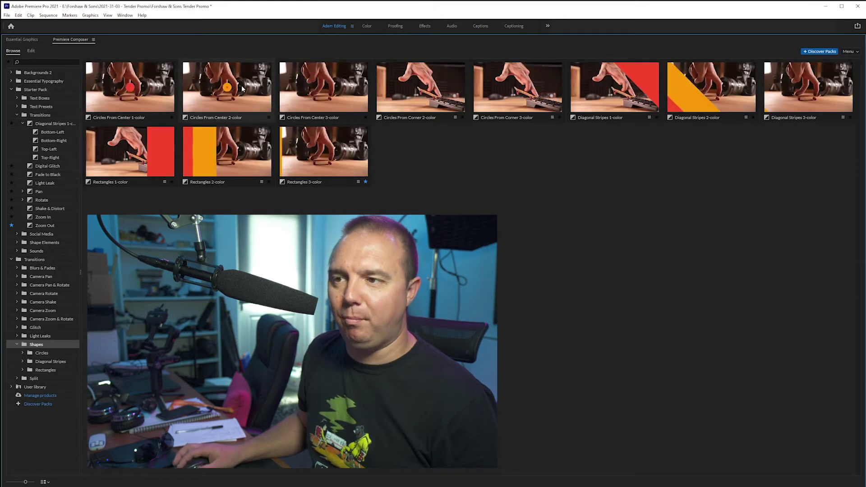
left_click(22, 353)
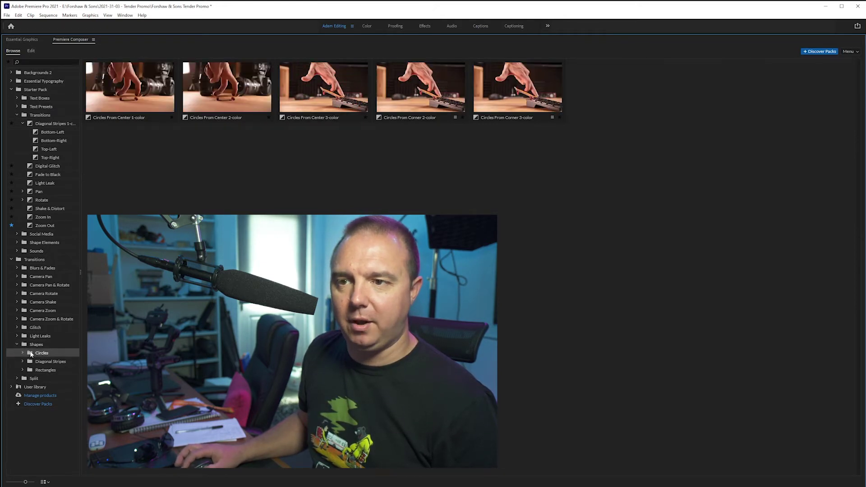
left_click(23, 352)
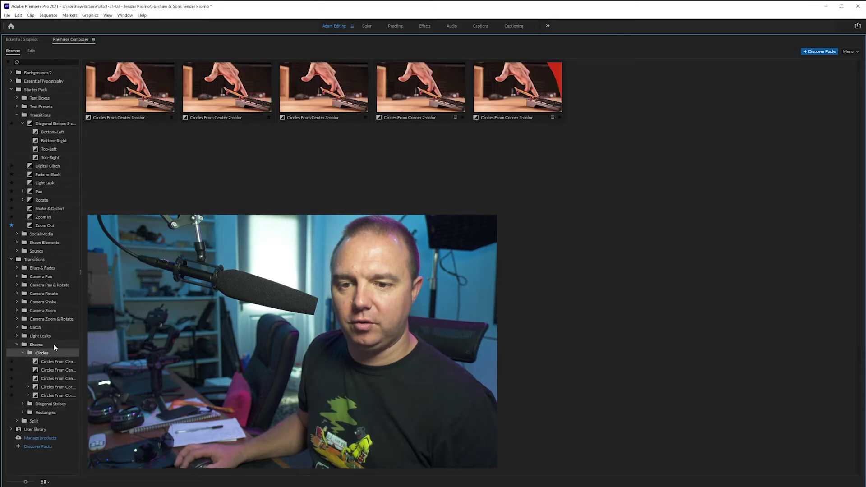
left_click(34, 404)
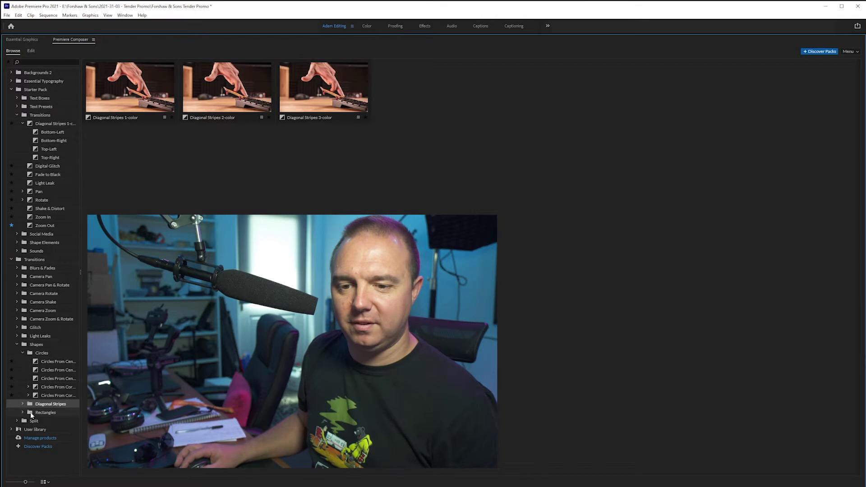
left_click(28, 413)
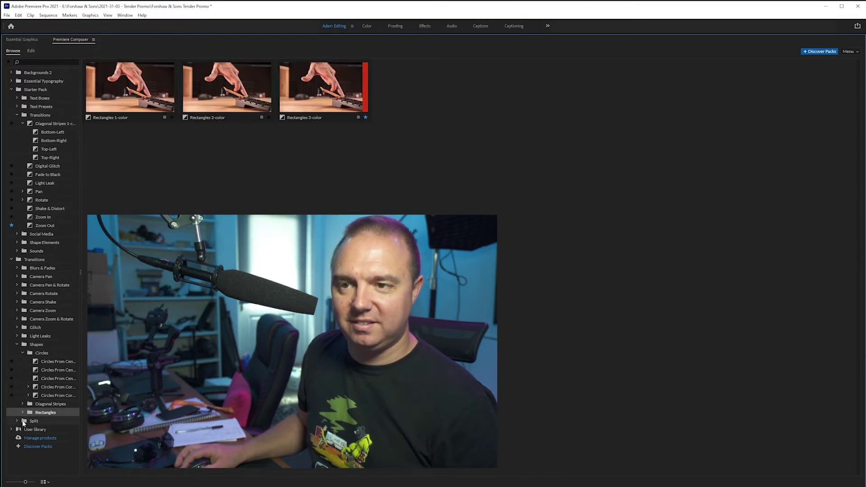
left_click(24, 421)
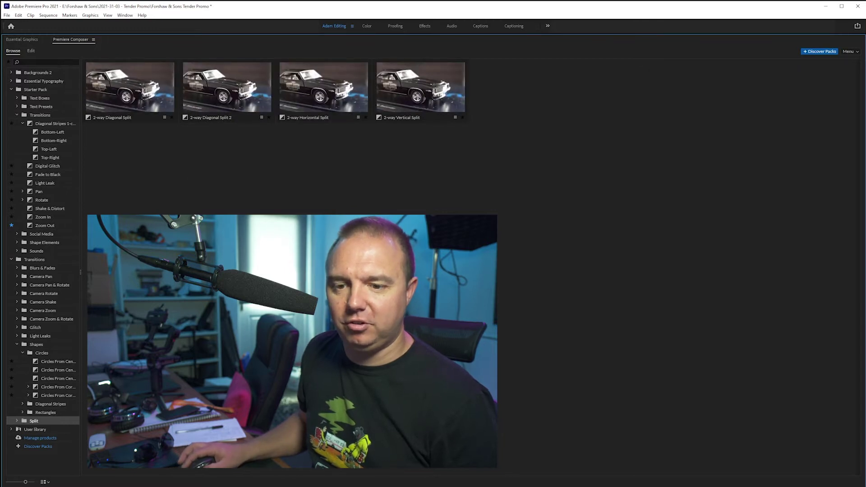
left_click(45, 413)
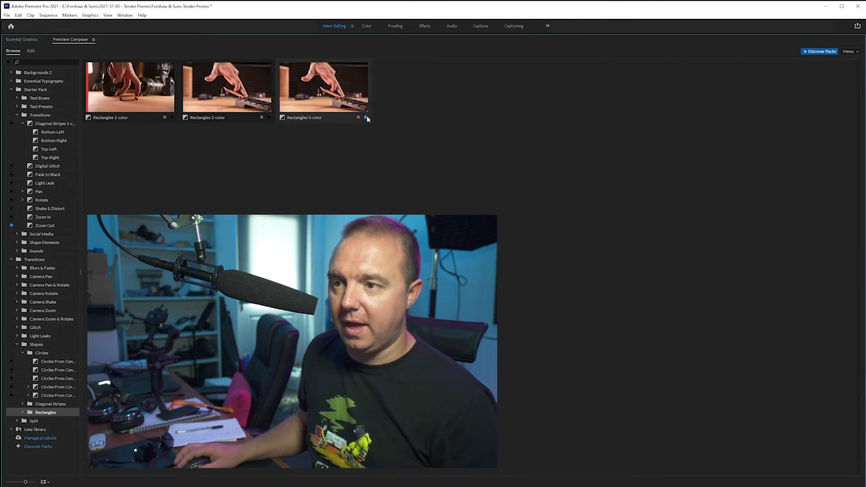
- Add the Rectangles 3-color Right transition with sound at the 00:01:10:23 cut and play it back
key("grave")
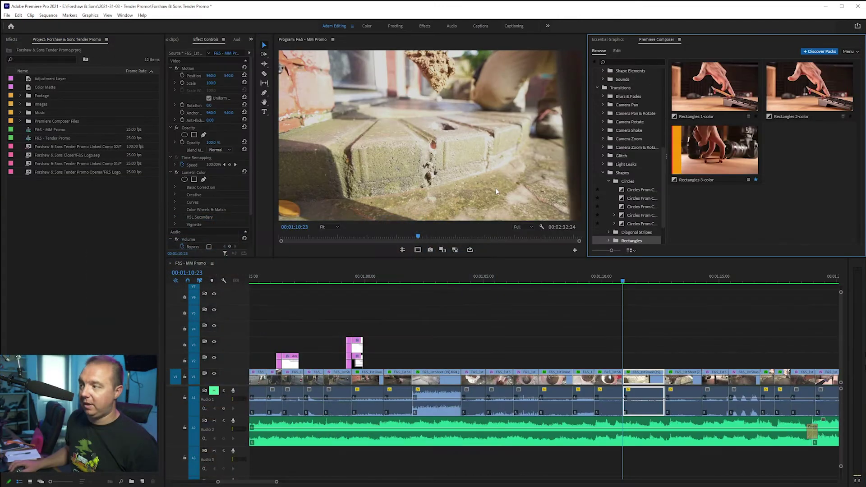
left_click(709, 163)
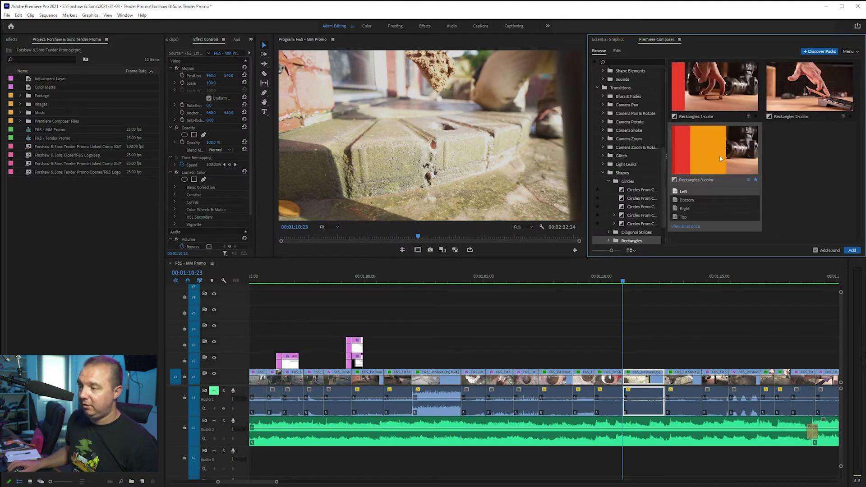
left_click(697, 208)
left_click(697, 216)
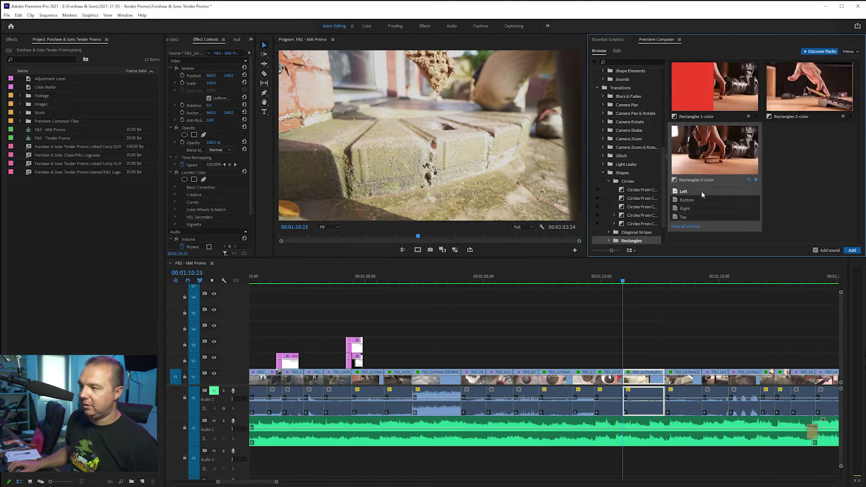
left_click(699, 208)
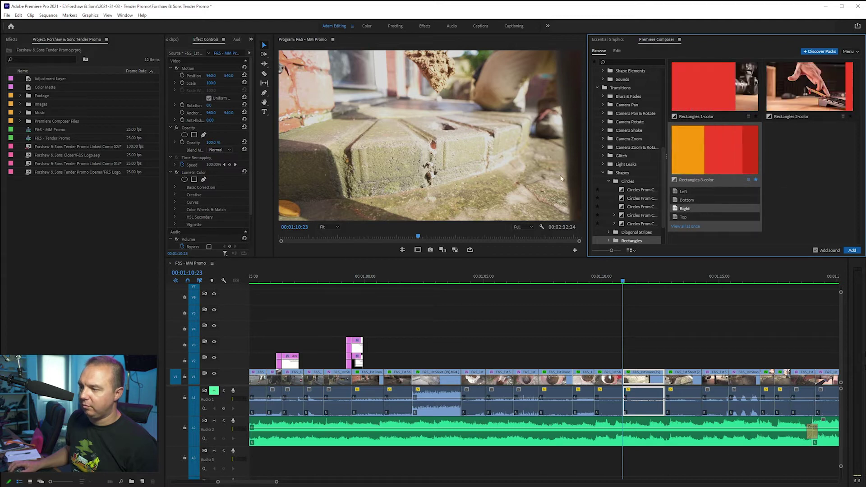
left_click(852, 250)
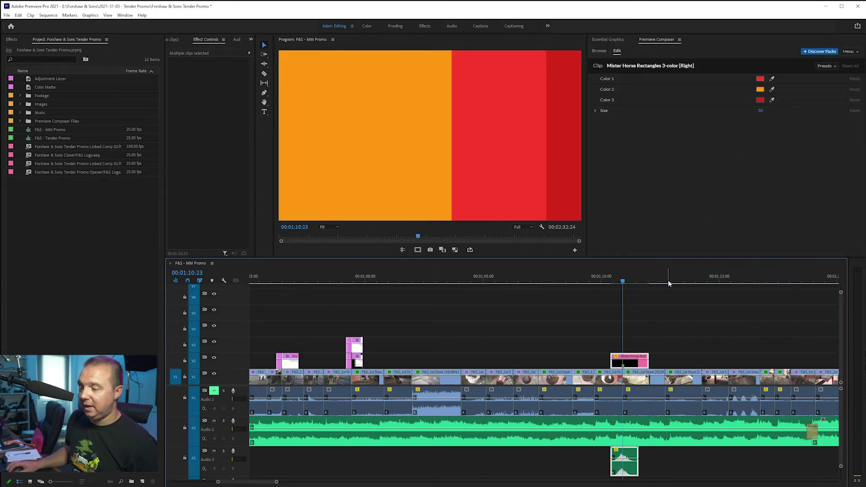
left_click(610, 378)
key("equal")
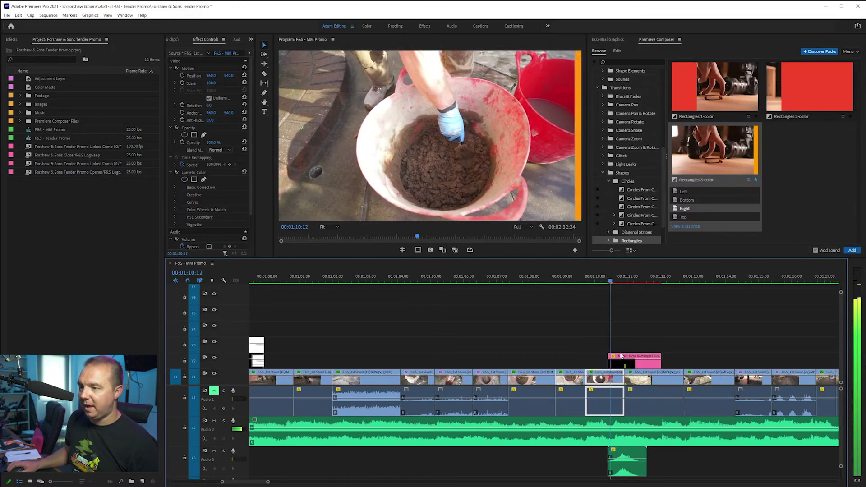
key("space")
- Apply the saved cyan, purple and orange color preset to the Rectangles 3-color transition and play it back
left_click(646, 356)
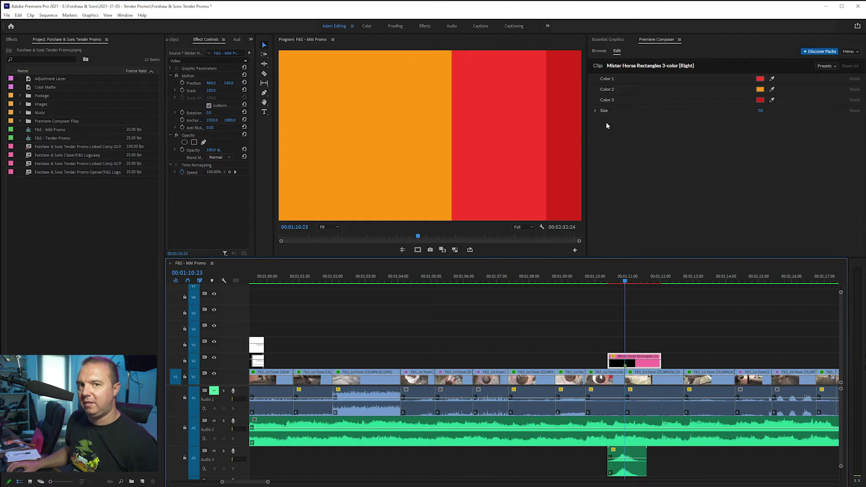
left_click(822, 66)
left_click(802, 98)
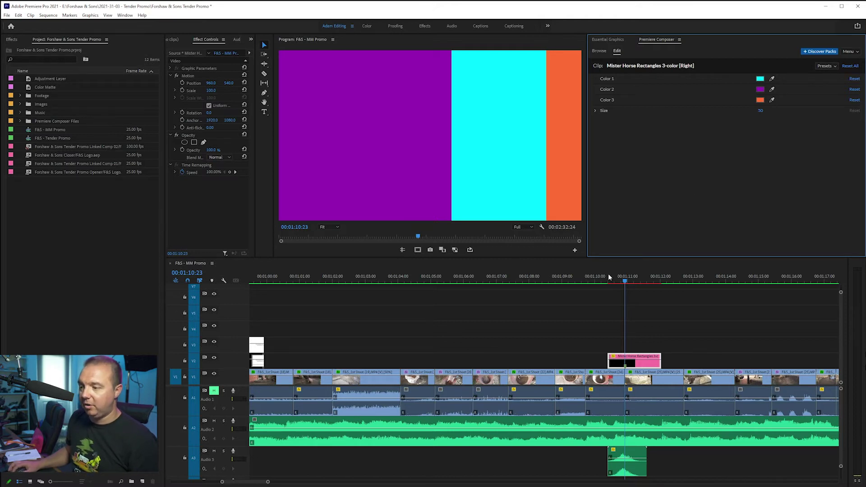
left_click(594, 280)
key("space")
scroll(711, 321, "up", 3)
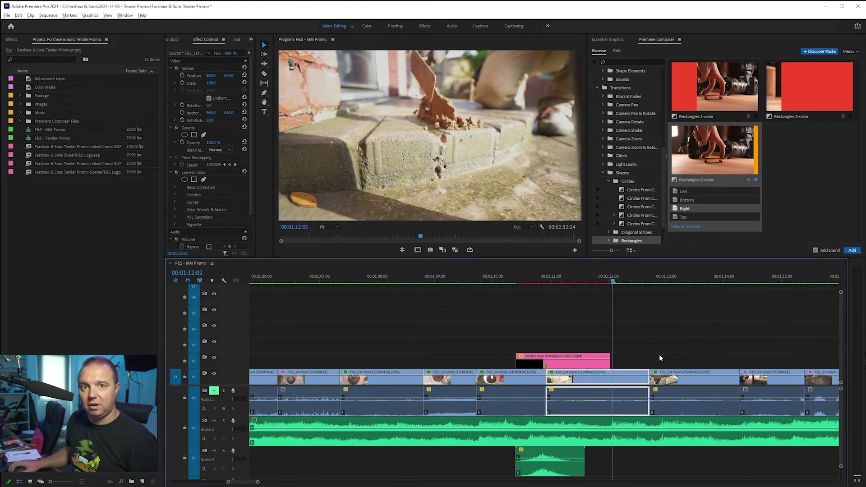
- Review the full F&S - MM Promo timeline and save the project
scroll(659, 353, "down", 6)
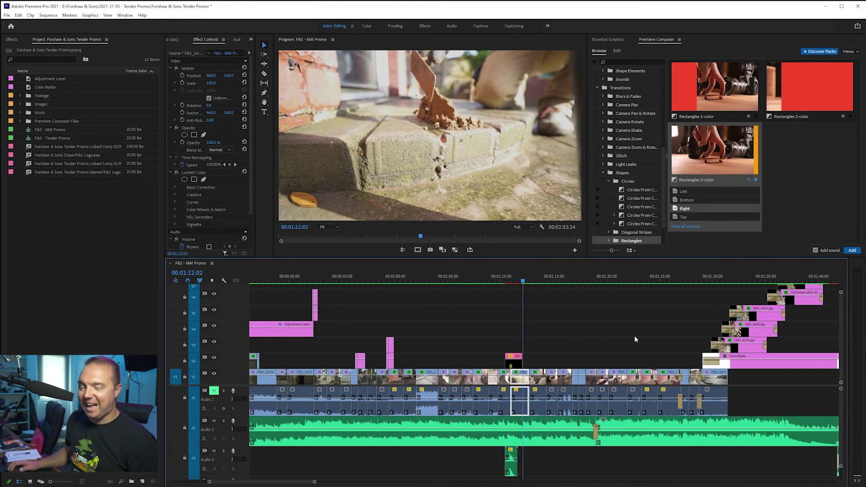
scroll(635, 335, "down", 4)
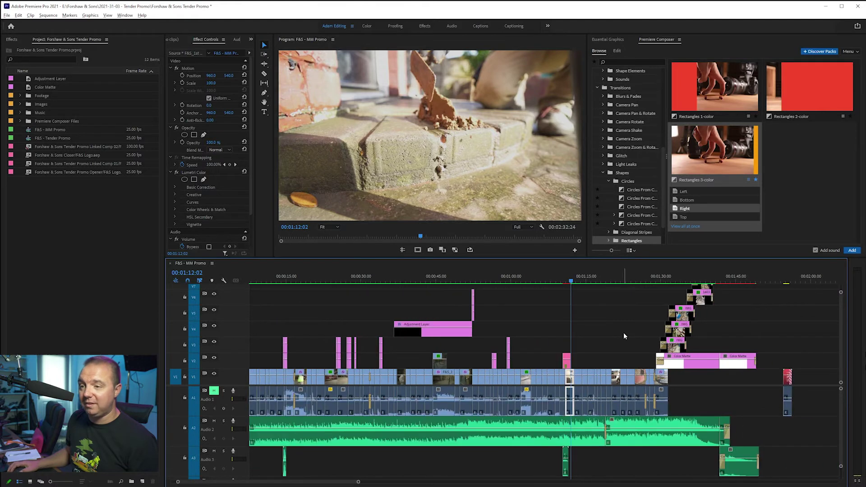
scroll(624, 336, "down", 3)
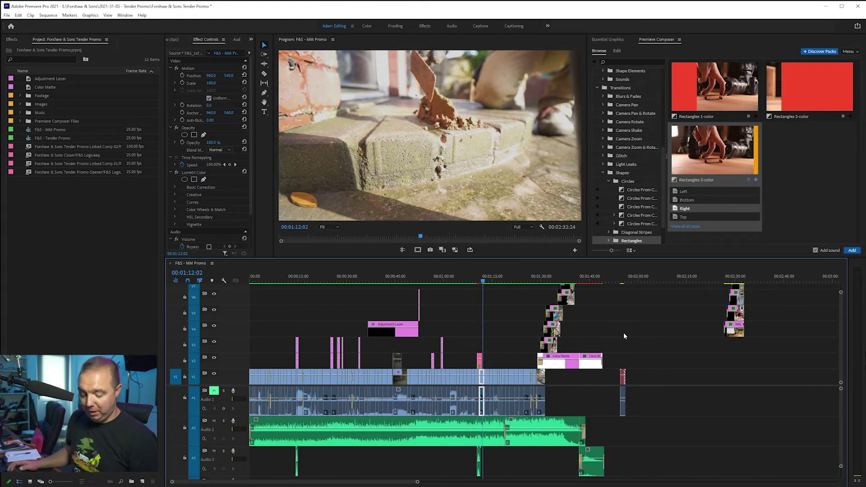
key("ctrl+s")
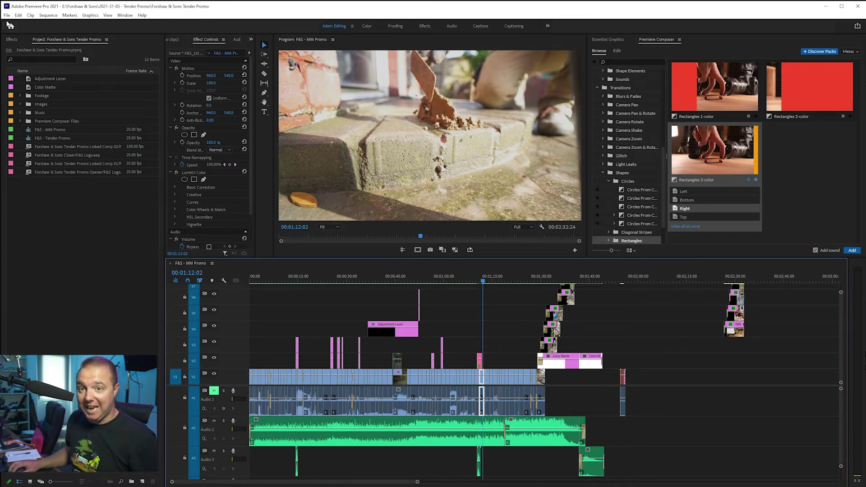
- Open the recent project iRig2 Review and accept substitution of its missing fonts
left_click(7, 14)
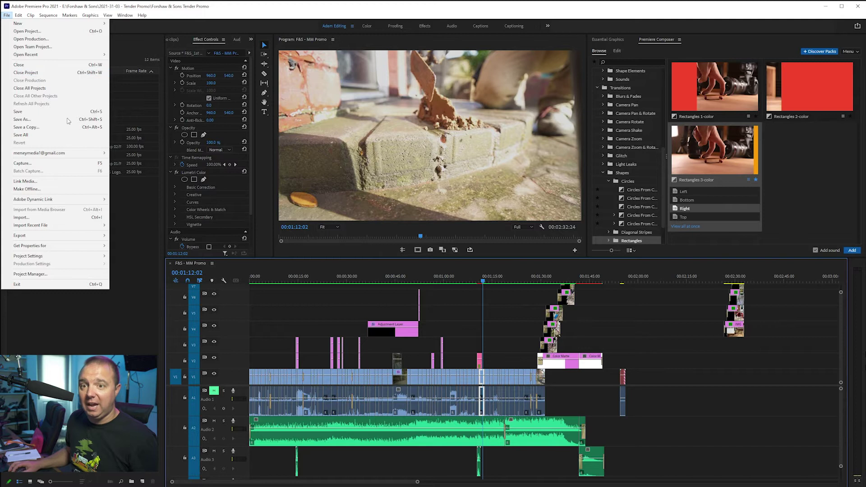
mouse_move(77, 55)
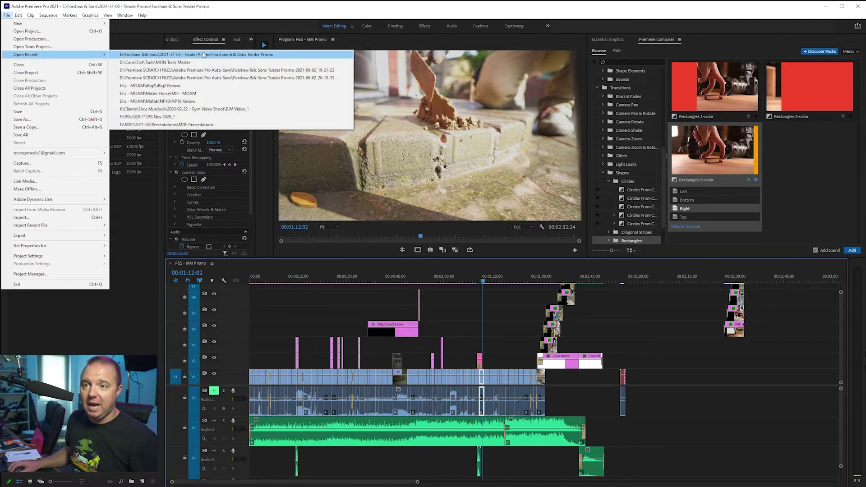
left_click(231, 85)
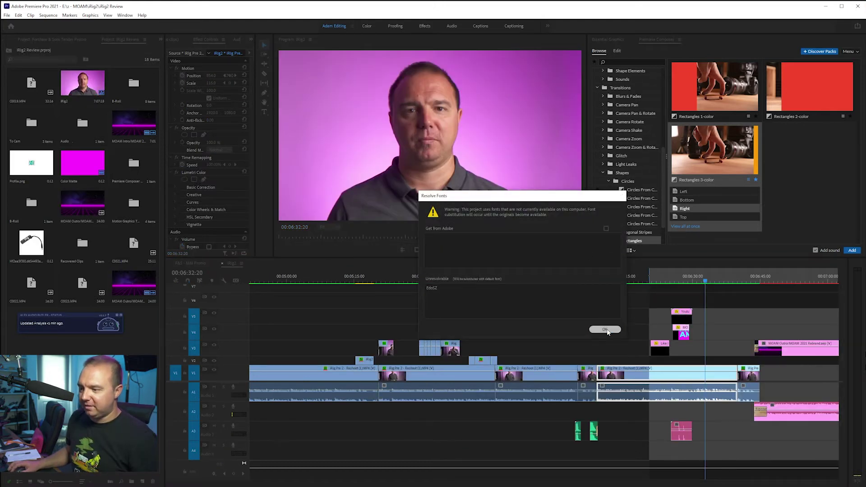
left_click(605, 330)
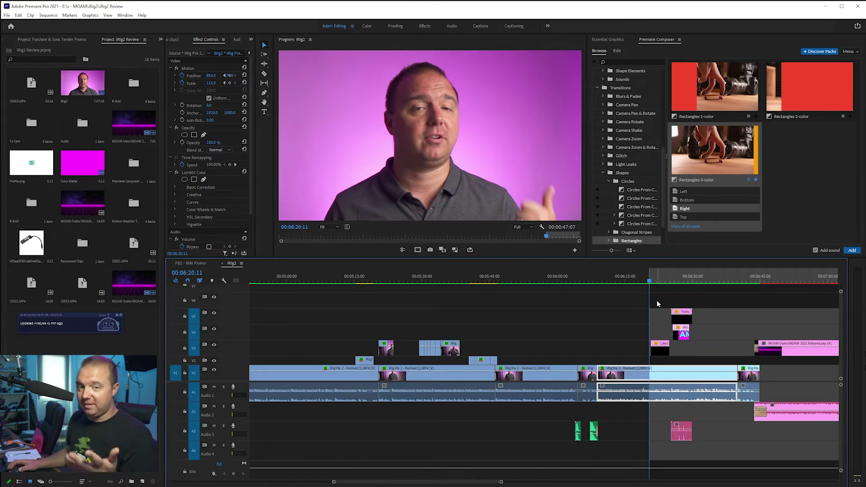
- Play the iRig2 sequence through its like and subscribe graphics, then park the playhead at 00:06:26:16 on the subscribe banner
scroll(680, 321, "up", 5)
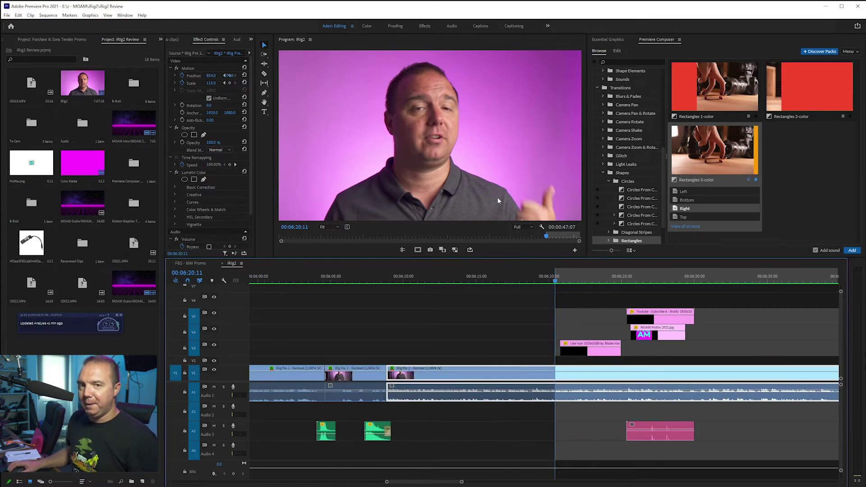
key("ctrl+shift+period")
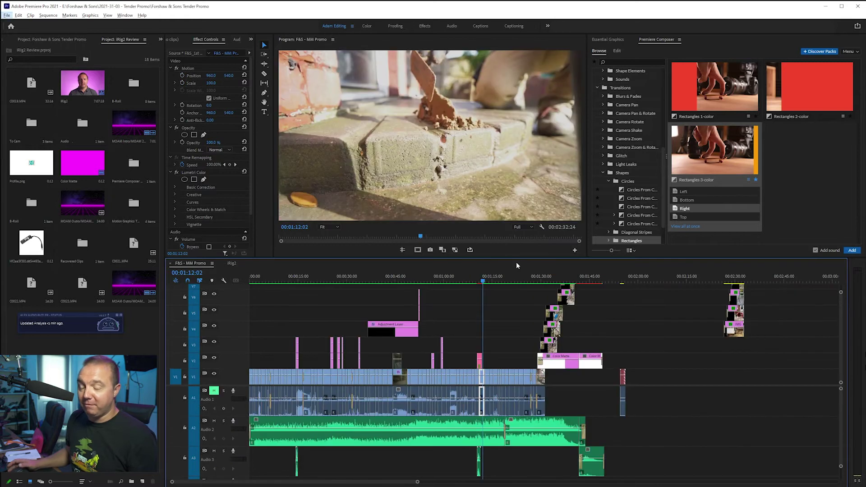
left_click(232, 263)
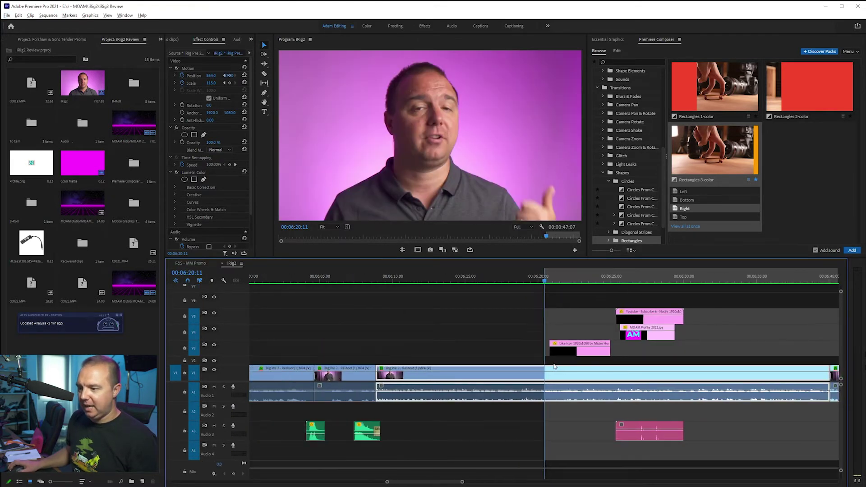
scroll(555, 366, "down", 3)
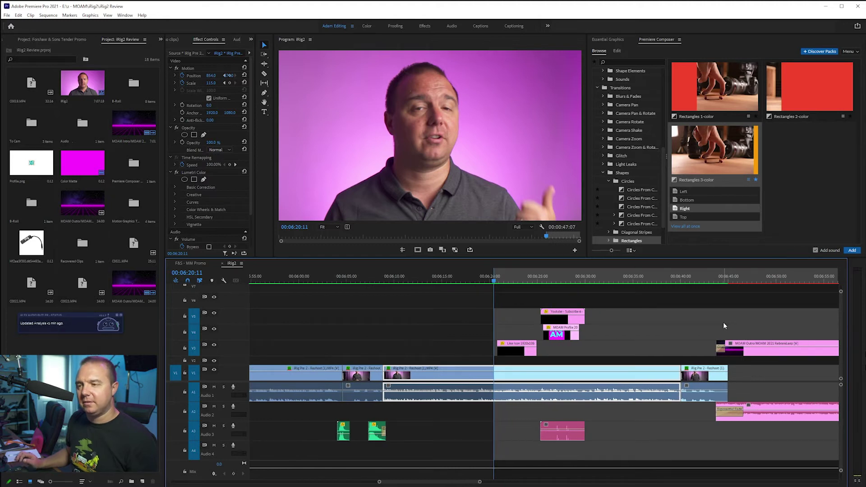
key("space")
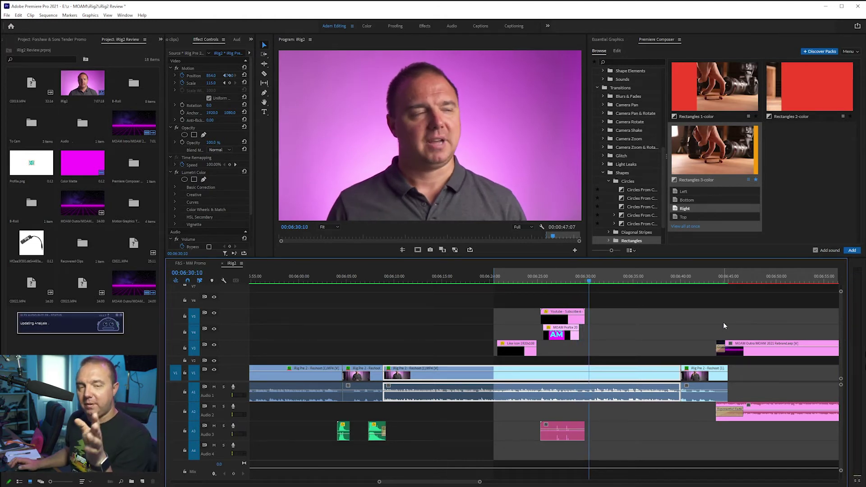
left_click(554, 281)
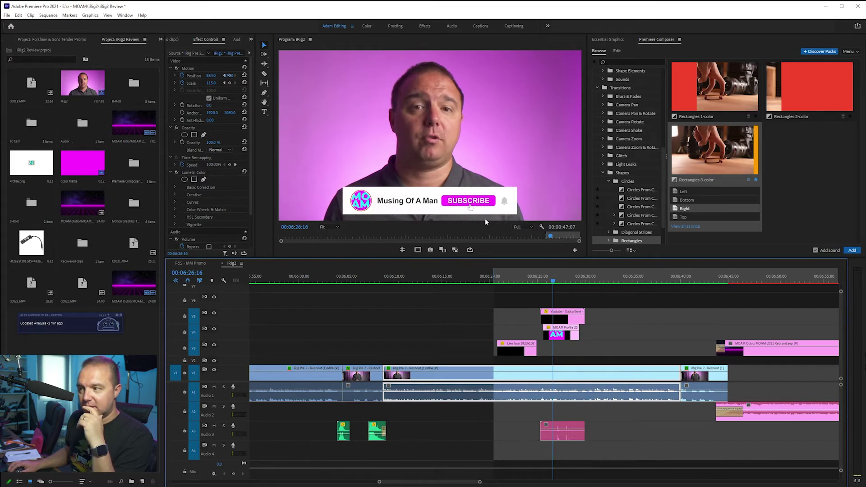
- Collapse the Shapes transitions folder and browse the Social Media Icons in the Extras of Essential Typography
left_click(603, 173)
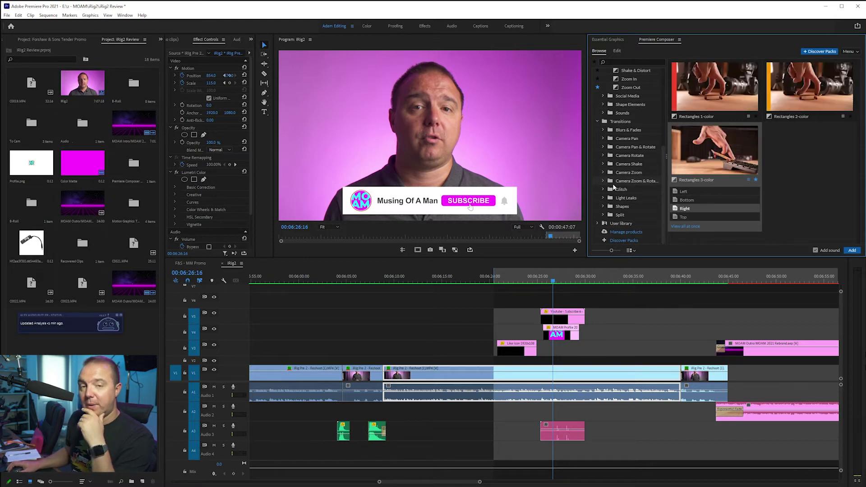
scroll(613, 187, "up", 5)
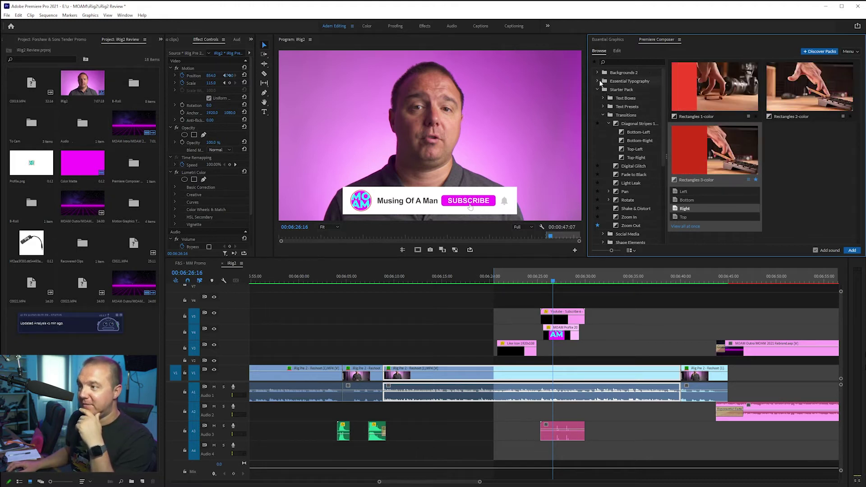
left_click(598, 81)
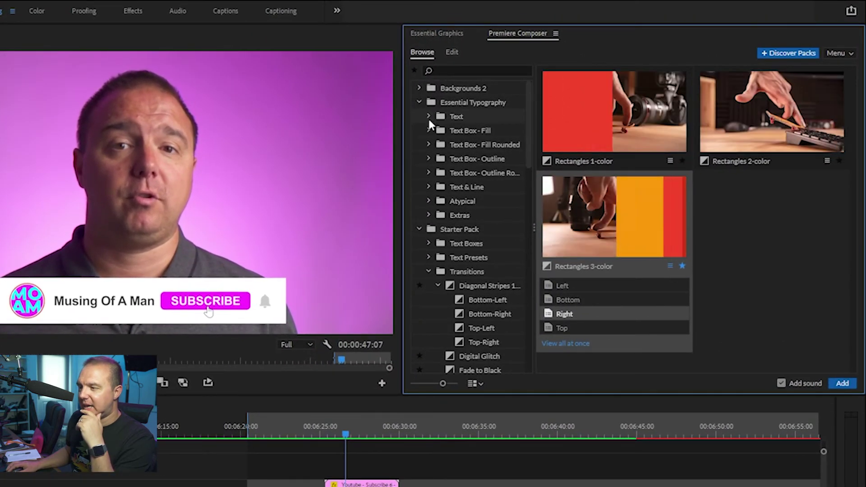
left_click(428, 215)
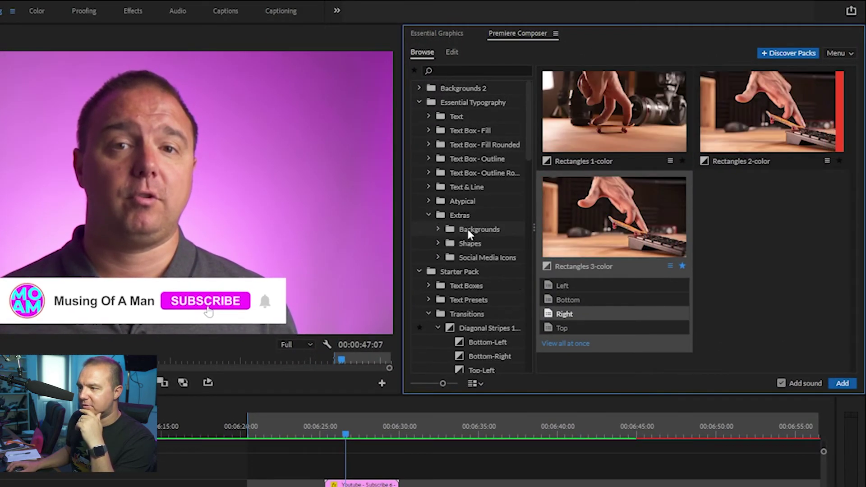
left_click(473, 258)
scroll(620, 221, "down", 2)
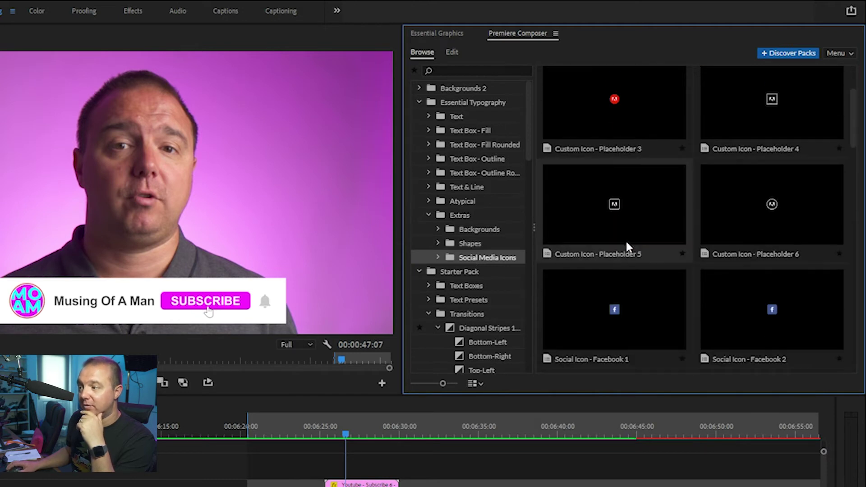
scroll(629, 247, "down", 1)
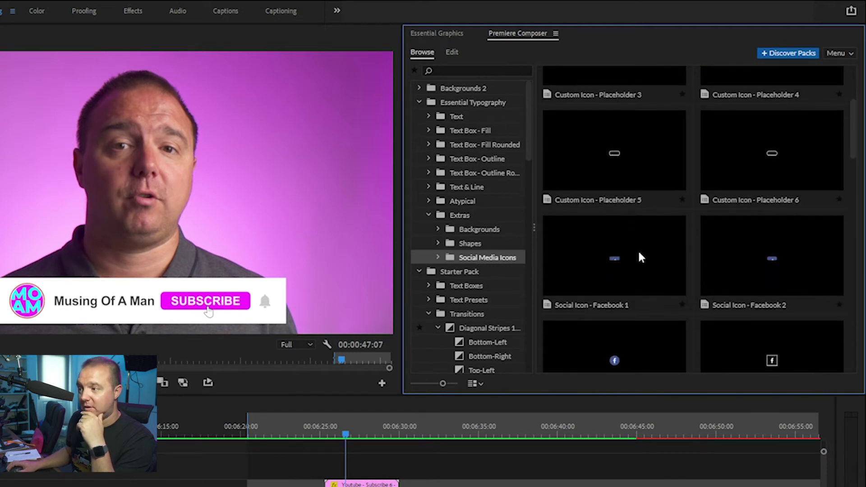
- Browse the Social Media and Callouts templates of Text & Line, then collapse the Essential Typography pack
left_click(435, 187)
left_click(429, 186)
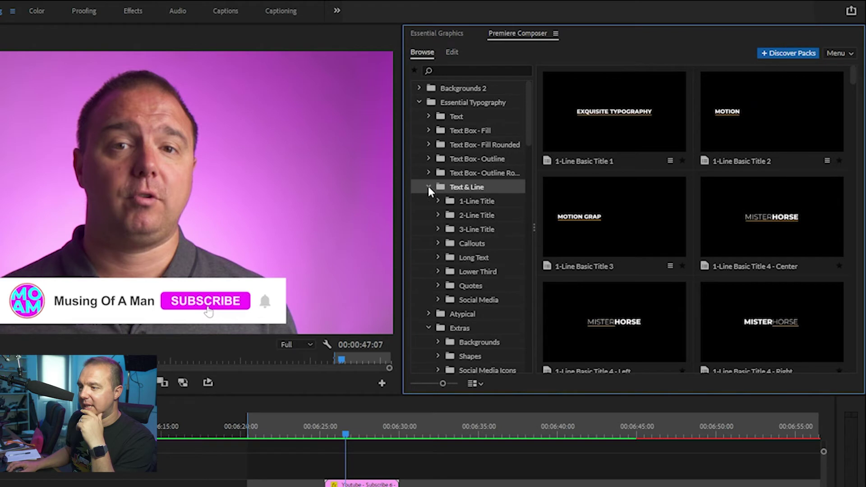
left_click(465, 301)
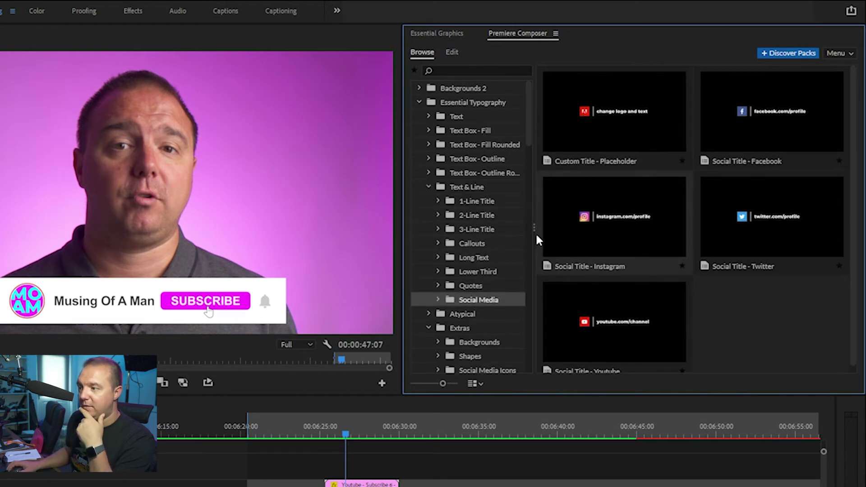
left_click(456, 245)
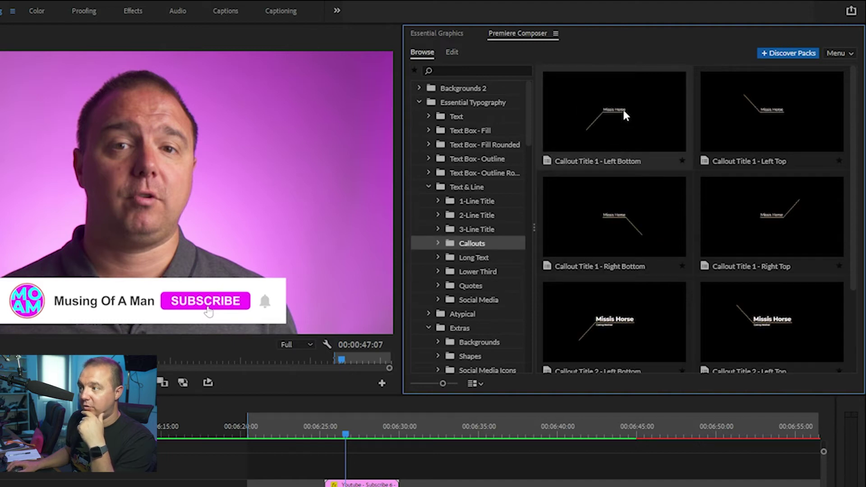
left_click(426, 186)
left_click(419, 102)
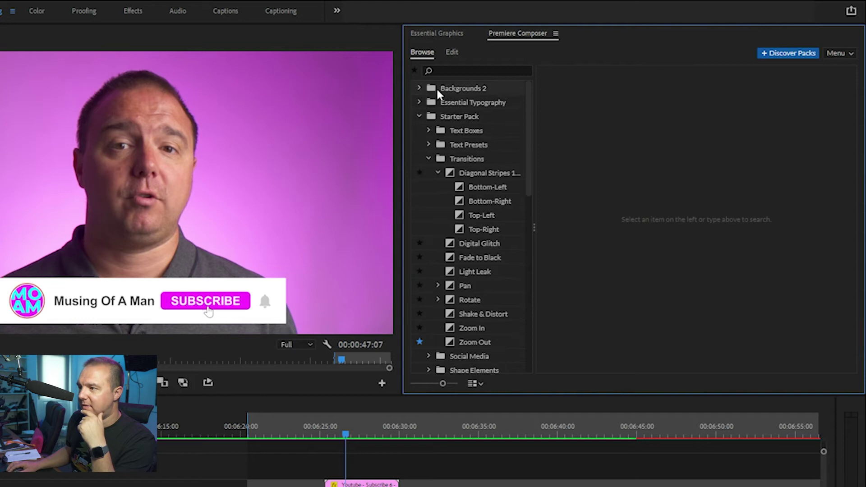
- Preview the Text Boxes and Text Presets collections in the Starter Pack
left_click(429, 130)
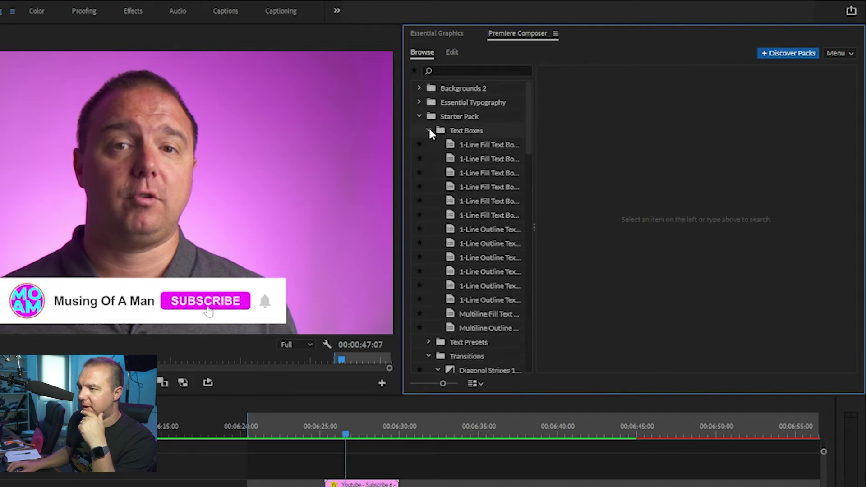
left_click(440, 131)
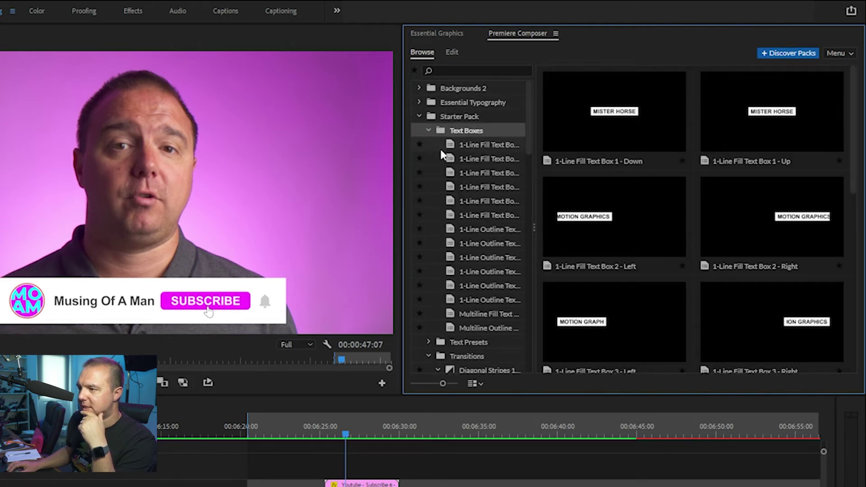
scroll(441, 253, "down", 5)
left_click(440, 224)
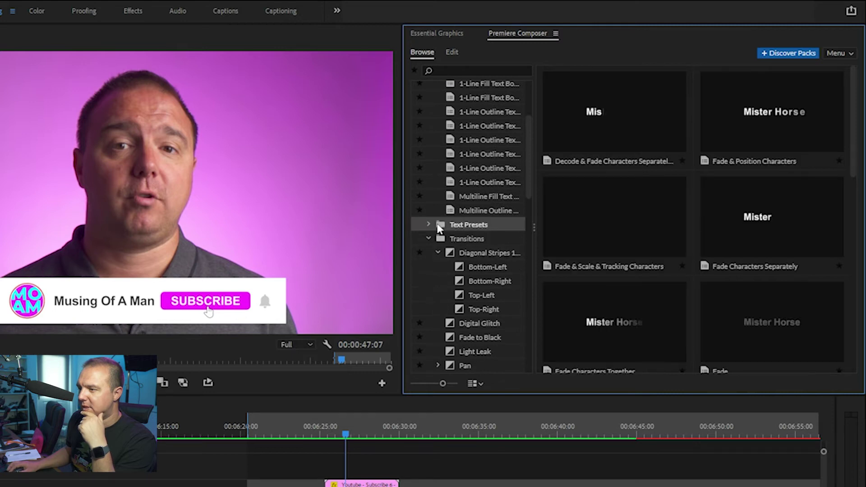
- Look through the Starter Pack's Social Media templates, including the Instagram, Twitch and Twitter follow graphics
scroll(441, 216, "down", 12)
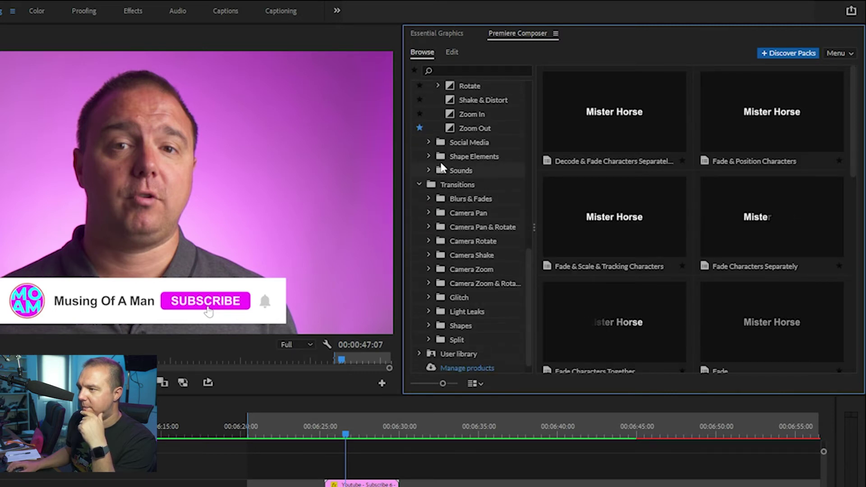
left_click(440, 145)
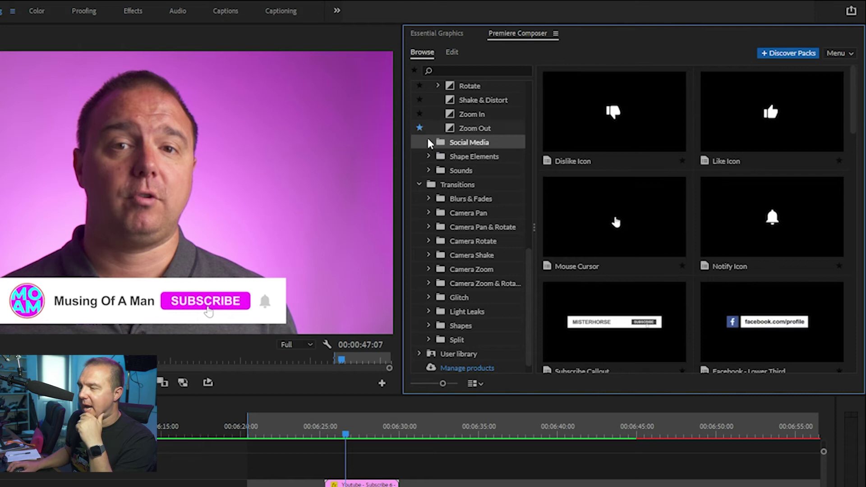
scroll(692, 257, "down", 10)
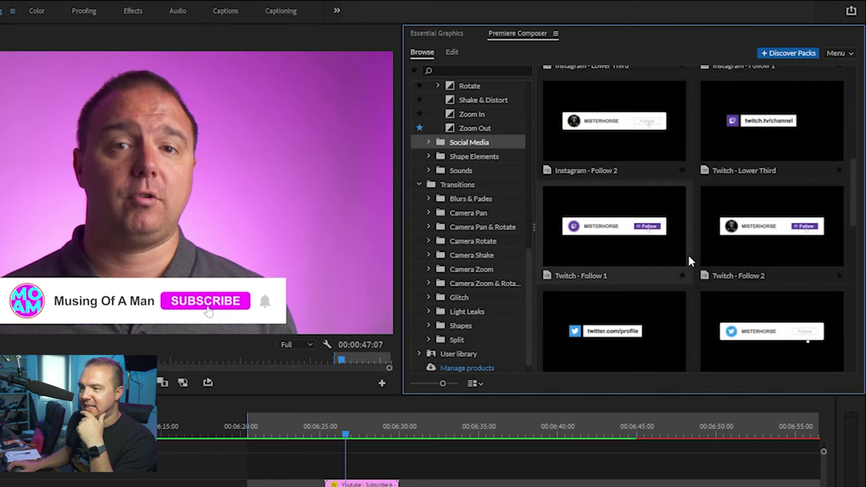
scroll(605, 245, "down", 4)
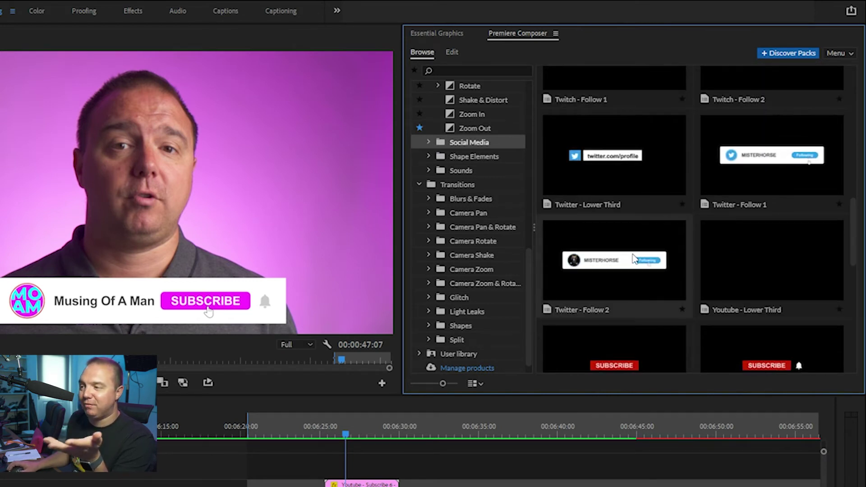
scroll(634, 258, "up", 14)
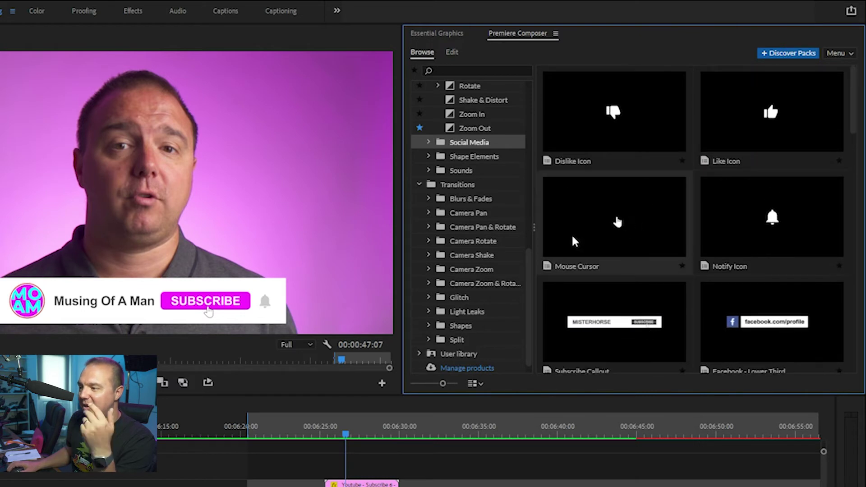
- Search the Premiere Composer library for "youtube", then clear the search
left_click(474, 74)
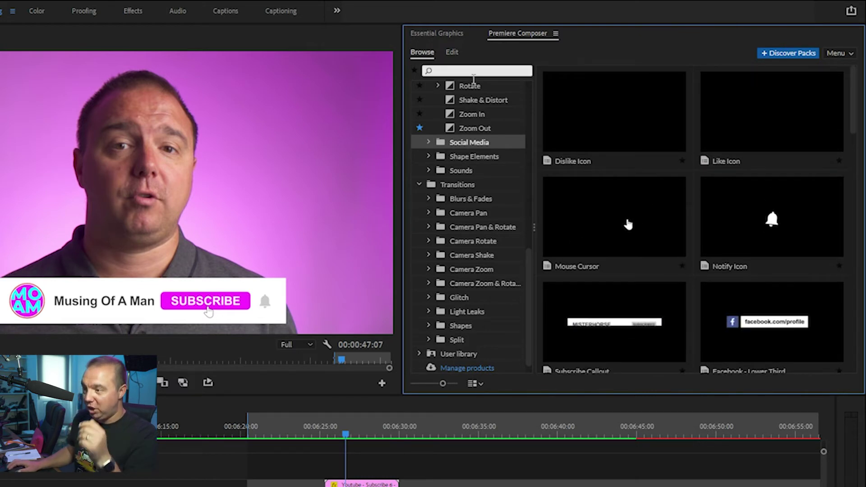
type("youtube")
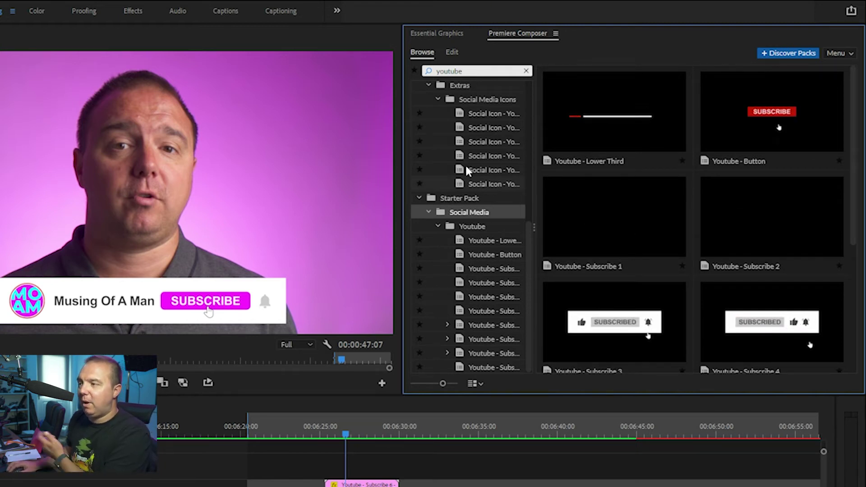
left_click(526, 72)
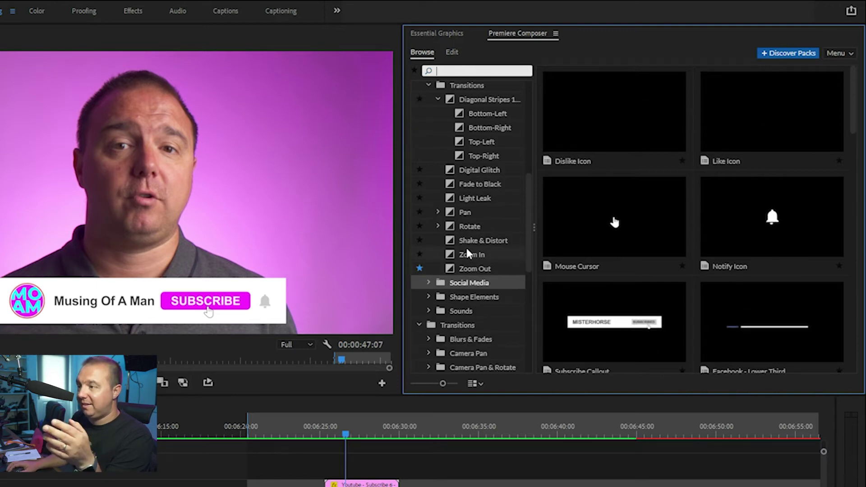
- Collapse the Transitions and Text Boxes folders inside the Starter Pack
scroll(456, 246, "up", 4)
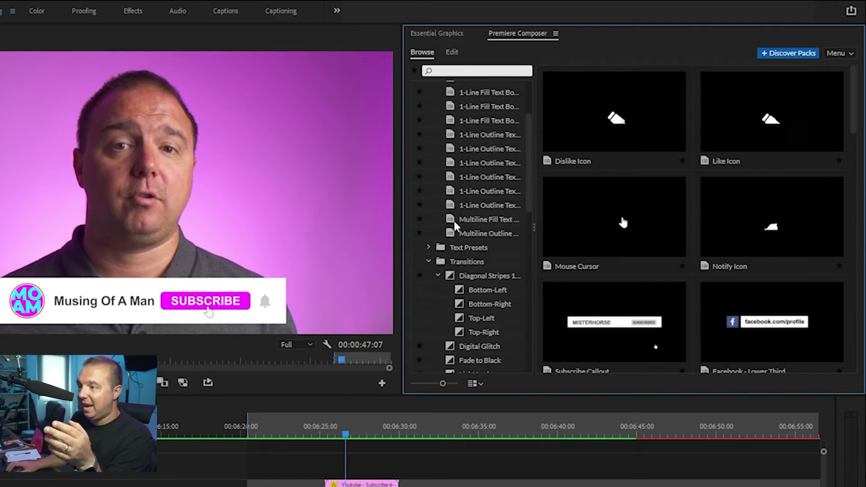
left_click(429, 262)
scroll(428, 235, "up", 2)
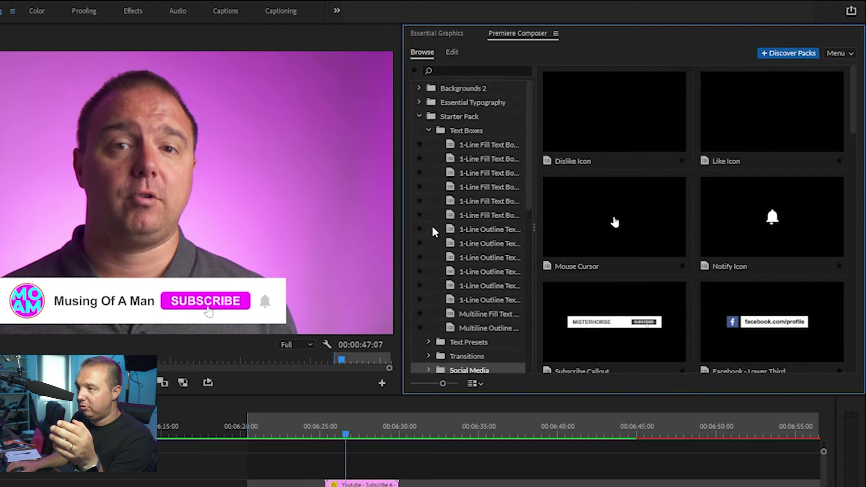
left_click(426, 127)
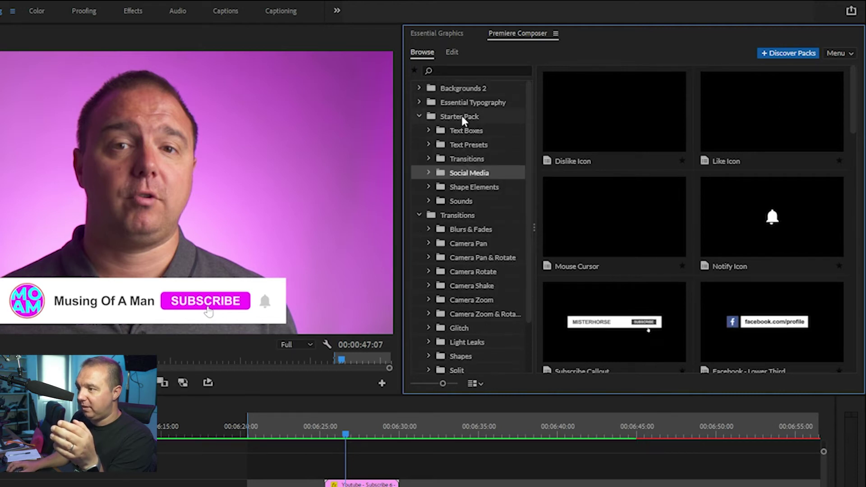
- Examine the Starter Pack's Social Media previews from Subscribe Callout down to the YouTube subscribe templates
scroll(599, 228, "down", 3)
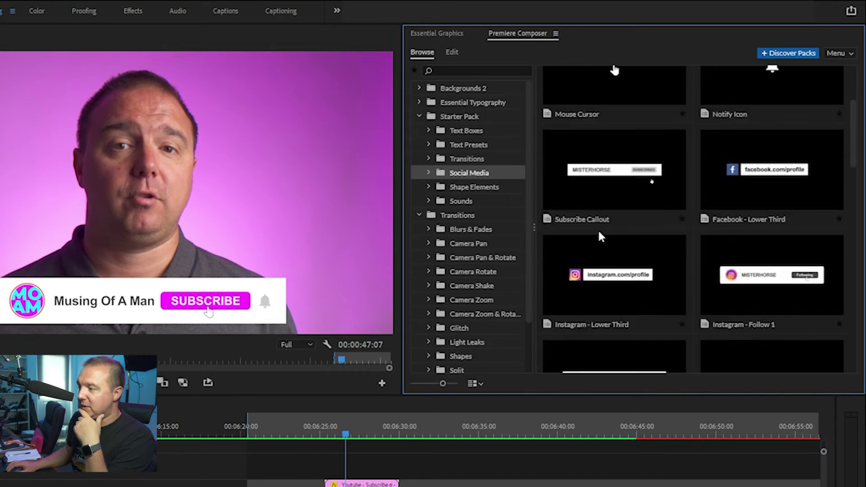
scroll(598, 229, "down", 1)
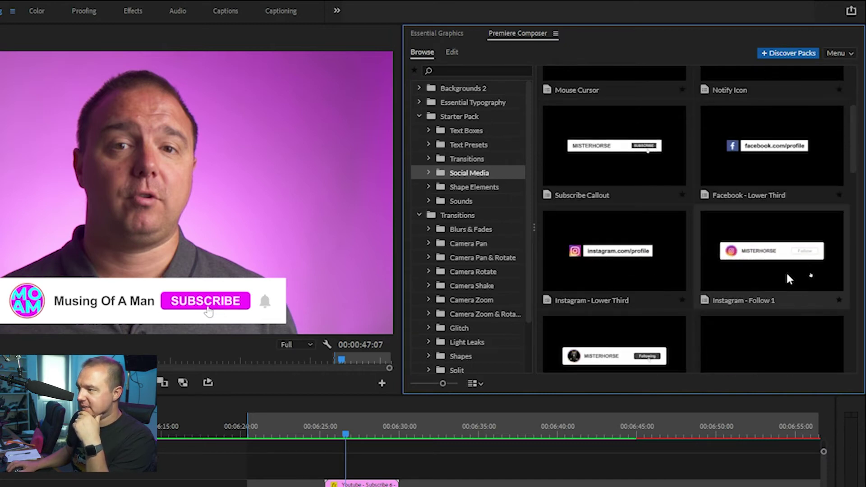
scroll(786, 271, "down", 2)
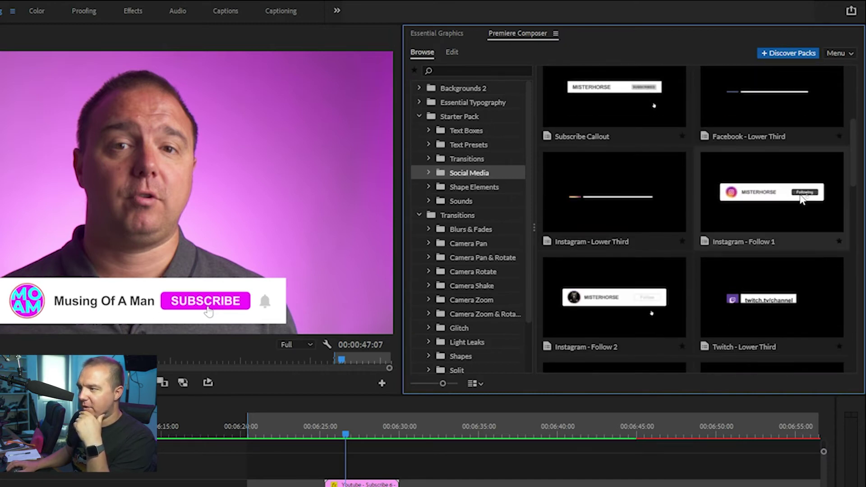
scroll(774, 194, "down", 6)
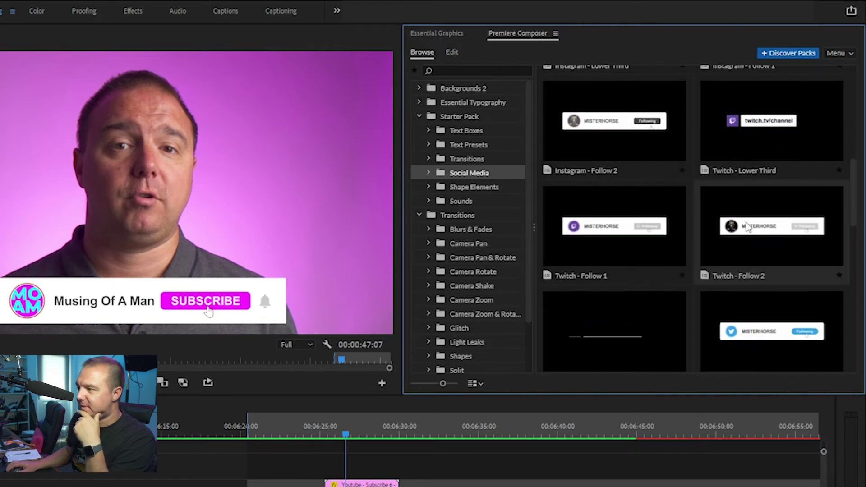
scroll(698, 232, "down", 15)
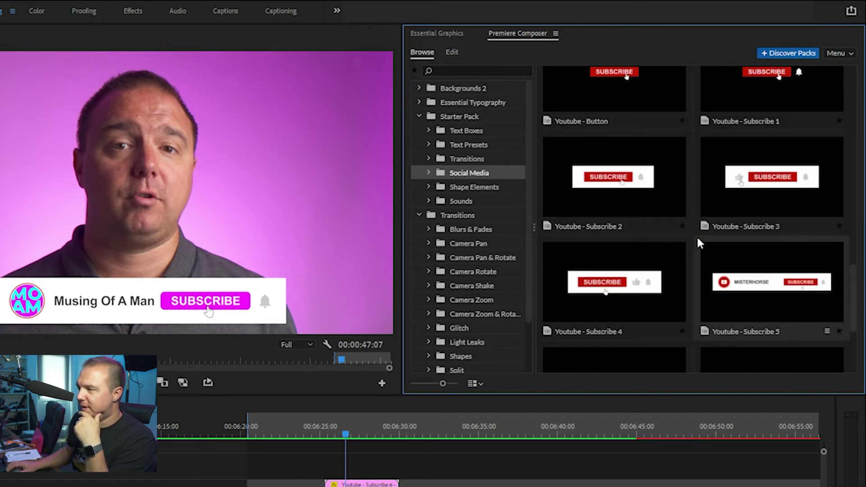
- Pick the Youtube - Subscribe 7 template, preview its Standard variant and switch back to the Notify variant
scroll(698, 242, "down", 4)
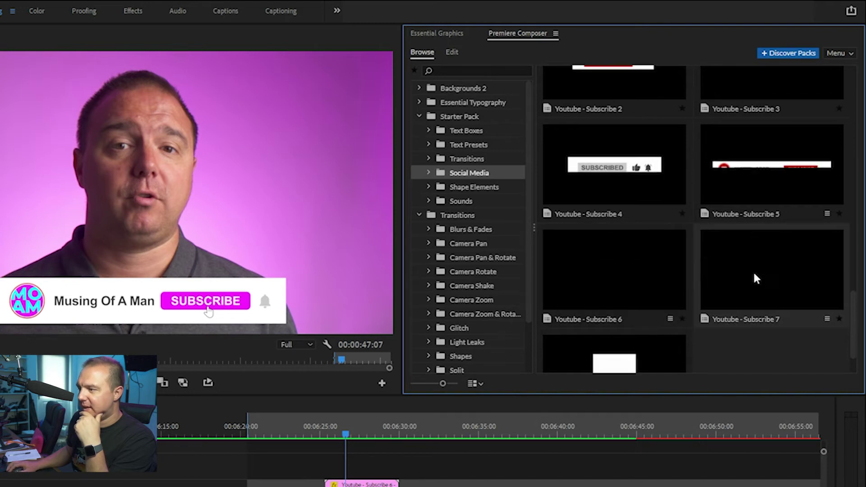
left_click(760, 300)
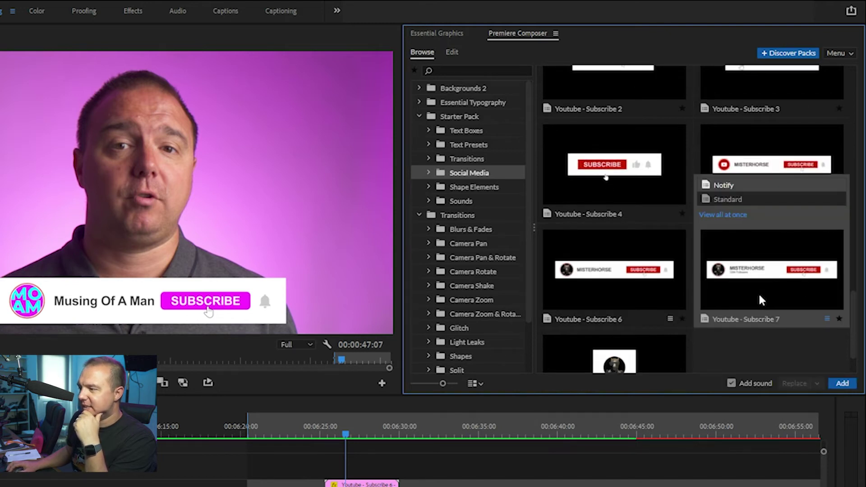
left_click(735, 199)
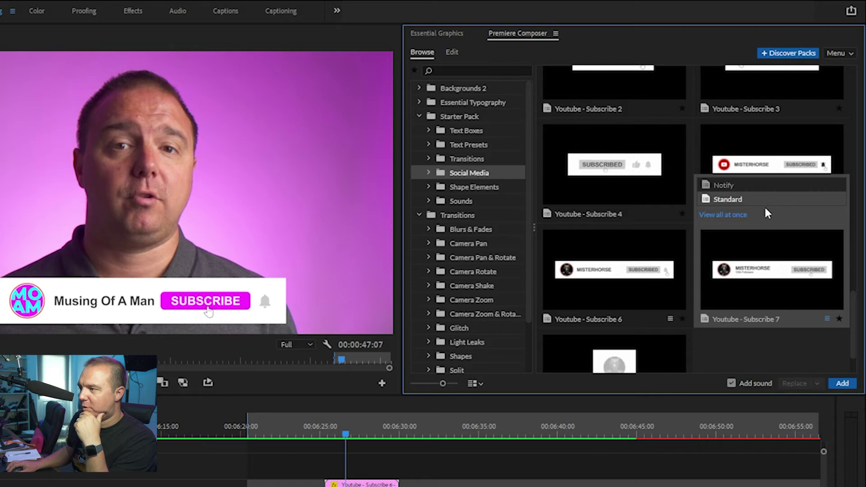
left_click(756, 185)
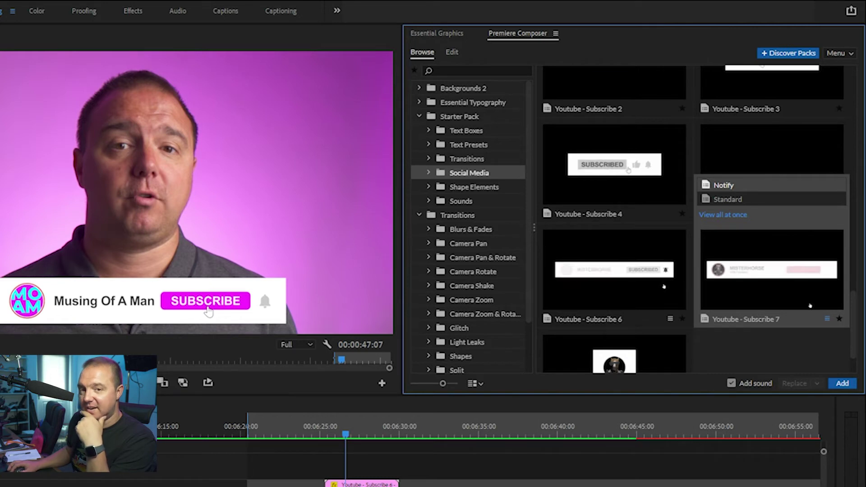
- Add the Youtube - Subscribe 7 Notify template to the sequence at 00:06:31:20 and move it up to track V3
left_click(428, 435)
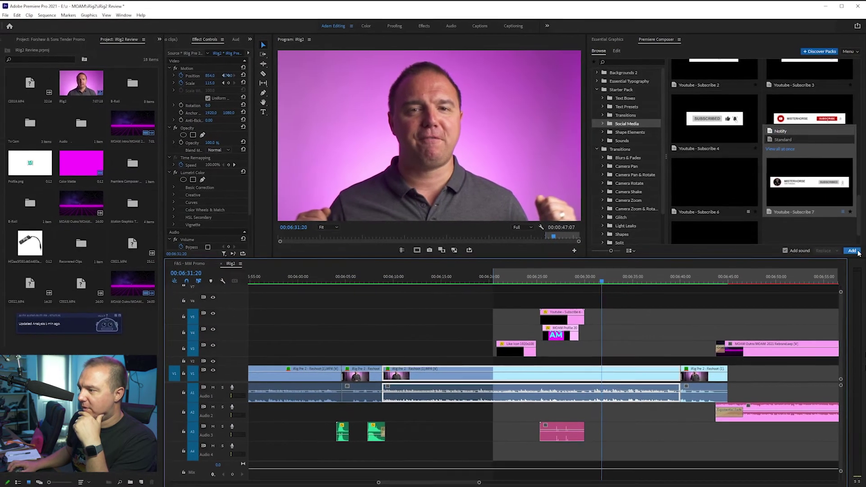
left_click(857, 252)
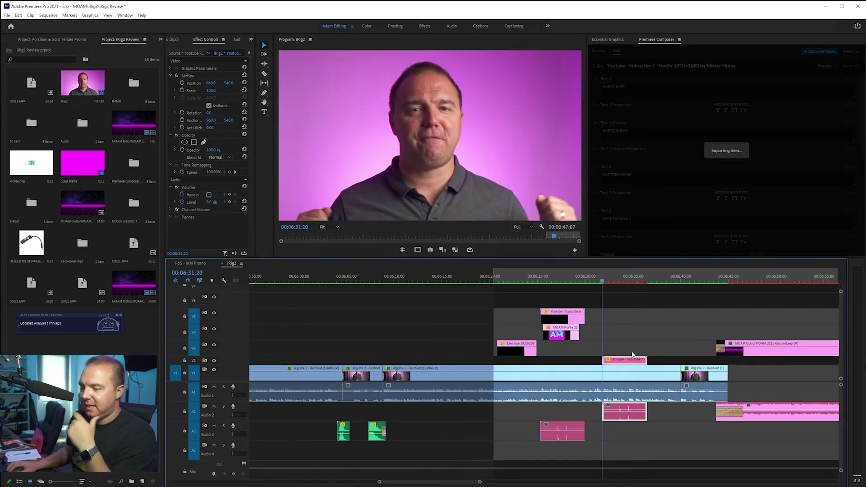
left_click_drag(630, 362, 629, 348)
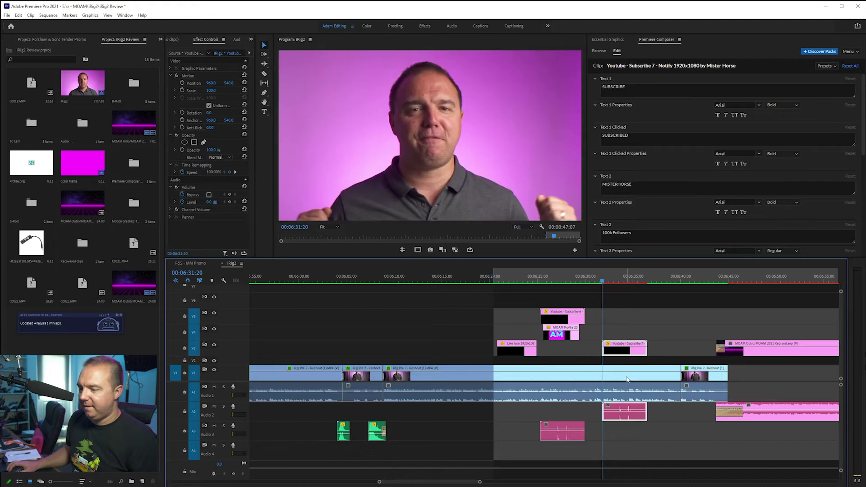
- Mute the Audio 1 track and play back the Youtube - Subscribe 7 graphic in the sequence
scroll(627, 378, "up", 2)
key("space")
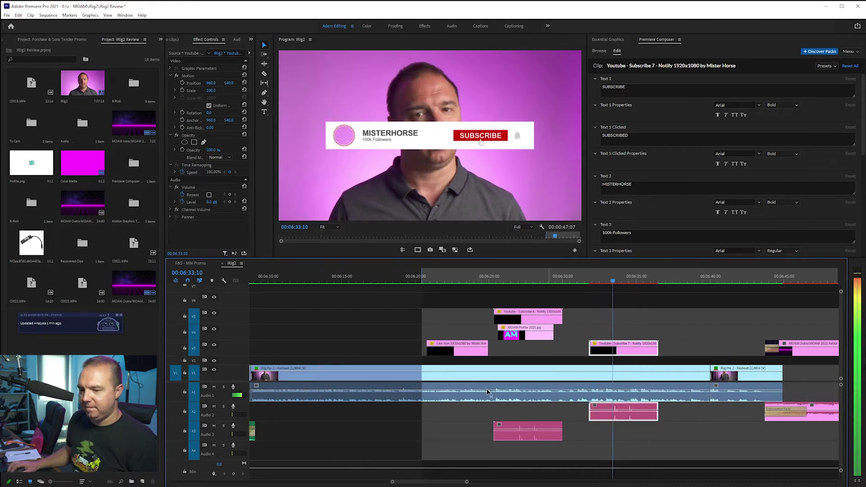
key("space")
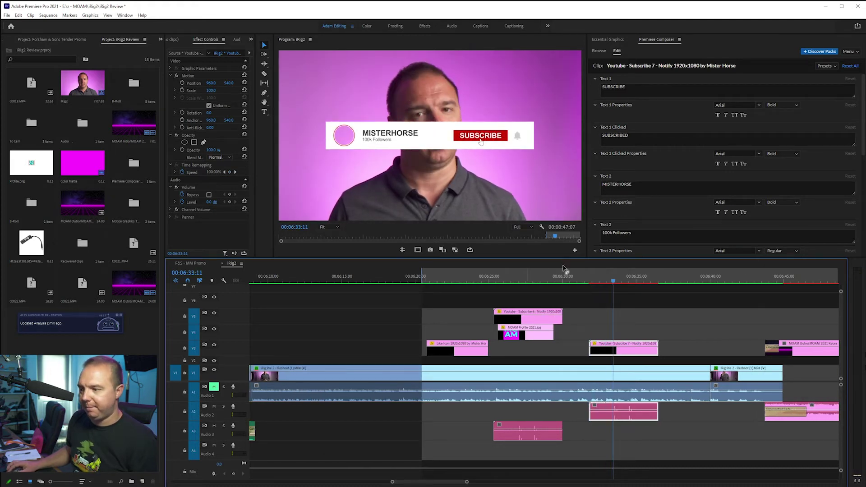
left_click(572, 281)
key("space")
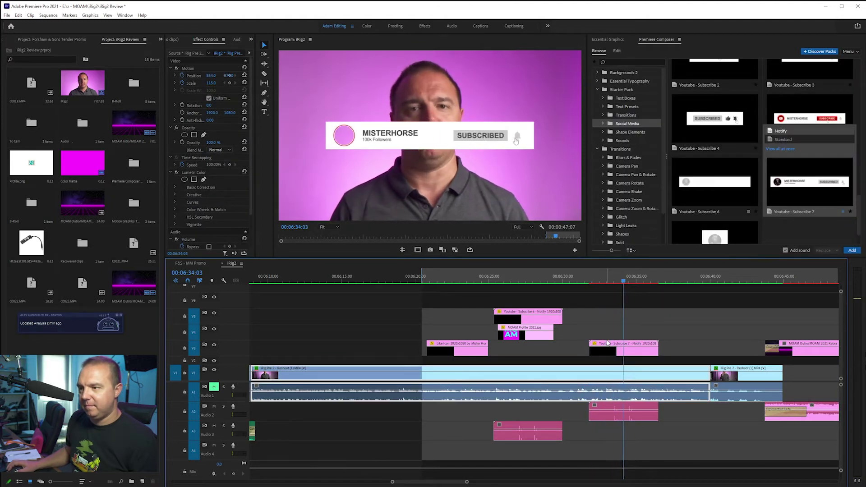
- Lower the Youtube - Subscribe 7 graphic in the frame by setting its vertical position to 350
left_click(609, 352)
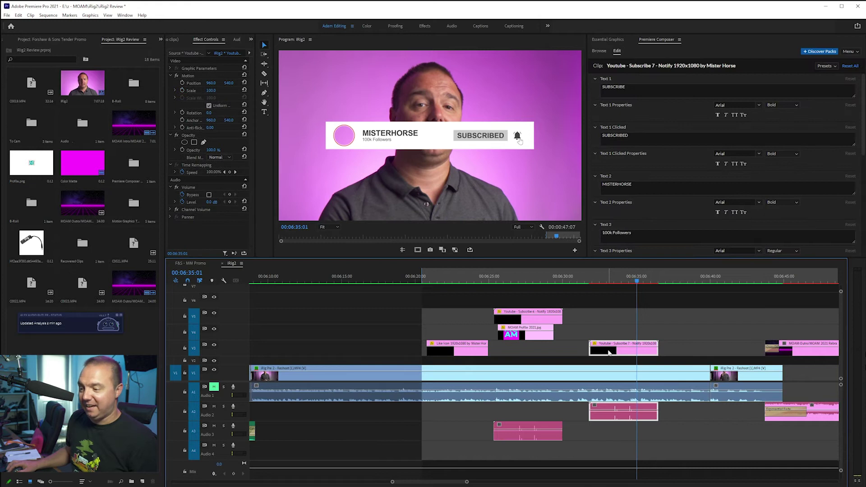
scroll(669, 167, "down", 8)
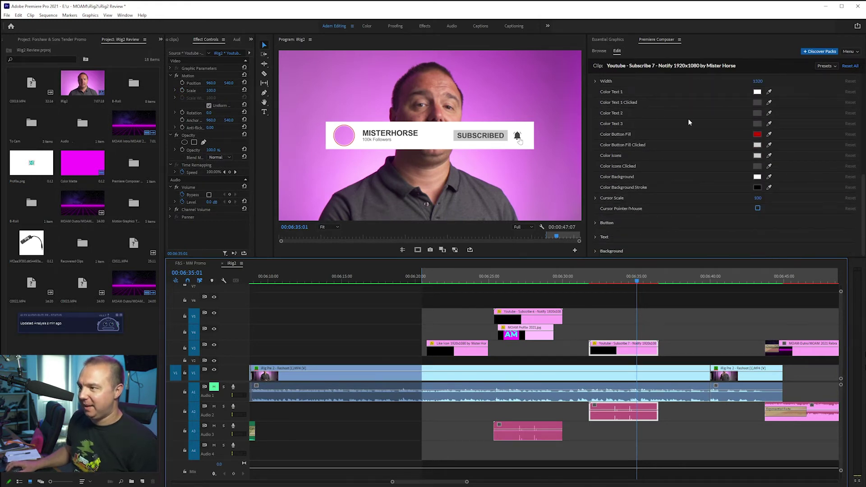
scroll(690, 120, "up", 3)
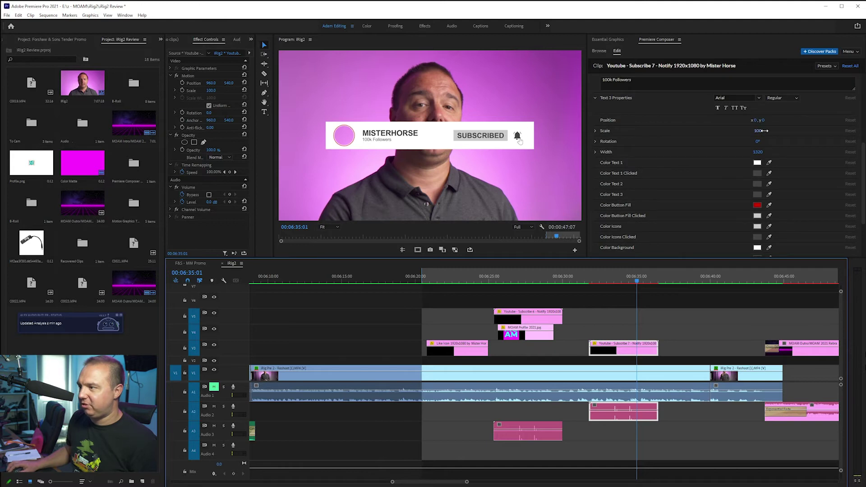
left_click_drag(765, 123, 862, 123)
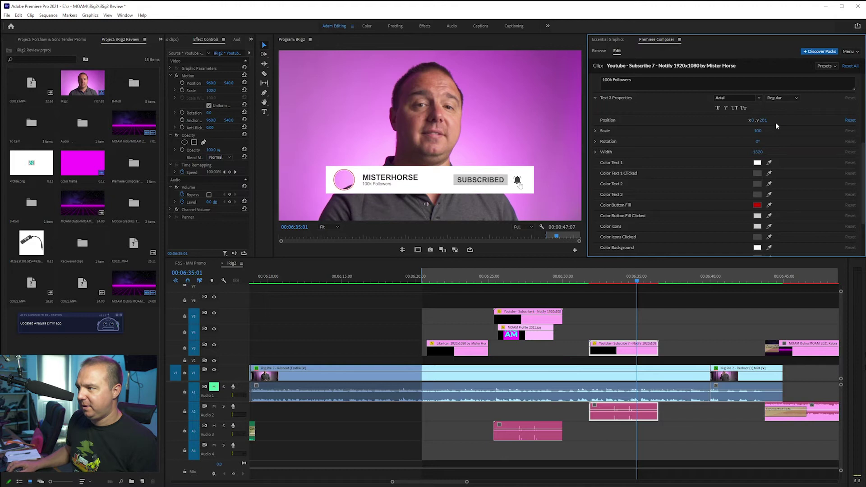
left_click_drag(764, 121, 789, 120)
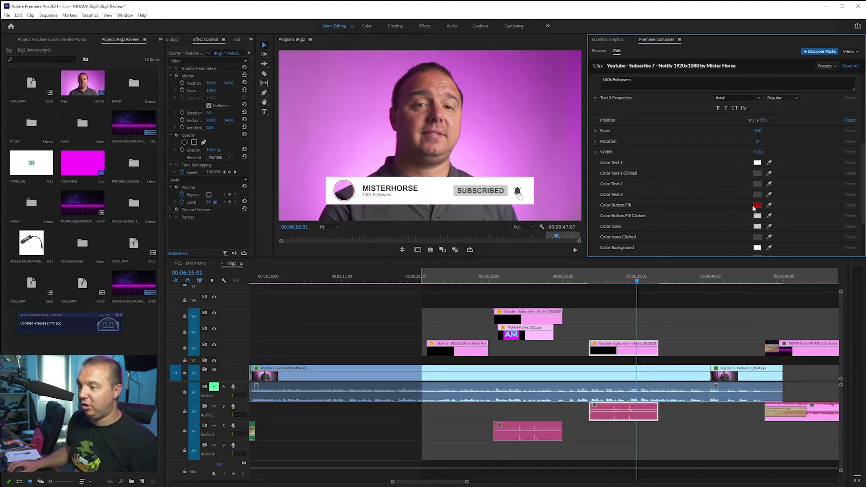
- Set the Subscribe 7 button fill to the backdrop's purple and place a copy of MOAM Profile 2021.jpg on V2 beneath the graphic
left_click(602, 276)
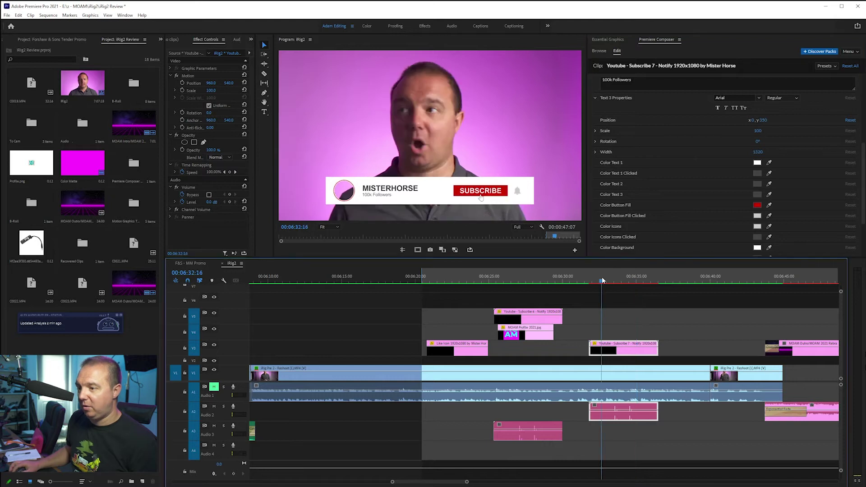
left_click(769, 205)
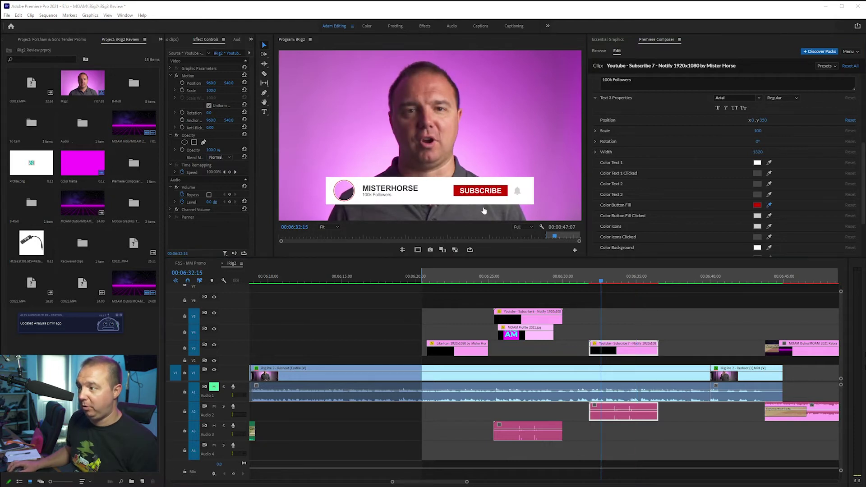
left_click(572, 61)
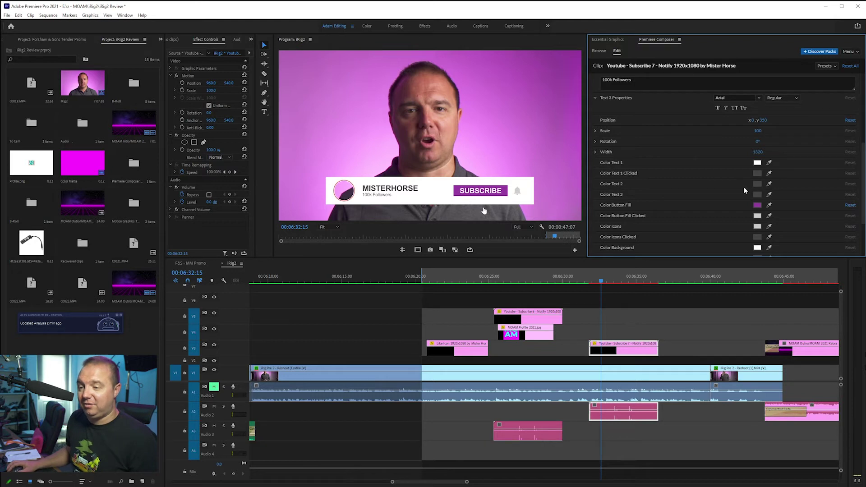
key("ctrl+z")
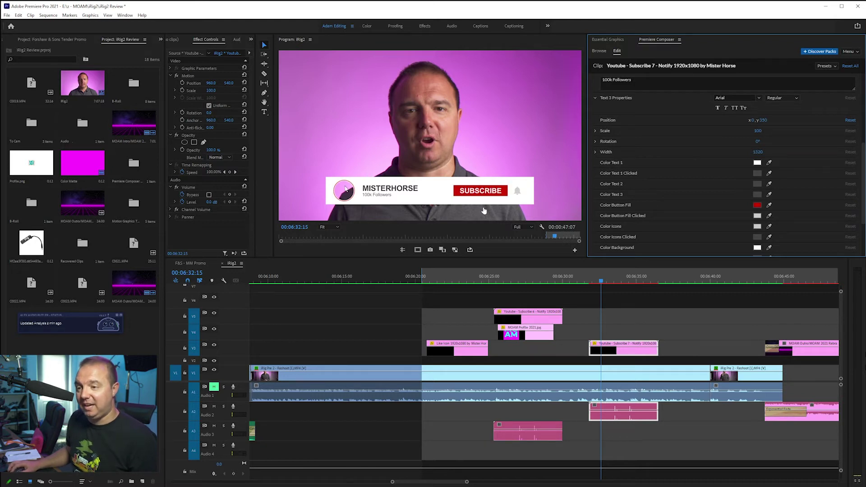
left_click_drag(521, 338, 621, 364)
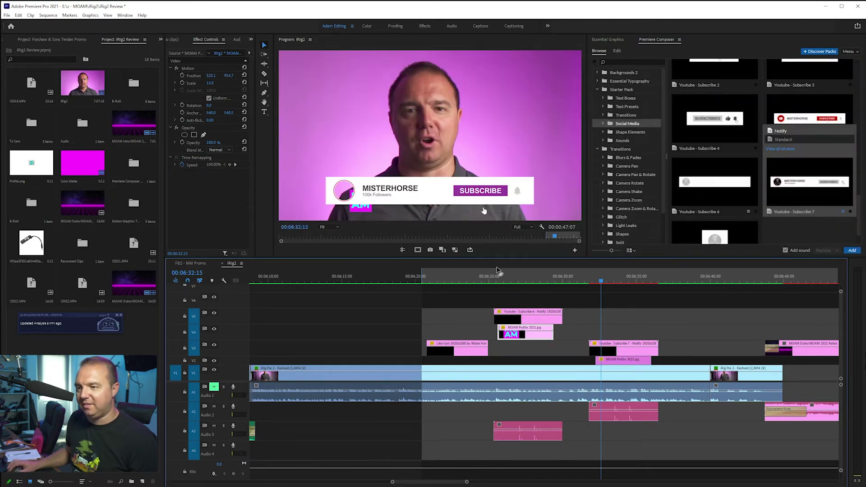
- Examine how the MOAM profile image is placed and timed under the Youtube - Subscribe 6 graphic
left_click(517, 280)
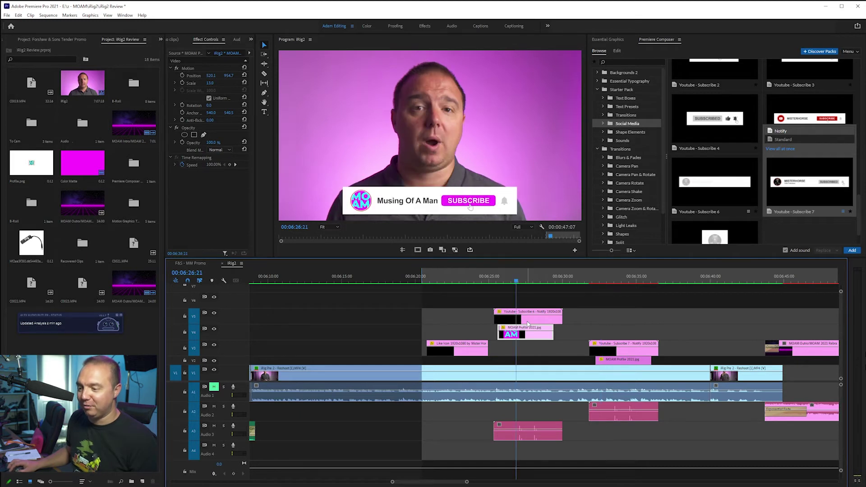
left_click(528, 324)
key("shift+e")
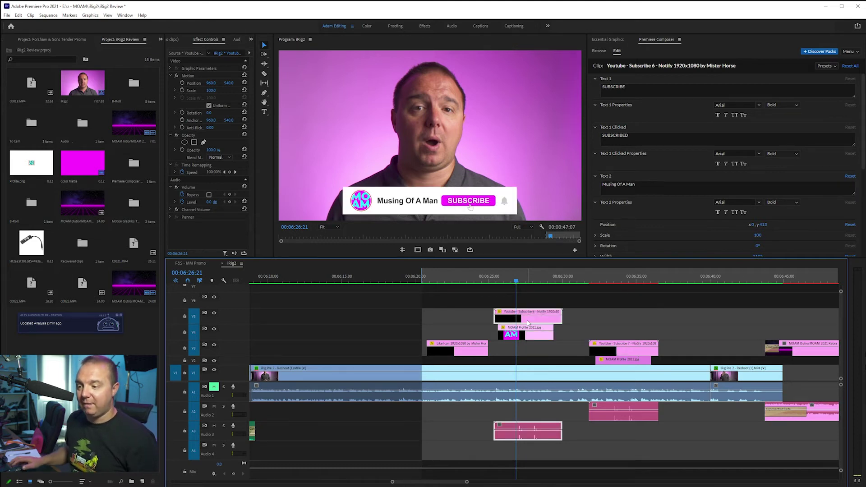
key("Up")
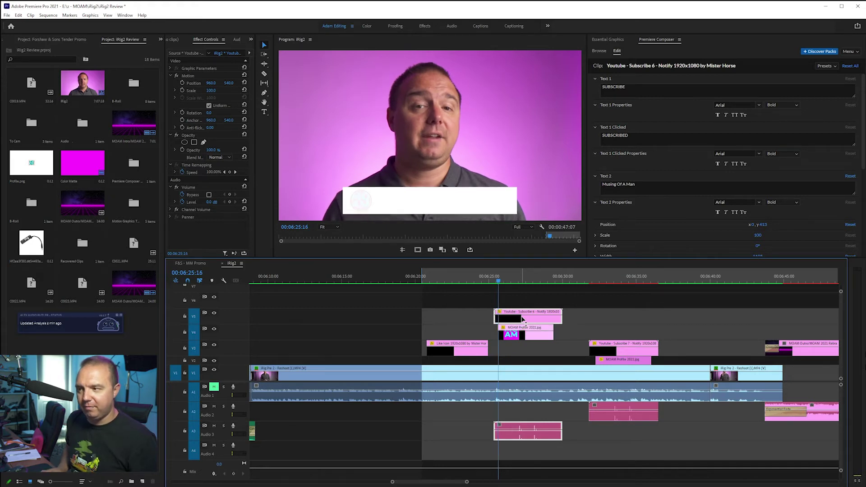
key("Left")
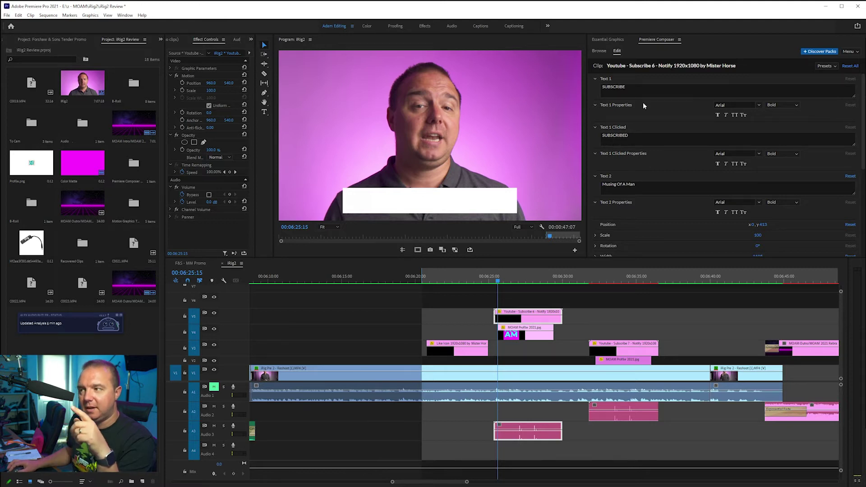
left_click(514, 338)
left_click(526, 283)
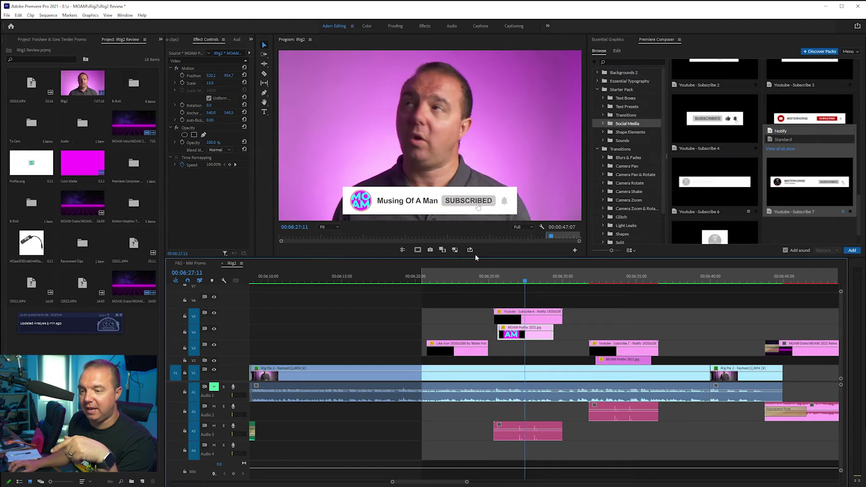
left_click(619, 51)
left_click(532, 315)
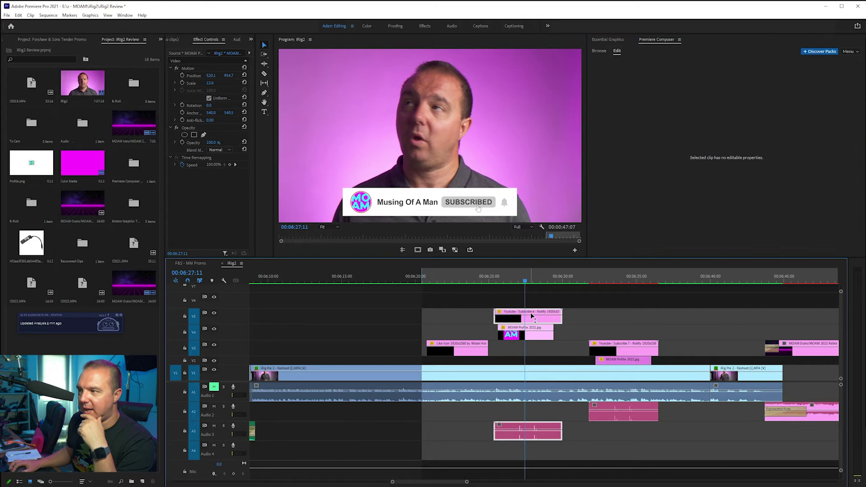
- Save the project and review the Youtube - Subscribe 6 graphic's width and colour properties
key("ctrl+s")
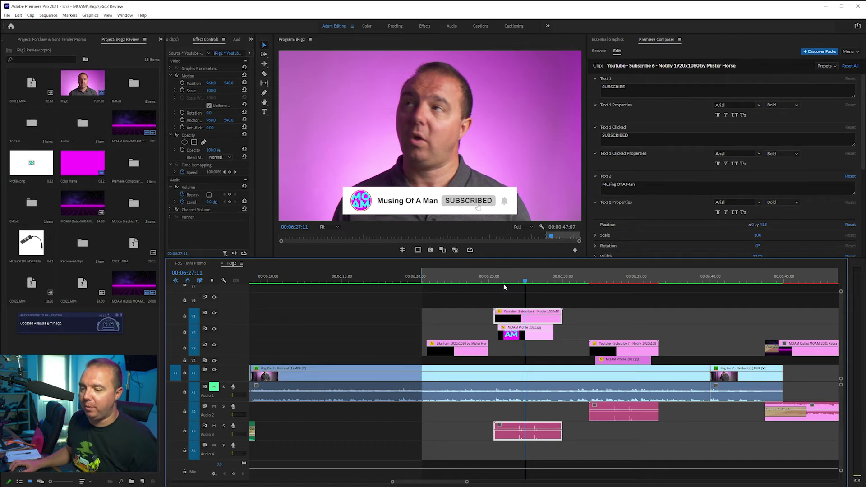
scroll(504, 283, "up", 1)
scroll(698, 135, "down", 5)
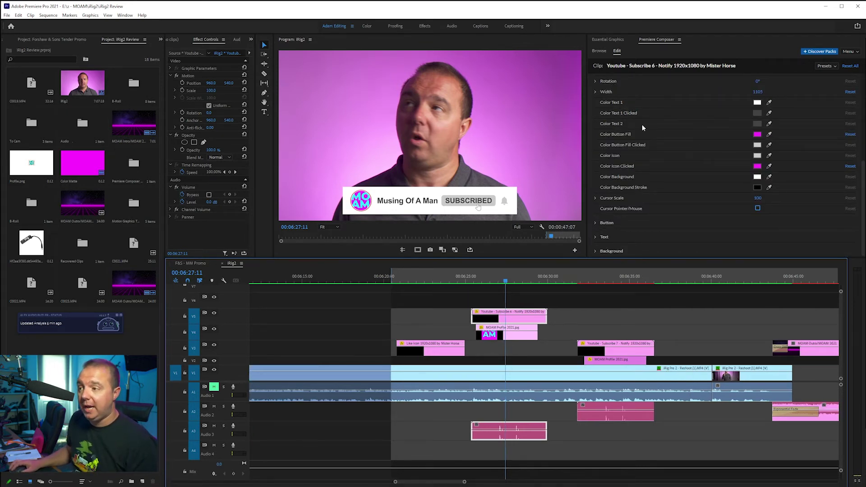
- Preview several 1-Line Fill and 1-Line Outline templates in the Starter Pack's Text Boxes folder
left_click(595, 51)
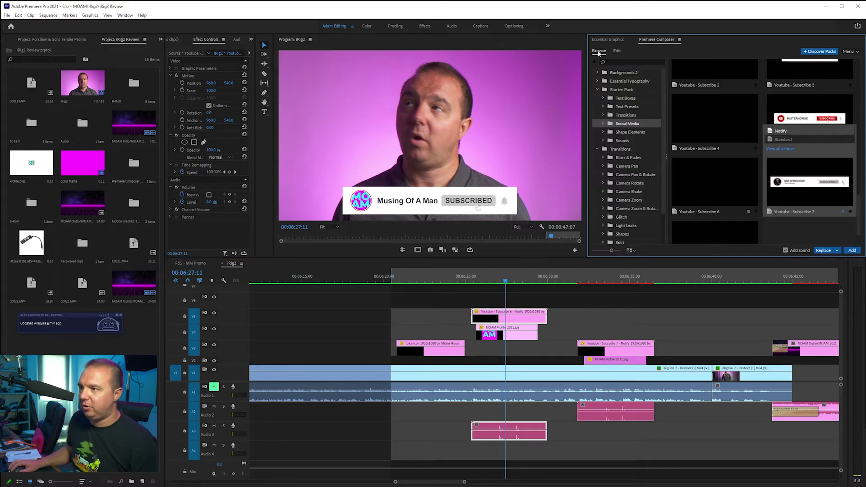
left_click(605, 98)
left_click(638, 105)
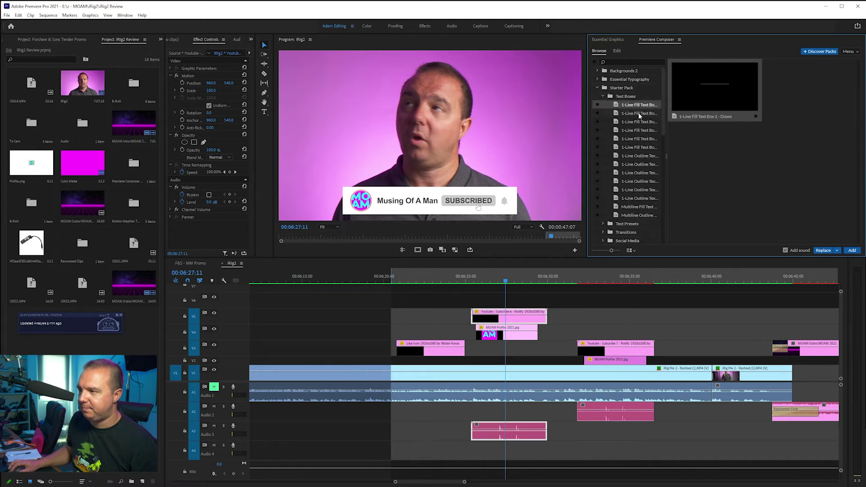
left_click(632, 116)
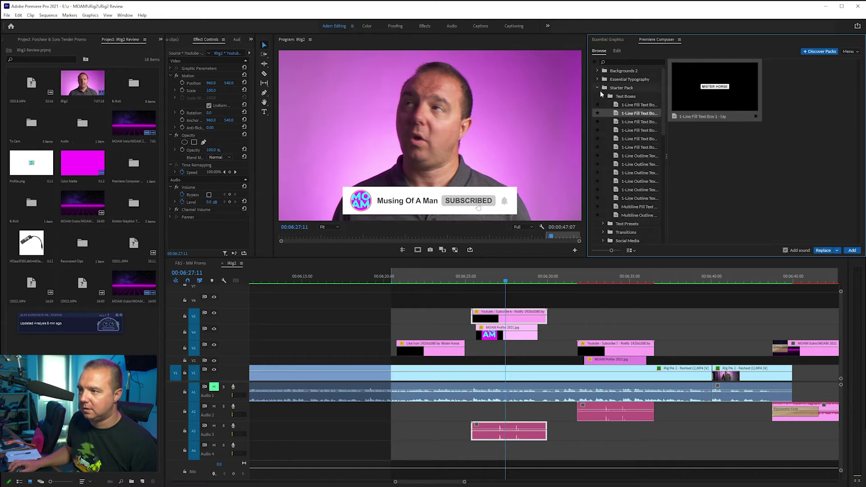
left_click(634, 180)
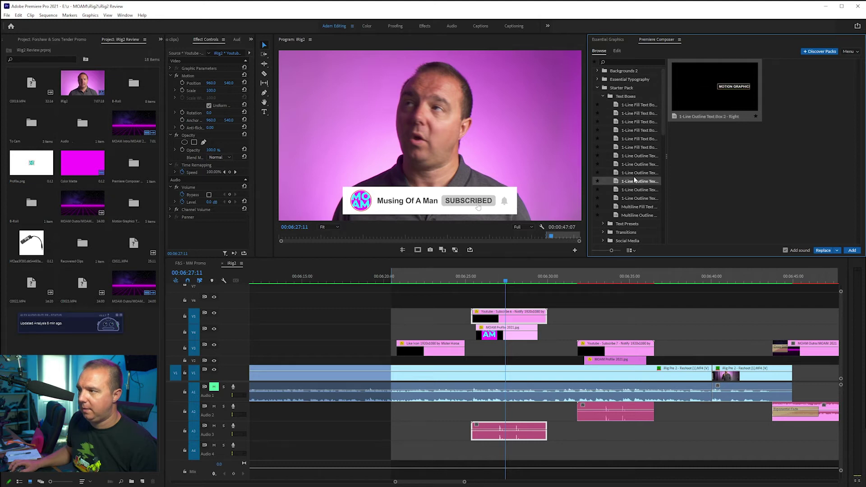
- Add the 1-Line Outline Text Box 1 - Up template to the sequence at 00:06:18:18
left_click(634, 165)
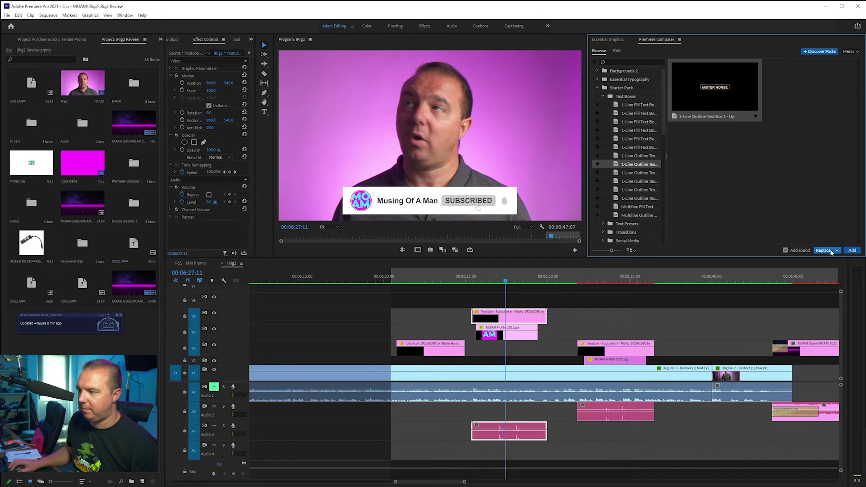
left_click(364, 281)
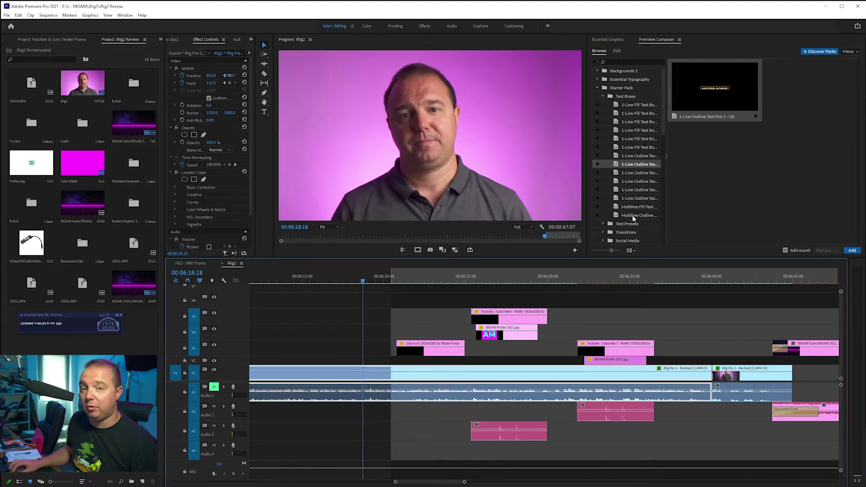
left_click(852, 250)
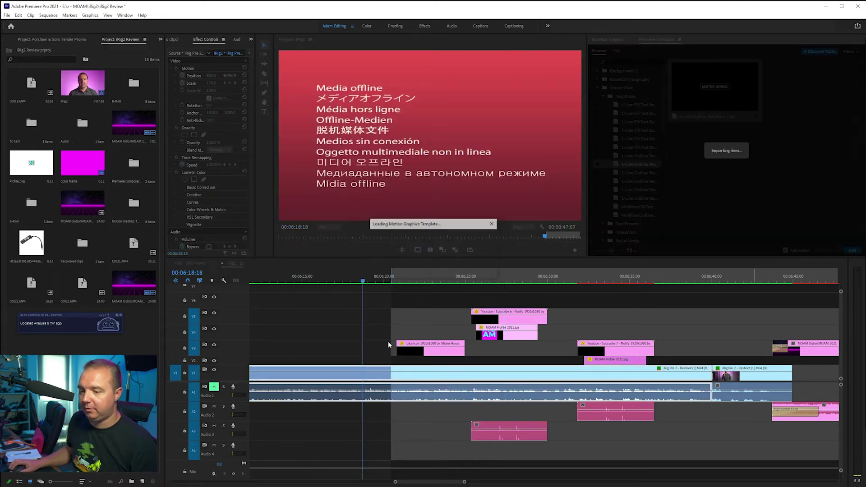
- Move the new text box clip earlier so it starts at about 00:06:17:16, and play back its animation
key("=")
left_click_drag(388, 359, 351, 359)
key("Up")
key("=")
key("space")
key("=")
key("space")
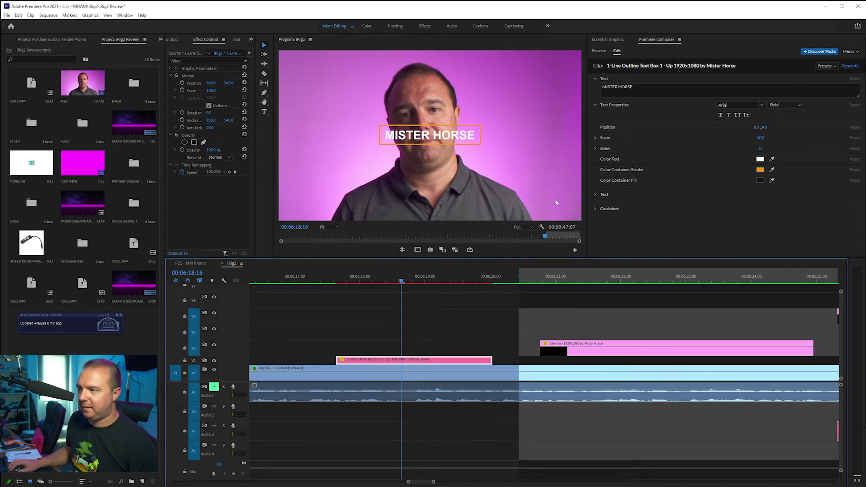
- Offset the text box to x 574 and set its text colour to a purple sampled from the video's background
left_click_drag(757, 127, 857, 124)
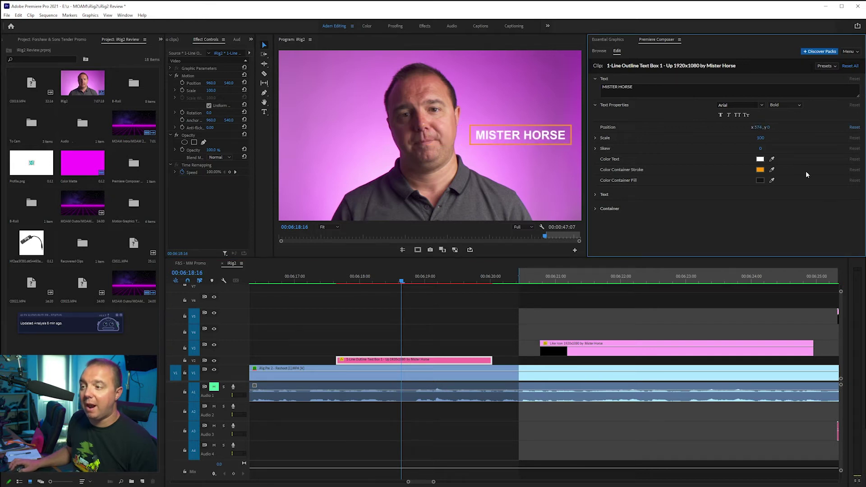
left_click(772, 159)
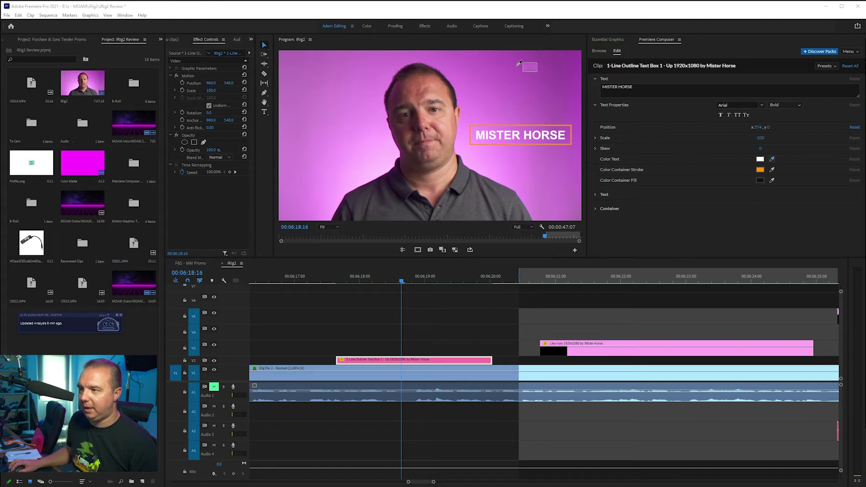
left_click(579, 63)
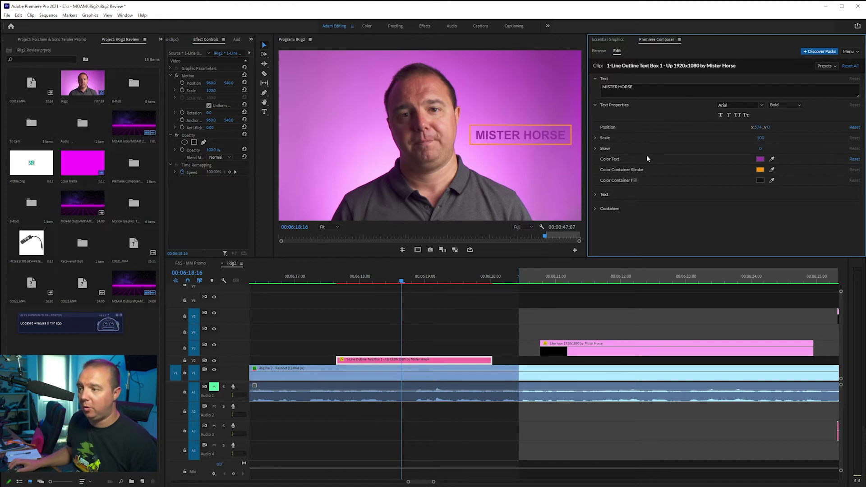
- Set the text's vertical position correction to 10 and try adjusting the container's vertical padding
left_click(594, 195)
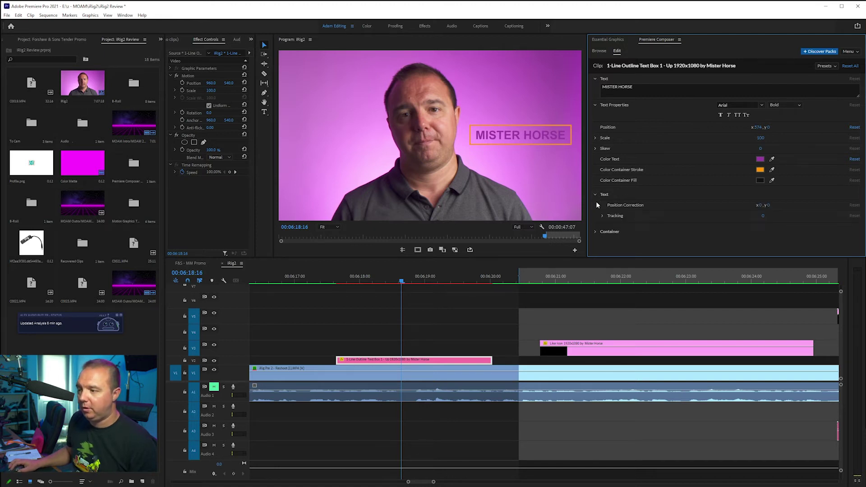
left_click(596, 232)
scroll(649, 206, "down", 2)
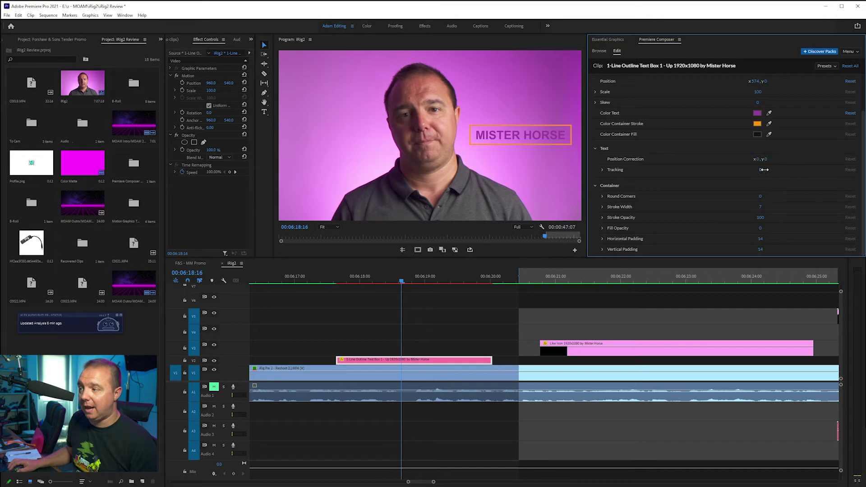
mouse_move(763, 170)
left_mouse_down()
mouse_move(783, 171)
mouse_move(733, 171)
mouse_move(761, 170)
left_mouse_up()
left_click_drag(638, 171, 639, 167)
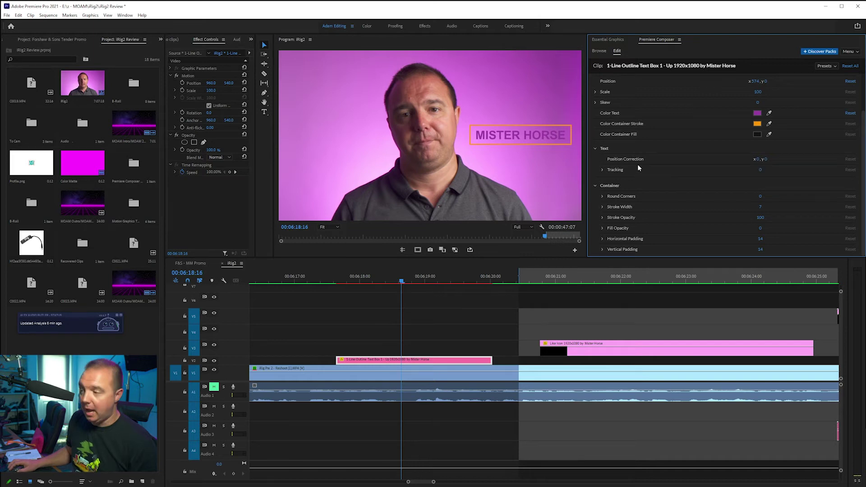
mouse_move(765, 159)
left_mouse_down()
mouse_move(790, 159)
mouse_move(773, 160)
left_mouse_up()
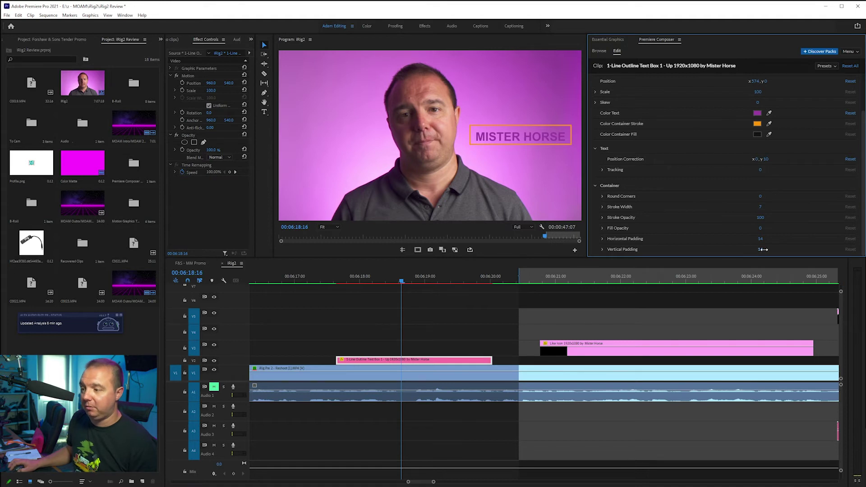
mouse_move(762, 249)
left_mouse_down()
mouse_move(775, 248)
mouse_move(751, 249)
left_mouse_up()
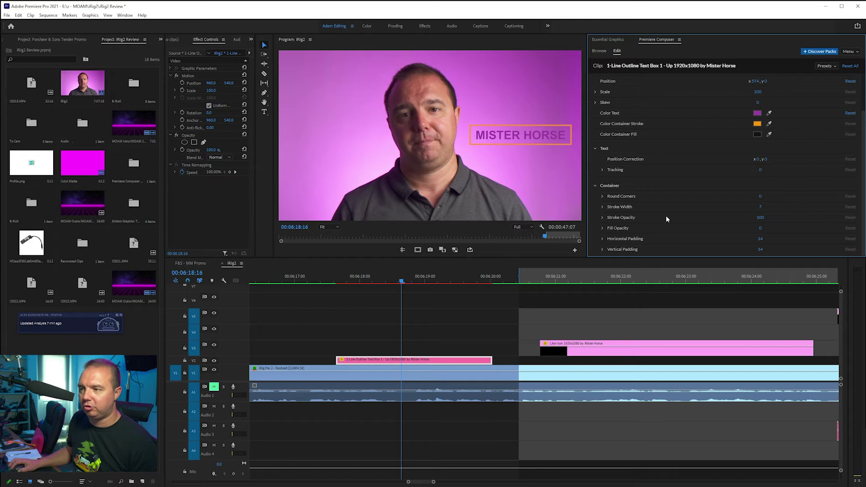
- Find the Drop Shadow effect and apply it to the 1-Line Outline Text Box 1 - Up clip
left_click(411, 361)
left_click(160, 39)
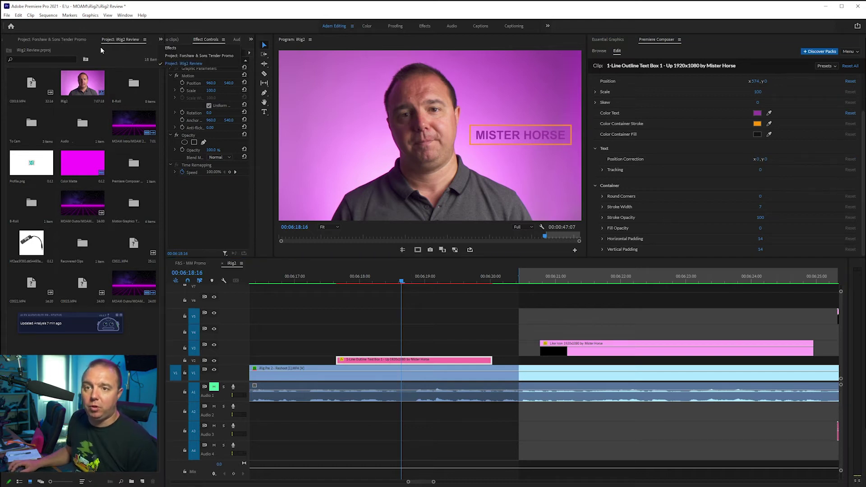
left_click(171, 48)
left_click(57, 50)
type("drop")
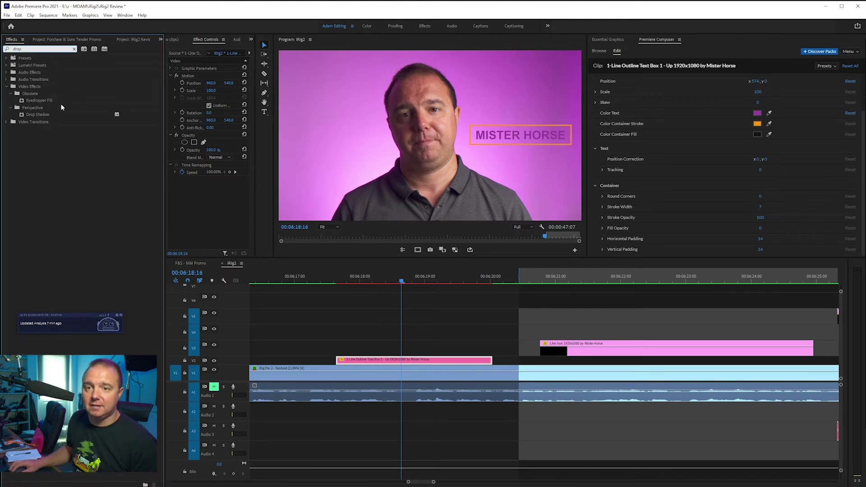
left_click_drag(63, 115, 407, 359)
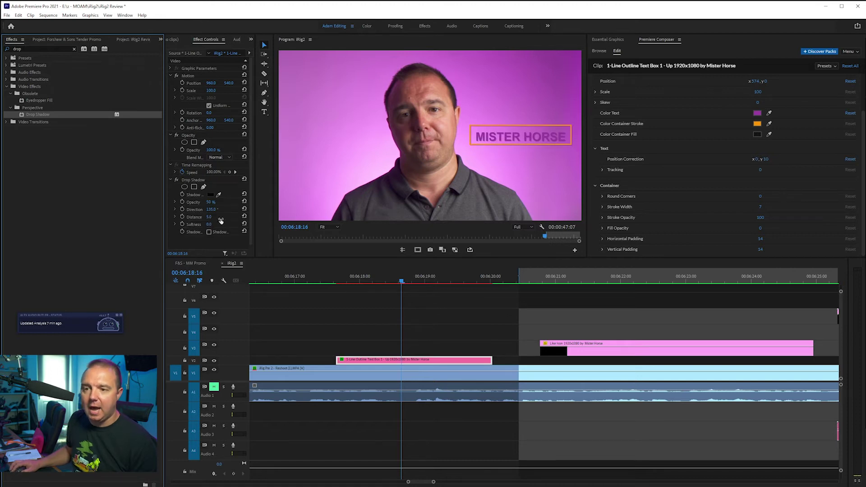
- Set the drop shadow's colour to white, its opacity to 55% and its softness to about 48
left_click_drag(210, 202, 235, 202)
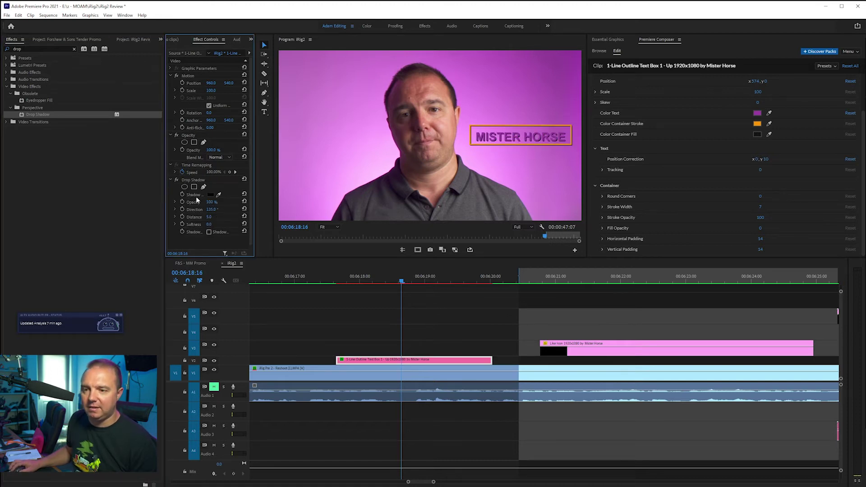
left_click(210, 195)
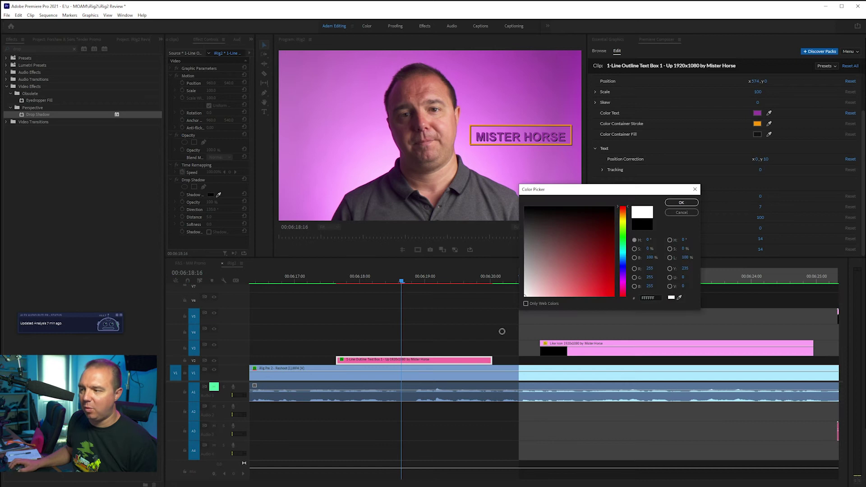
left_click(682, 203)
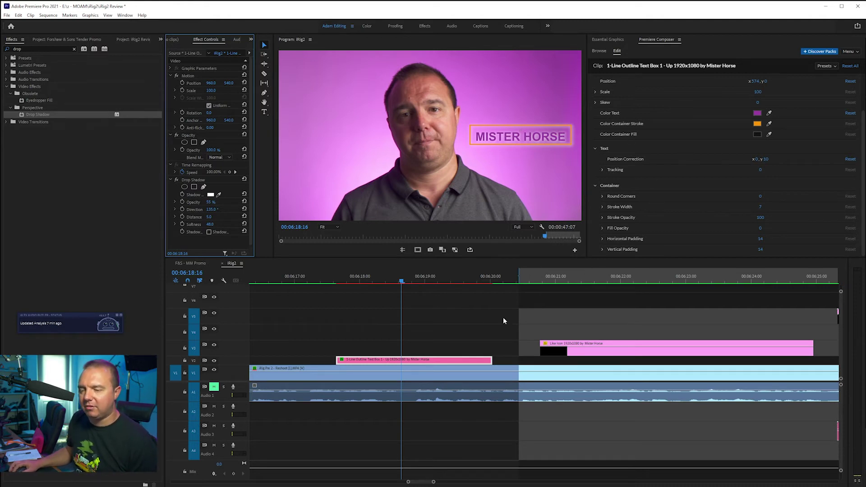
- Delete the 1-Line Outline Text Box clip from the sequence and close the unresponsive program
left_click(453, 364)
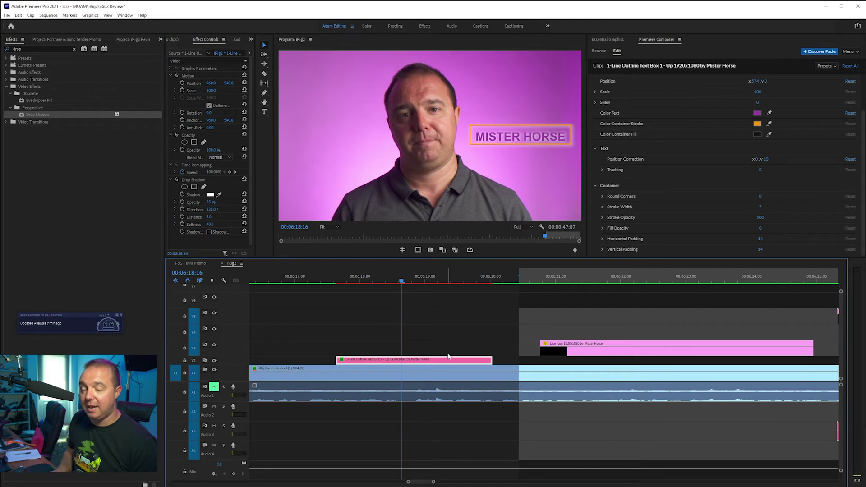
key("Delete")
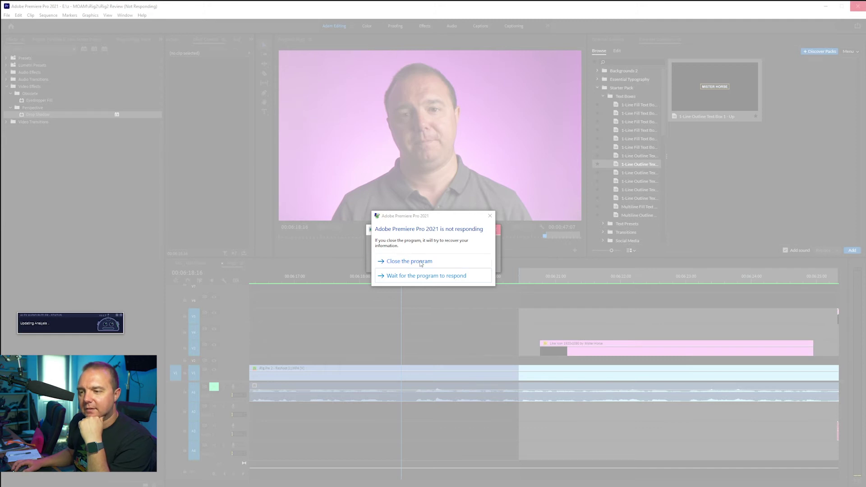
left_click(420, 264)
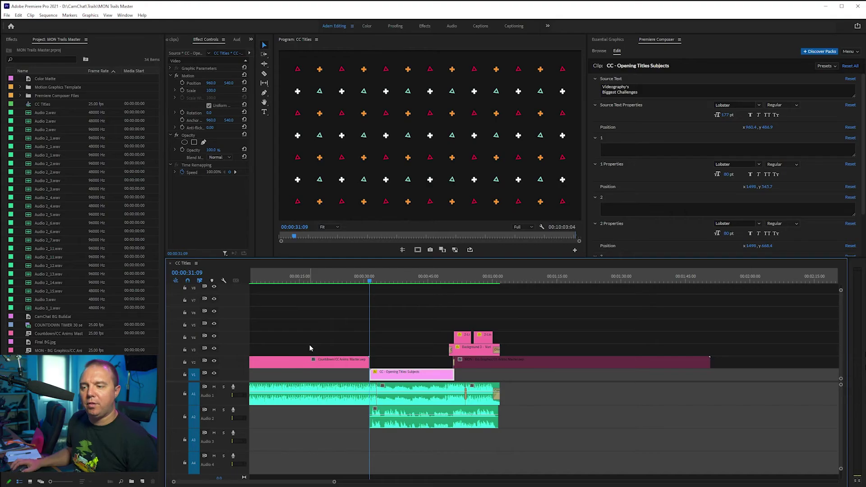
- Mute the Audio 1 and Audio 2 tracks in the CC Titles sequence
left_click(423, 352)
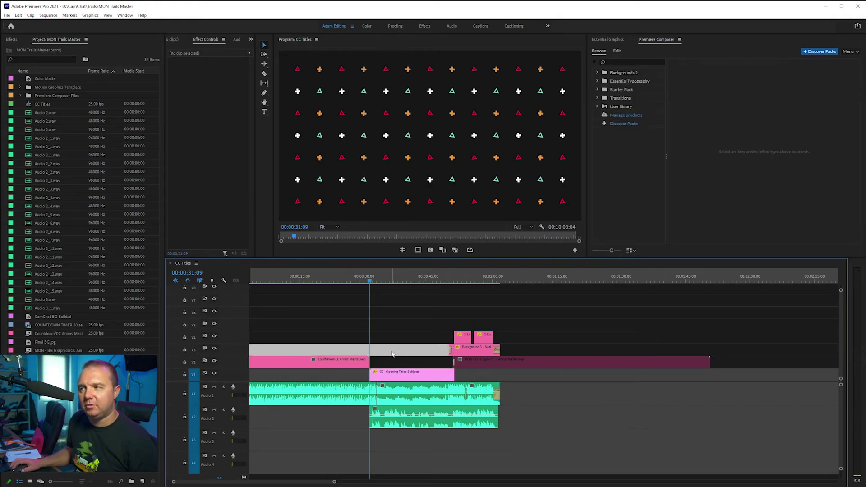
scroll(346, 349, "up", 5)
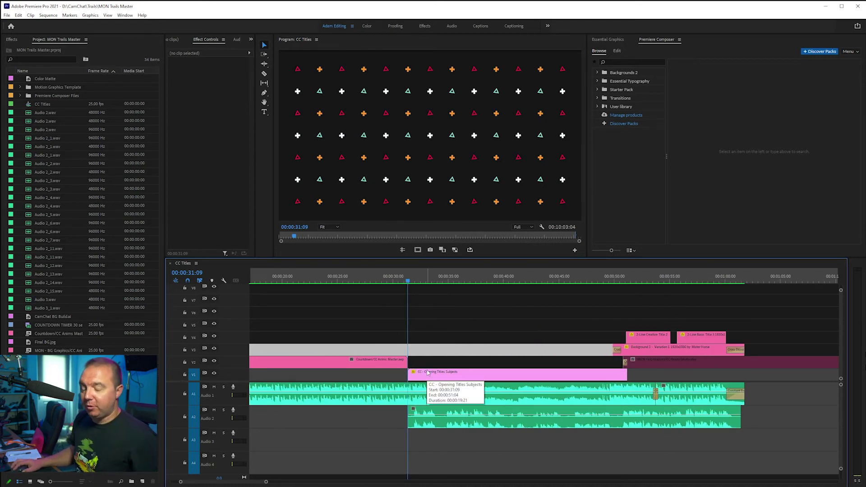
left_click(214, 387)
left_click(213, 410)
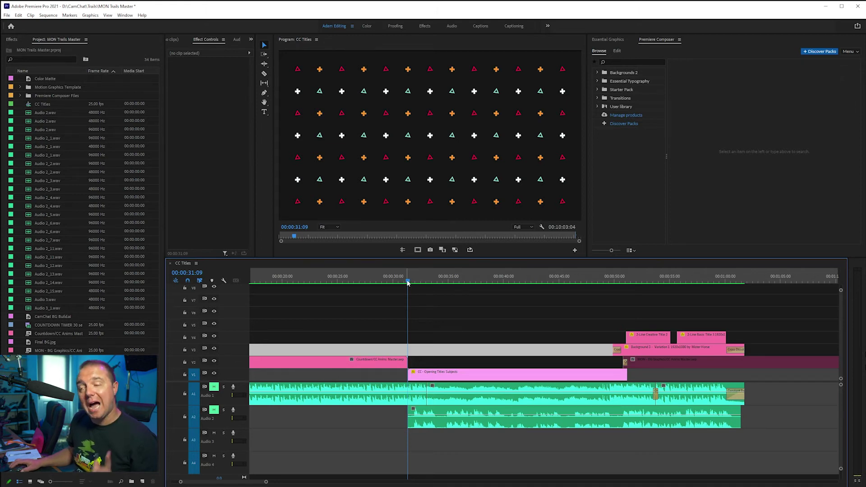
- Preview the CC - Opening Titles Subjects clip's animation through to the transition into the Background 3 clip
left_click(433, 376)
key("=")
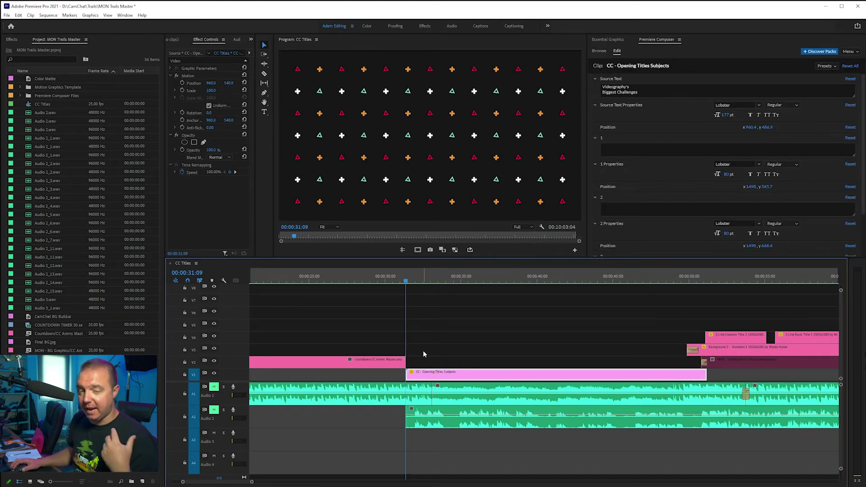
left_click_drag(407, 282, 442, 284)
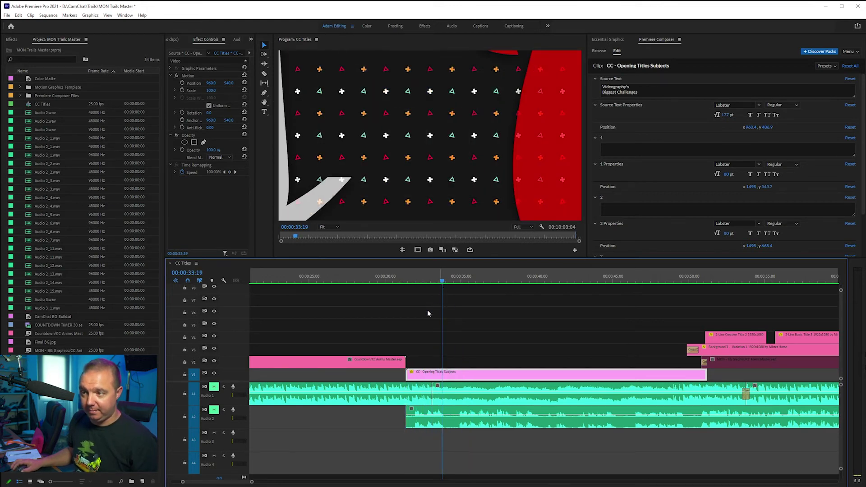
key("space")
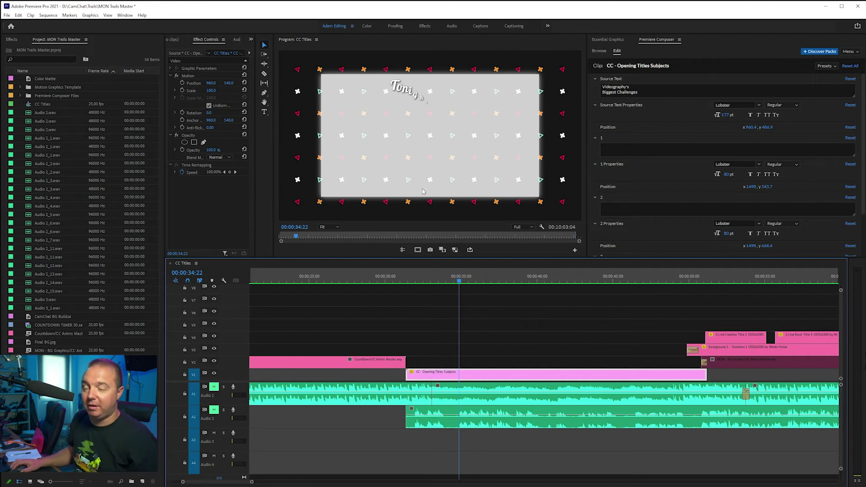
scroll(492, 277, "down", 1)
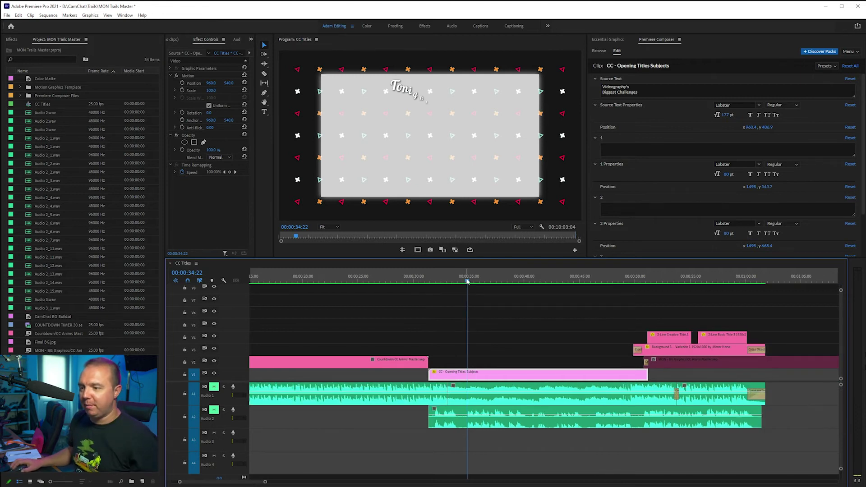
left_click_drag(467, 281, 635, 295)
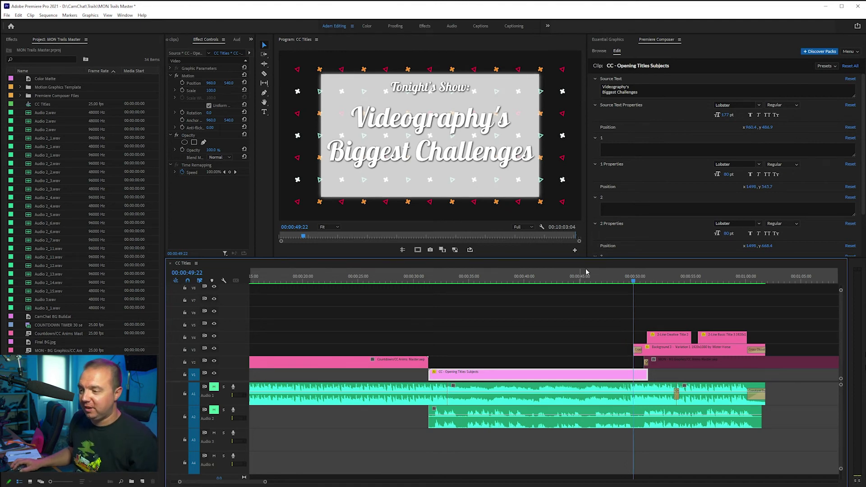
key("equal")
scroll(556, 355, "down", 1)
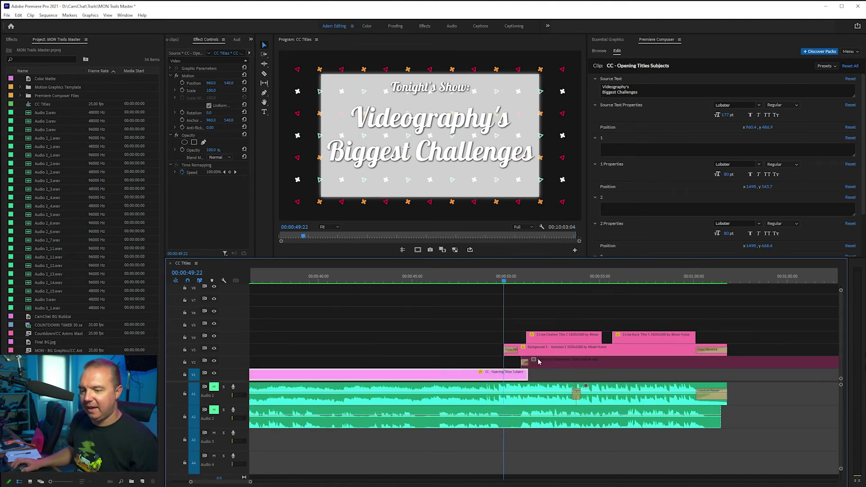
key("space")
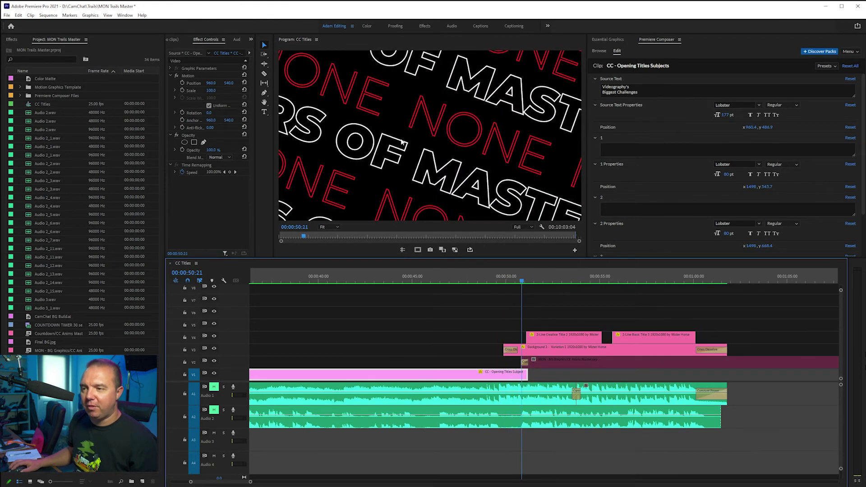
- Examine the Typography templates in Backgrounds 2 and the Background 3 - Variation 1 clip's editable text and colour properties
left_click(561, 355)
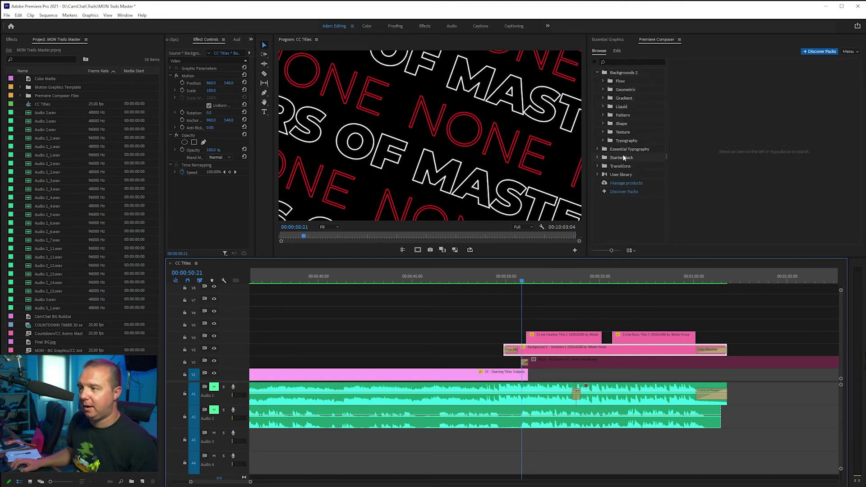
left_click(621, 142)
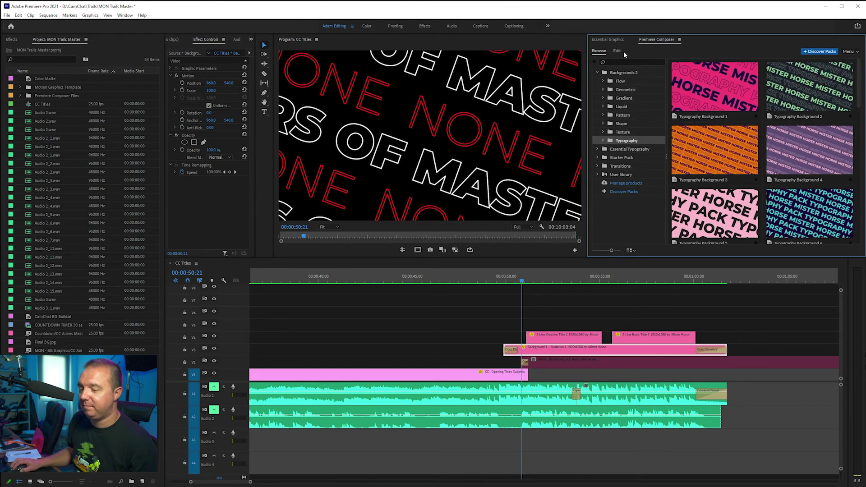
left_click(523, 356)
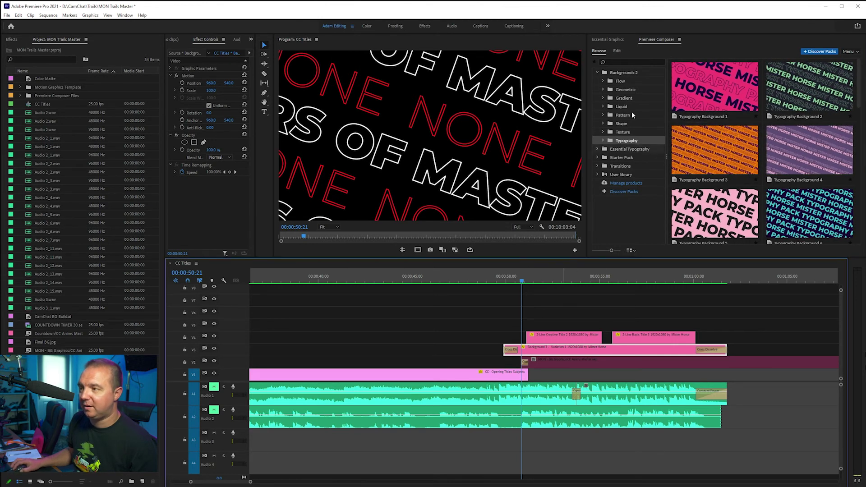
left_click(618, 51)
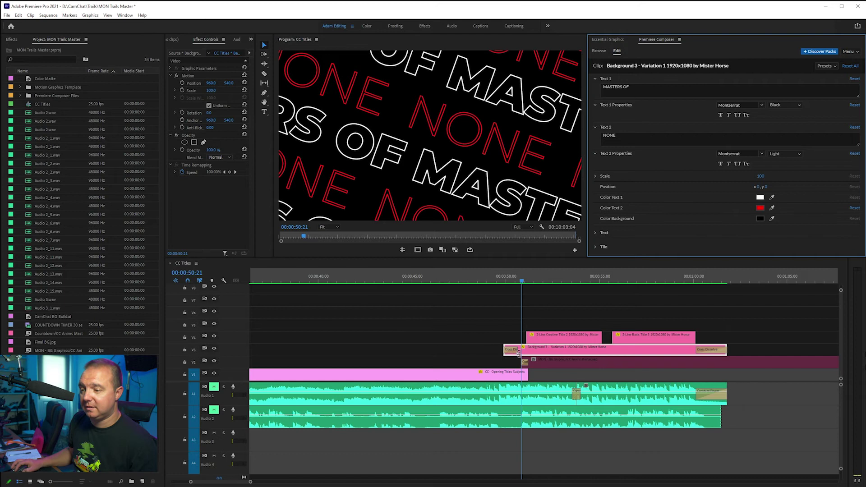
- Examine the 2-Line Creative Title 2 clip's properties and the 2-Line Title text templates in Essential Typography
left_click_drag(526, 285, 551, 280)
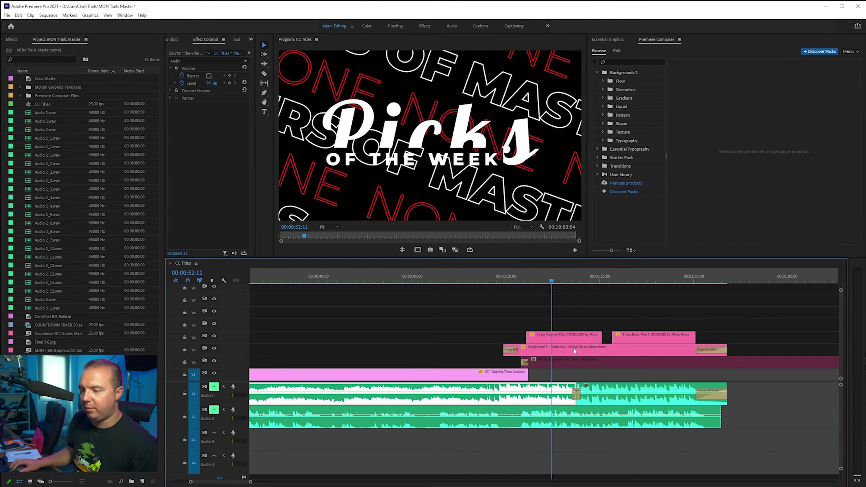
left_click(566, 335)
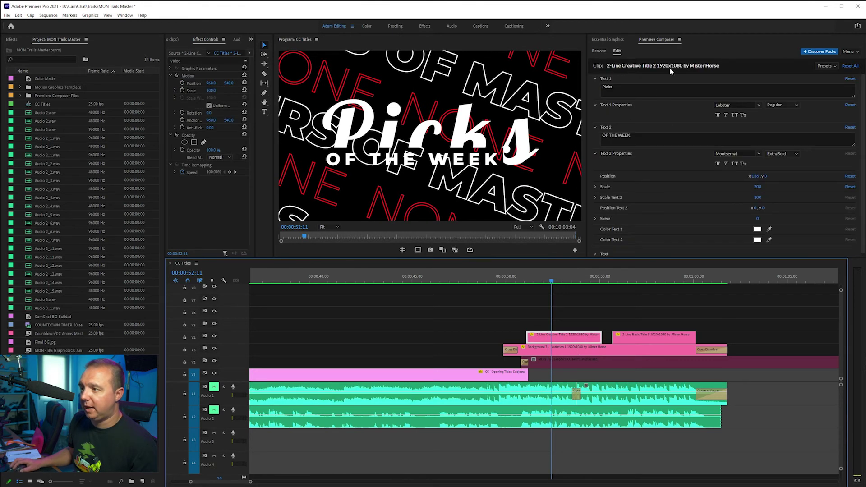
left_click(599, 50)
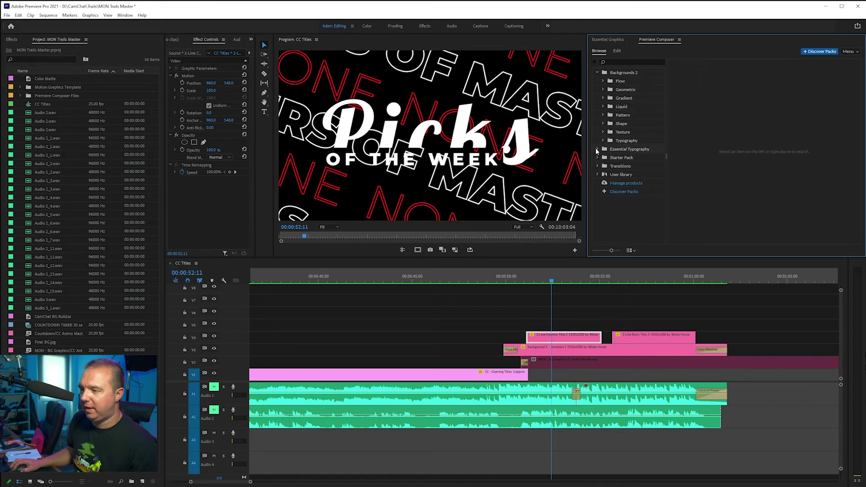
left_click(597, 149)
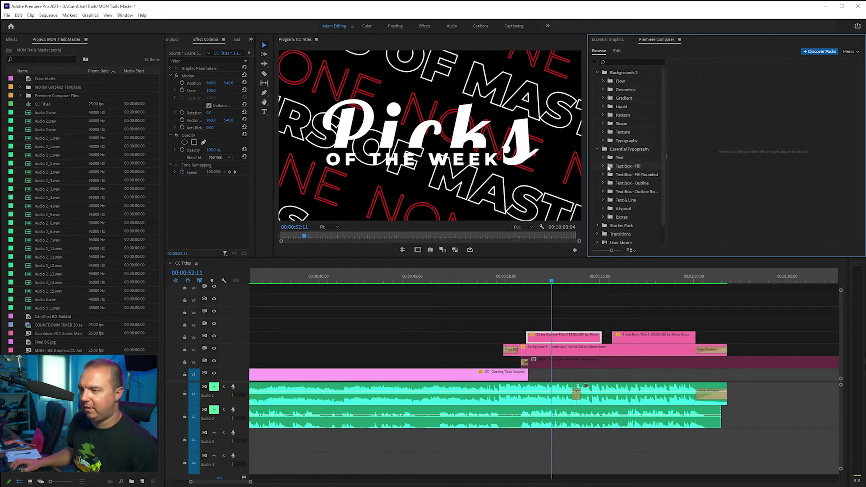
left_click(604, 158)
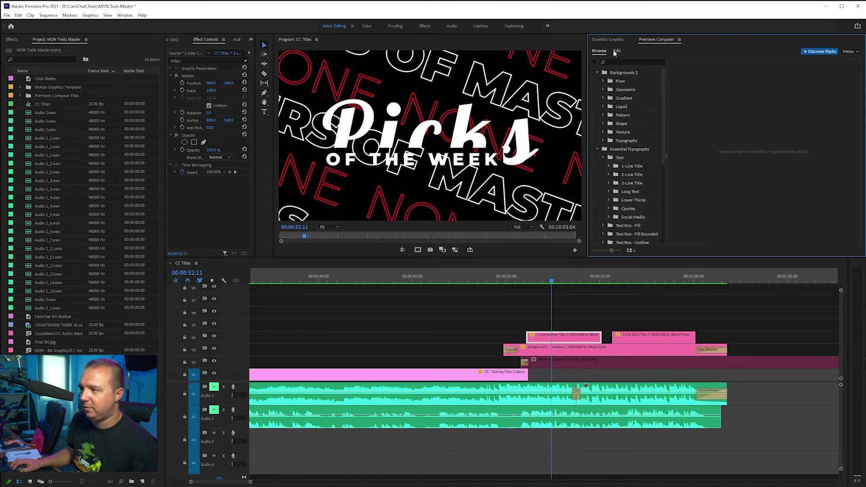
left_click(616, 51)
left_click(598, 51)
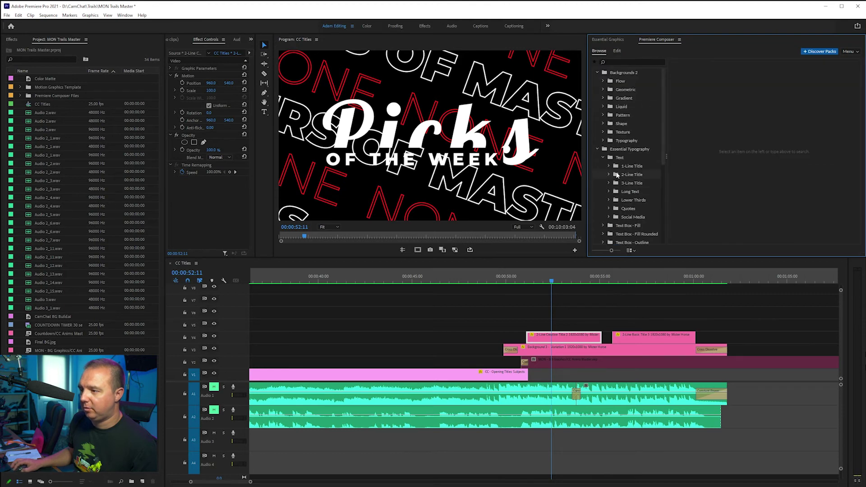
left_click(609, 175)
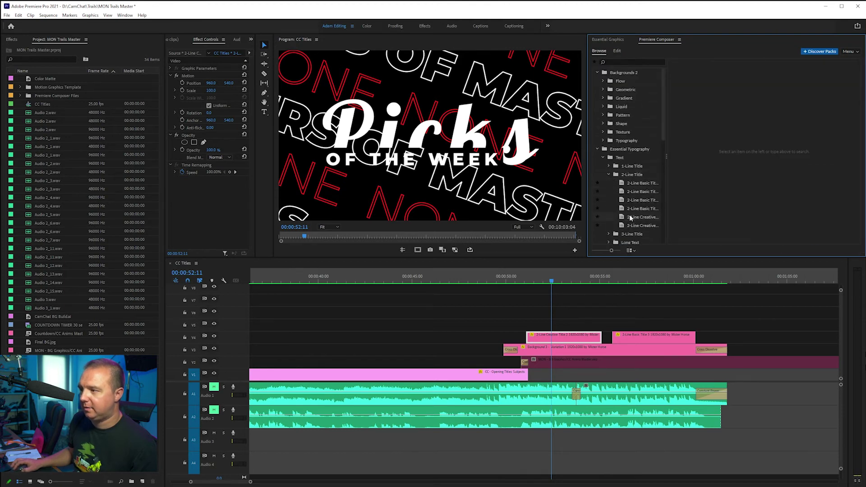
left_click(630, 217)
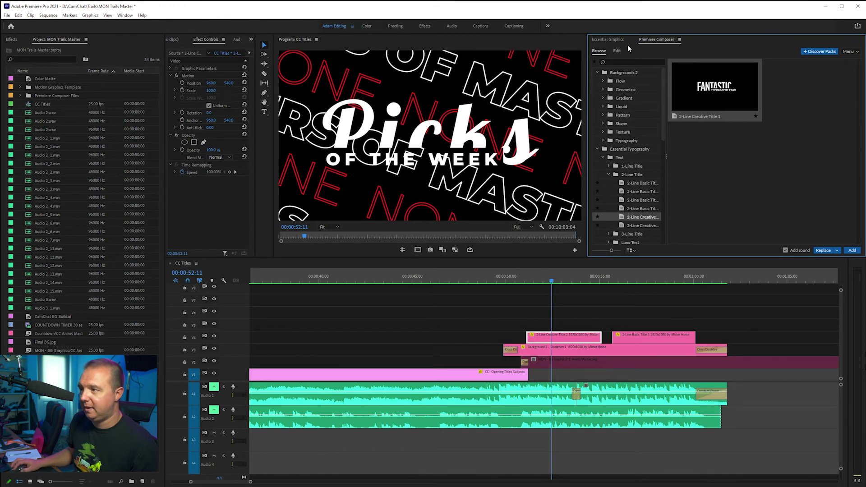
left_click(617, 51)
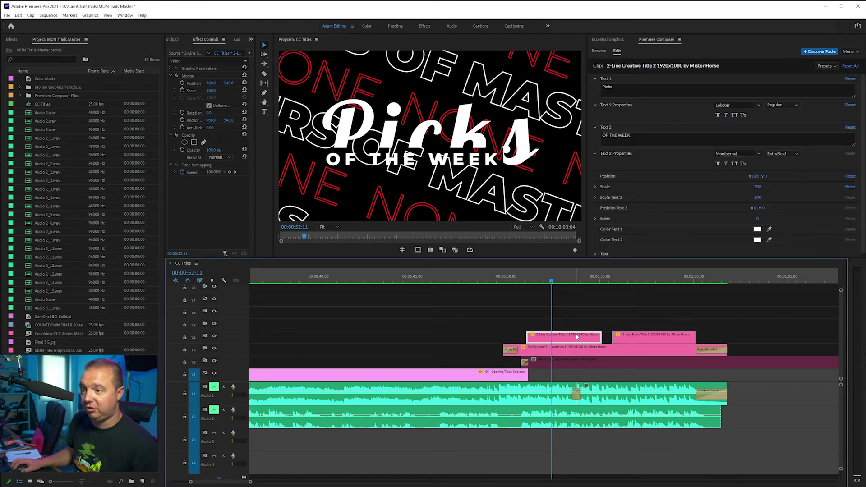
- Examine the 2-Line Basic Title 3 clip's properties and the 2-Line Title templates under Text Box - Fill
left_click_drag(551, 284, 648, 302)
left_click(649, 334)
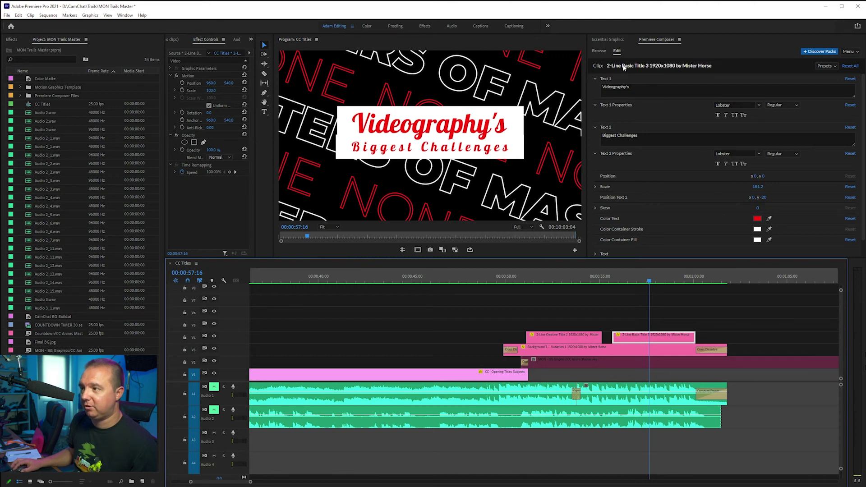
left_click(599, 51)
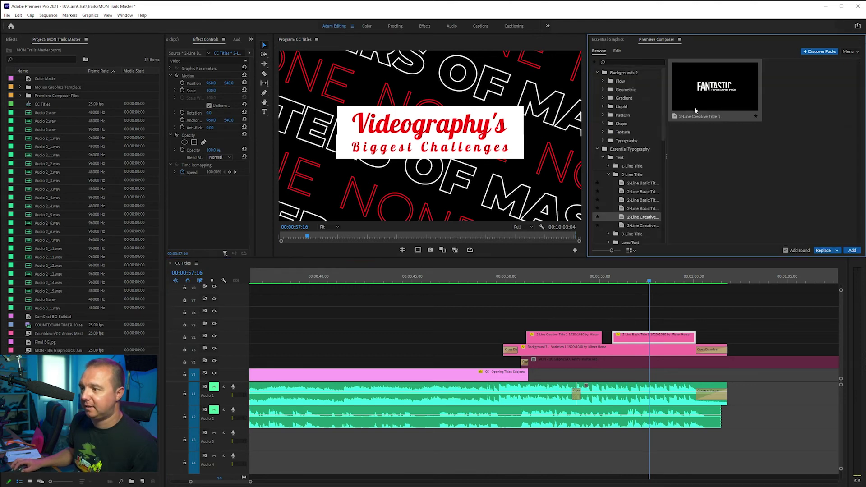
left_click(643, 191)
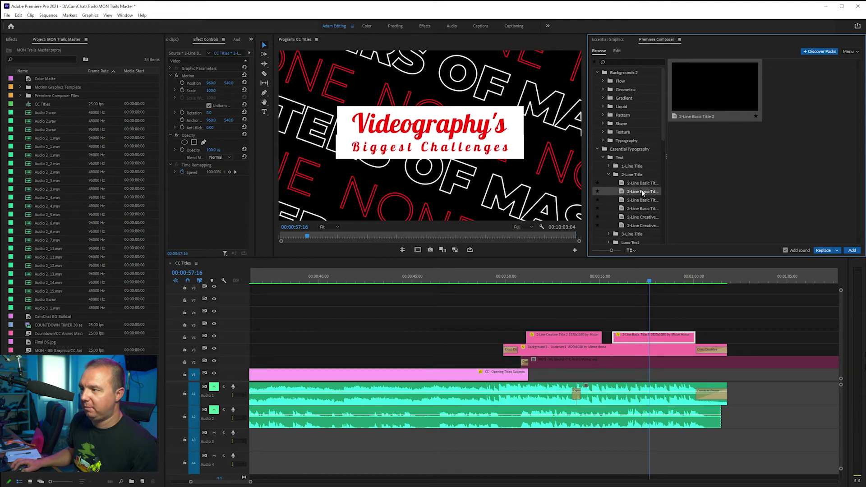
left_click(603, 157)
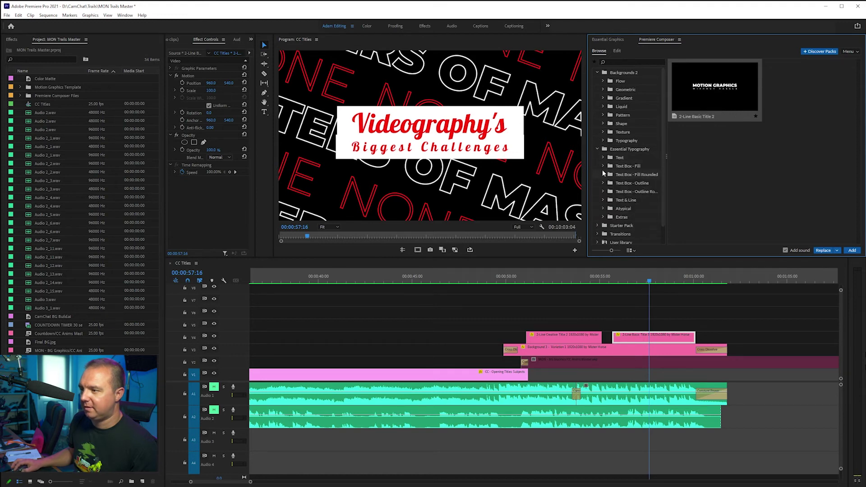
left_click(604, 166)
left_click(634, 181)
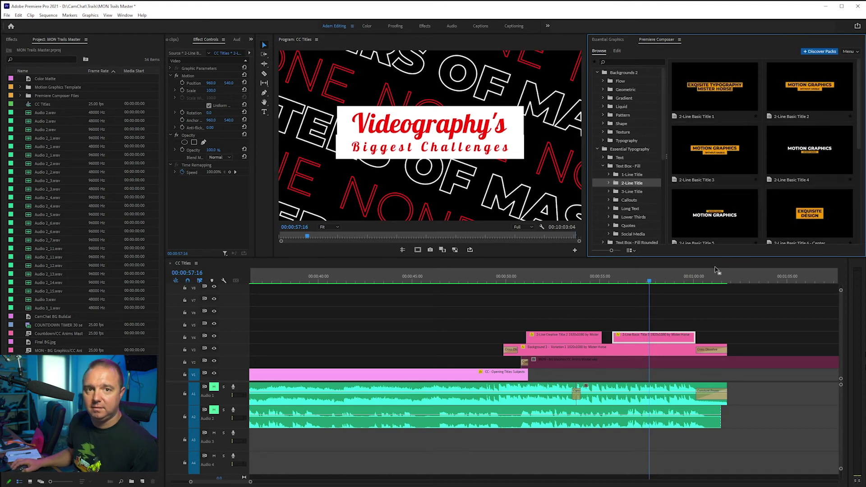
- Unmute the Audio 1 and Audio 2 tracks and play the sequence from 00:00:50:04 through the end of the Background 3 clip
left_click(510, 276)
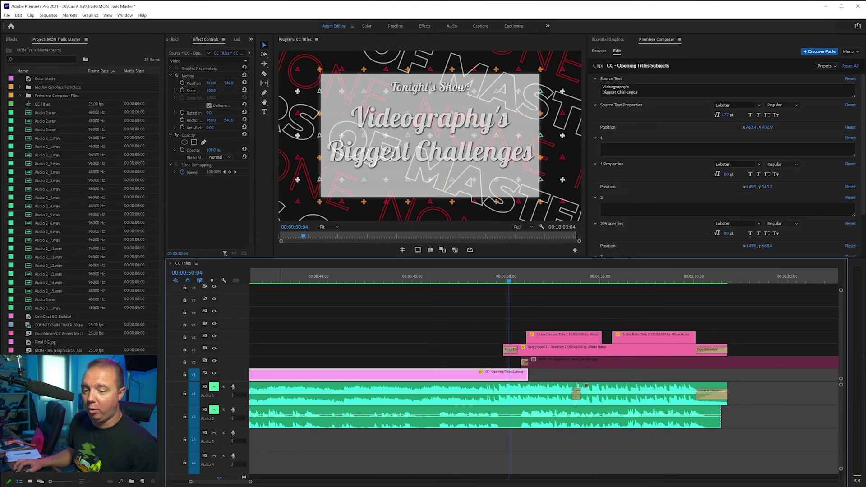
left_click(215, 409)
left_click(214, 386)
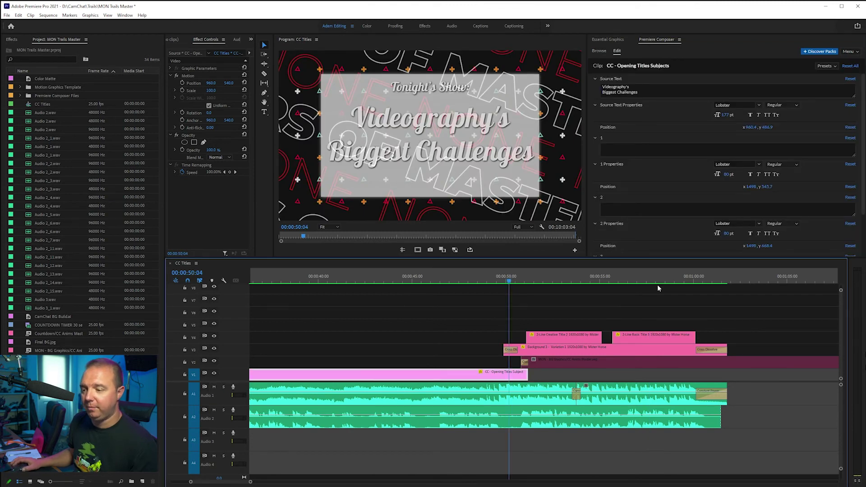
key("space")
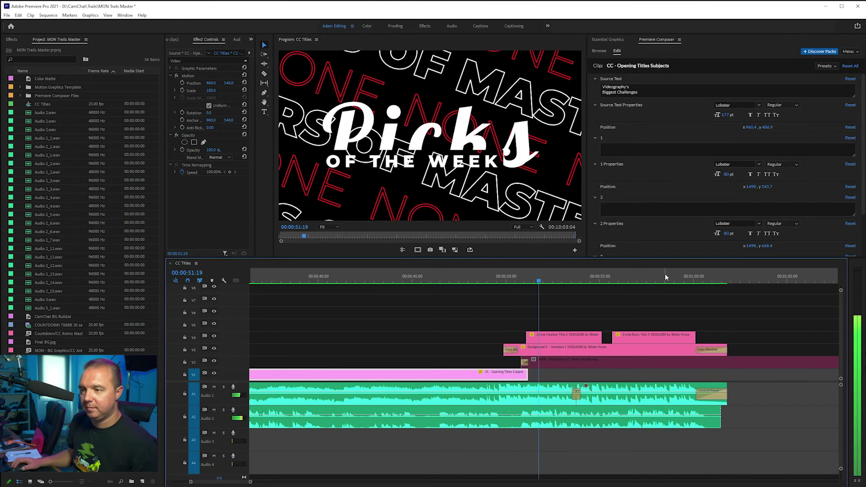
scroll(582, 383, "down", 1)
scroll(581, 384, "down", 3)
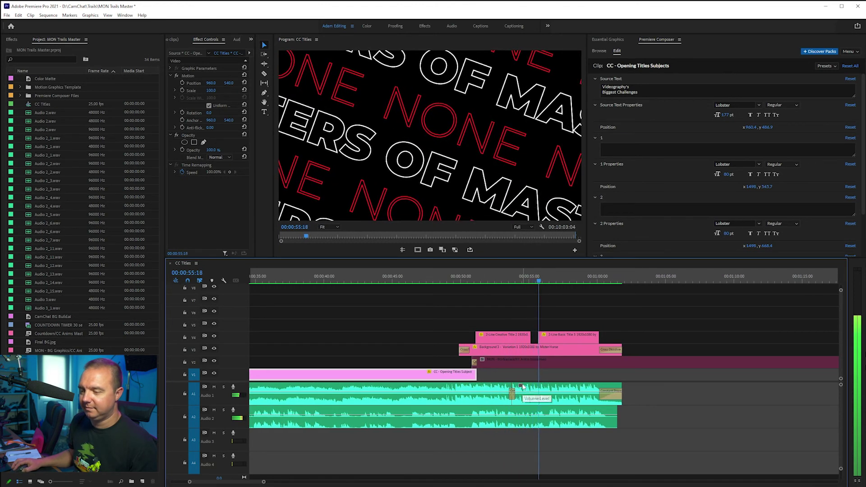
scroll(523, 387, "down", 1)
scroll(522, 389, "down", 4)
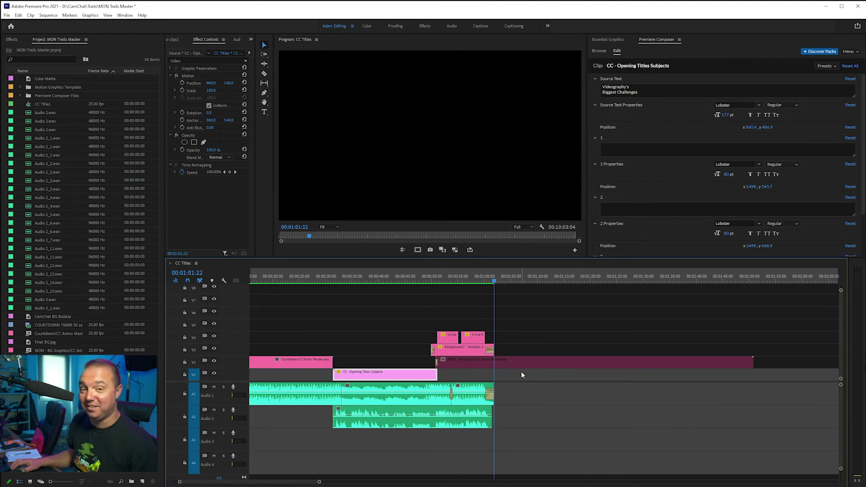
- Examine the closing title section, viewing the Next Week frame at 00:09:56:24 and the Color Matte clip
scroll(521, 372, "right", 15)
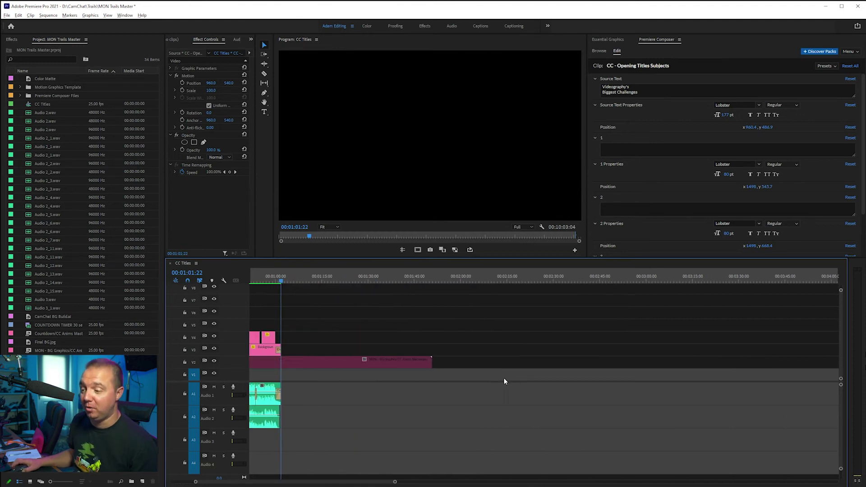
scroll(401, 349, "up", 6)
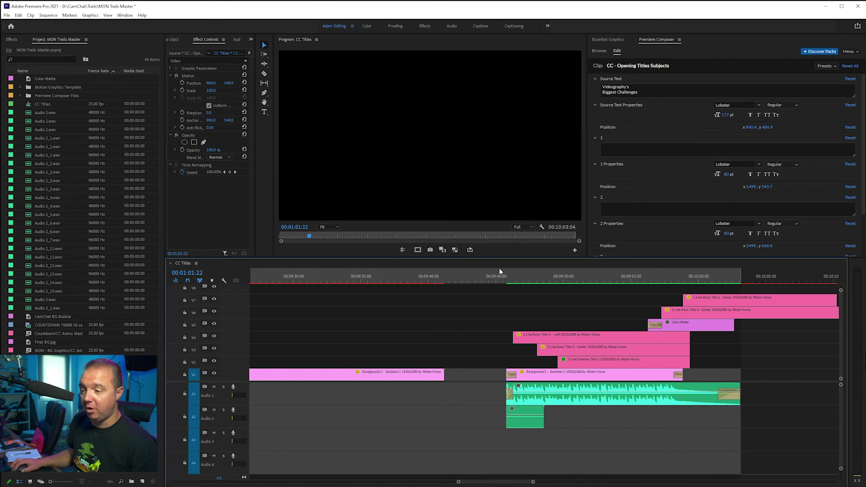
left_click(509, 280)
scroll(532, 331, "up", 2)
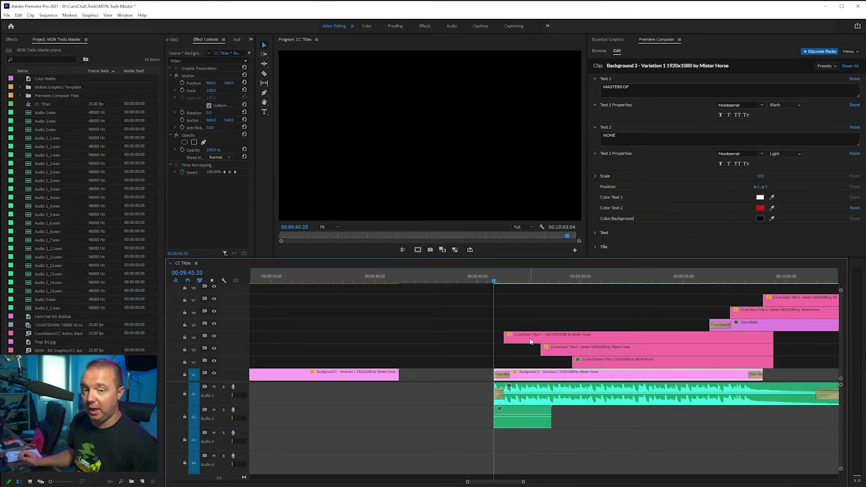
scroll(526, 343, "right", 3)
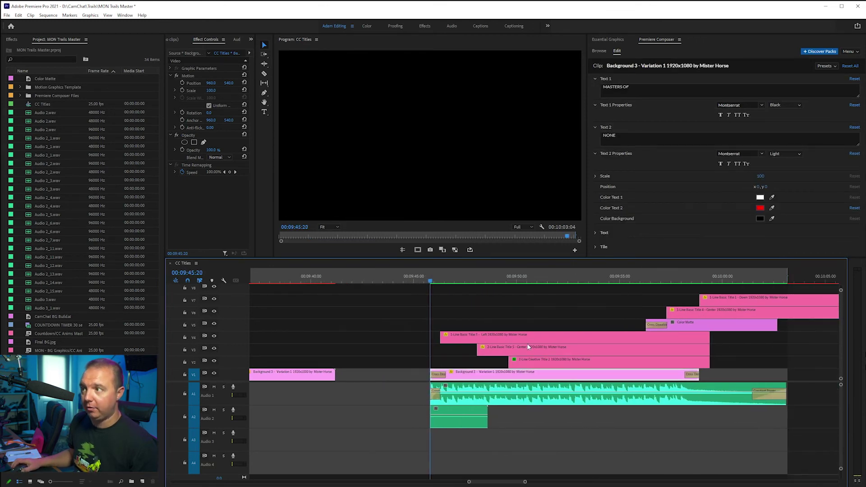
scroll(526, 349, "right", 1)
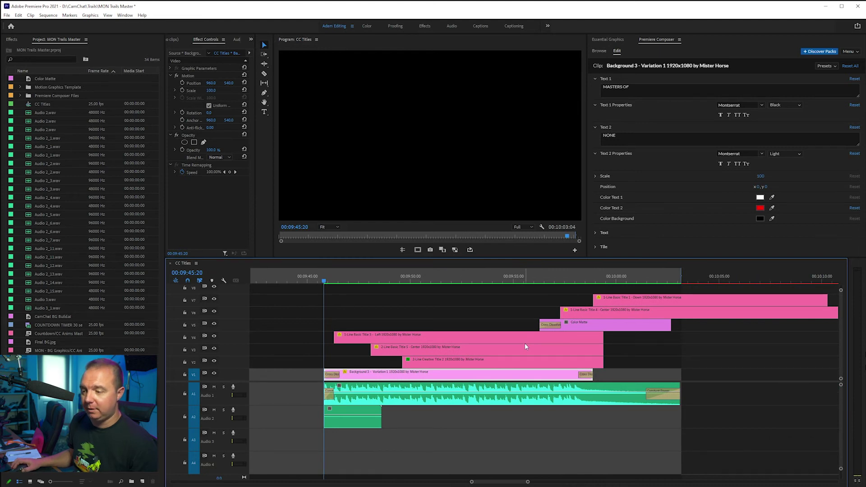
left_click(553, 279)
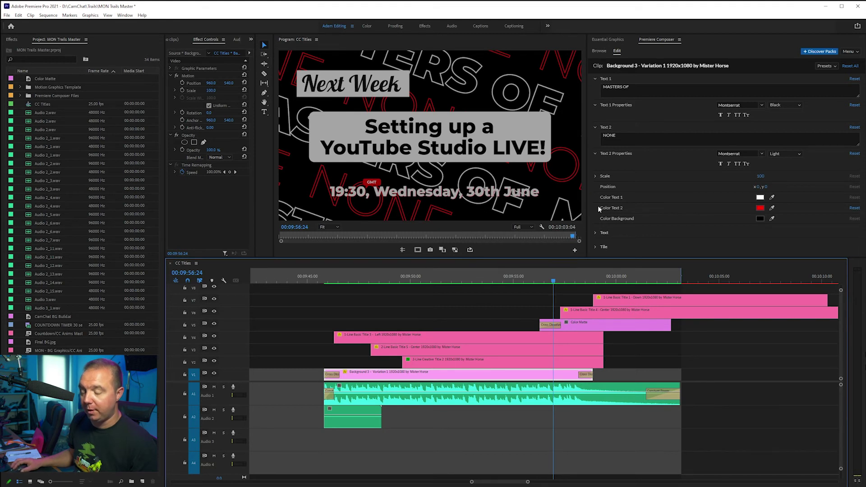
left_click(582, 326)
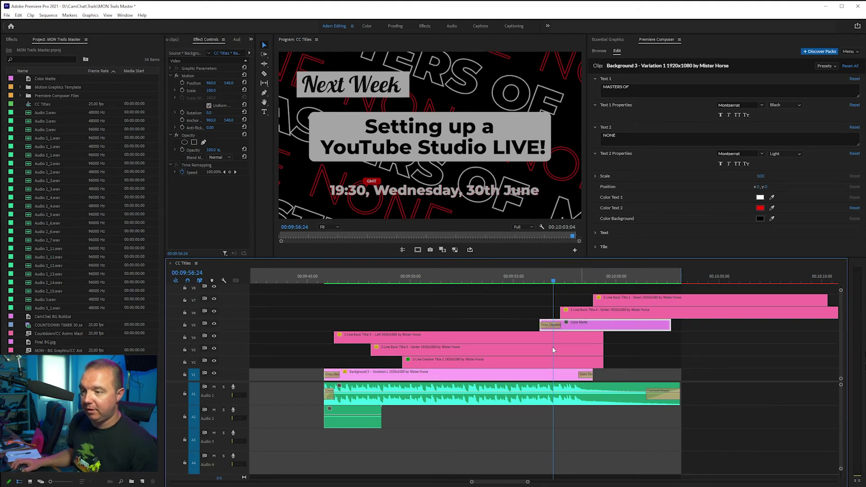
- Delete the separate Background 3 - Variation 1 clip that sits before the closing titles on V1
scroll(522, 357, "down", 2)
scroll(519, 354, "down", 3)
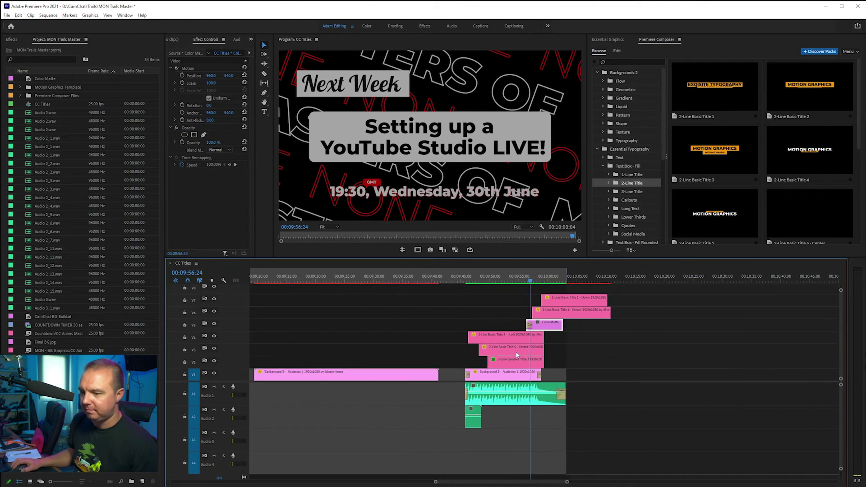
left_click(378, 392)
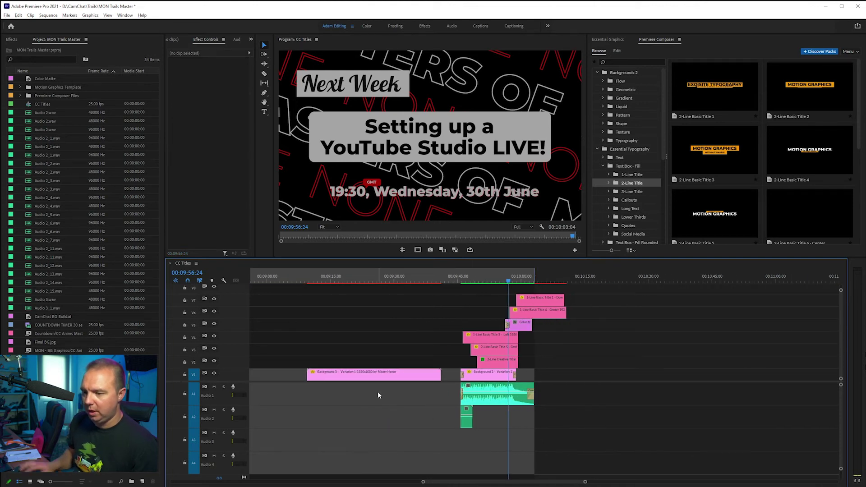
left_click(333, 375)
key("Delete")
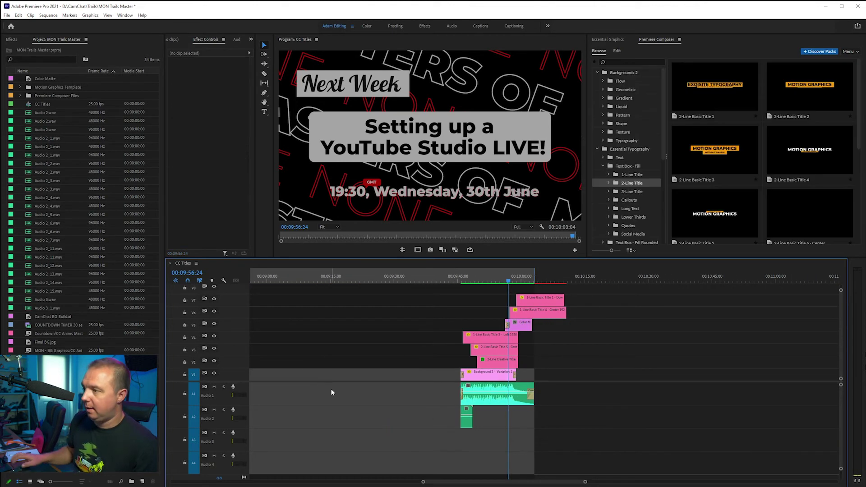
- Add the 1-Line Basic Title 4 - Left template from Text Box - Fill to V1 at about 00:09:21:06
left_click(625, 175)
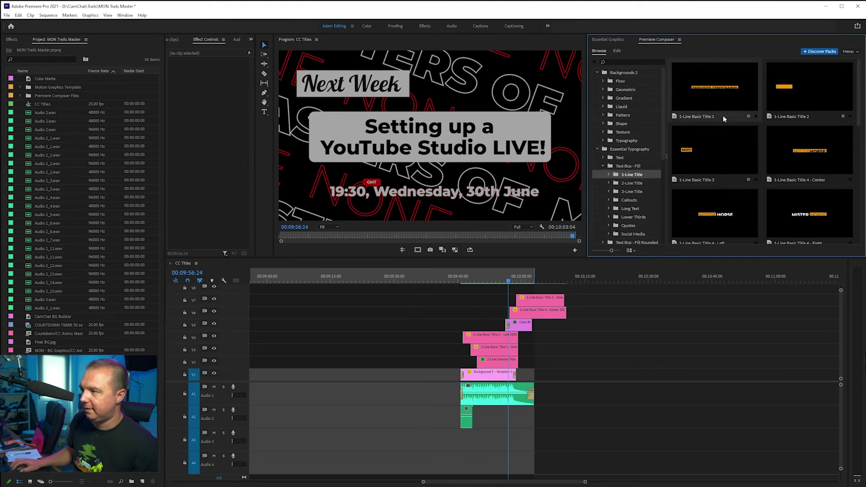
left_click_drag(710, 213, 360, 376)
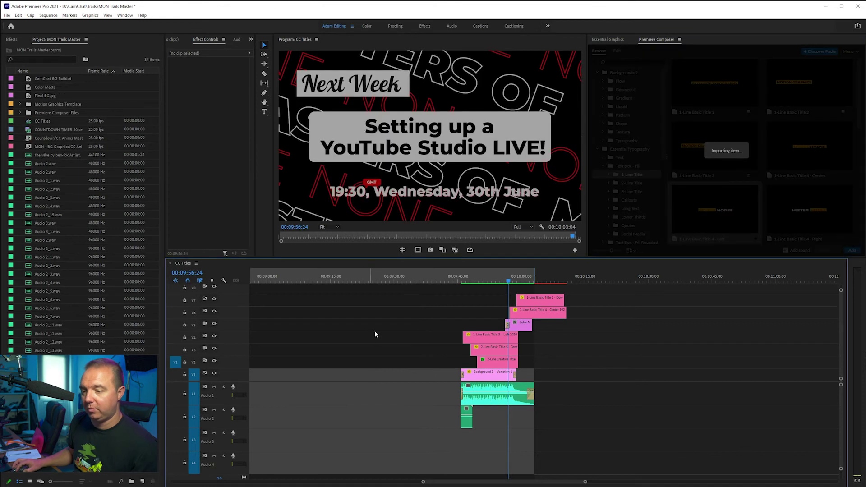
scroll(348, 341, "up", 4)
scroll(349, 339, "up", 1)
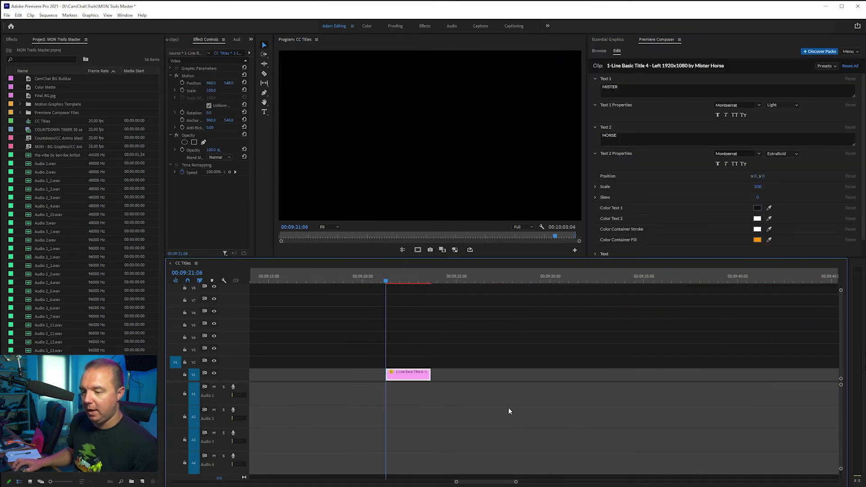
- Shorten the 1-Line Basic Title 4 - Left clip to about 1.2 seconds and play its animation
left_click_drag(435, 378, 391, 388)
scroll(361, 393, "up", 2)
scroll(356, 392, "up", 1)
key("space")
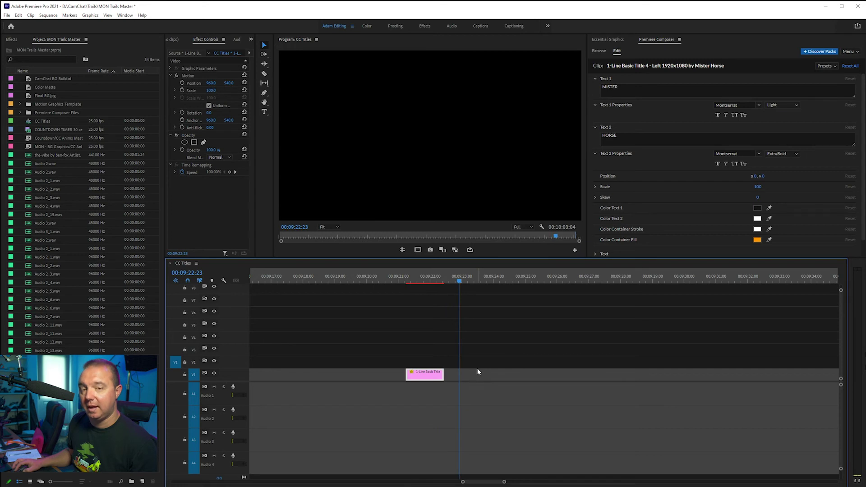
- Extend the 1-Line Basic Title 4 - Left clip to about 3.2 seconds and replay it from its start
left_click_drag(444, 378, 509, 377)
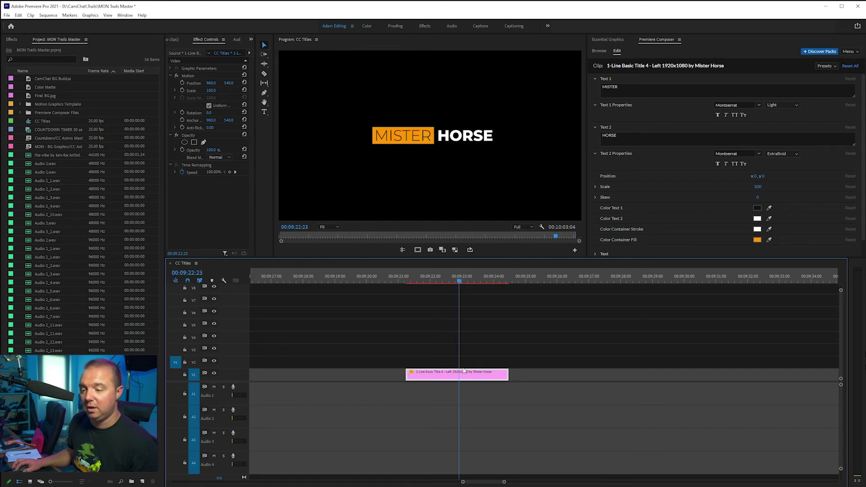
left_click(406, 280)
key("space")
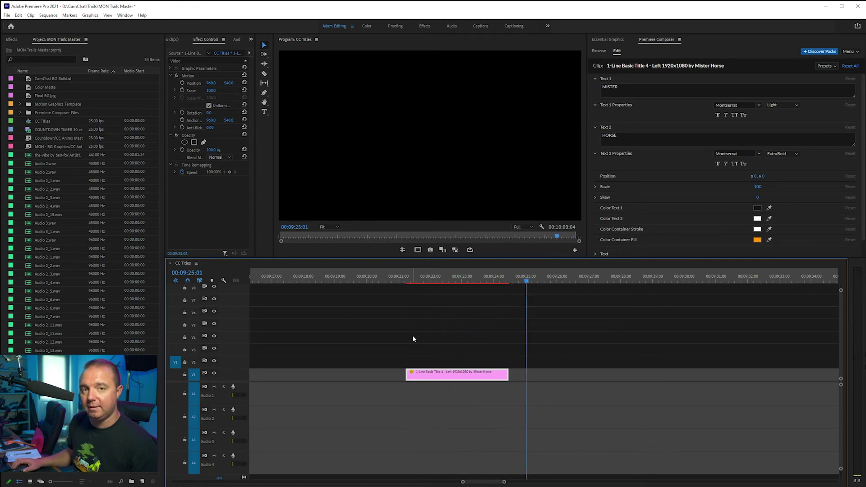
- Extend the 1-Line Basic Title 4 - Left clip to about 6.4 seconds and play it through to its end
left_click_drag(511, 375, 610, 375)
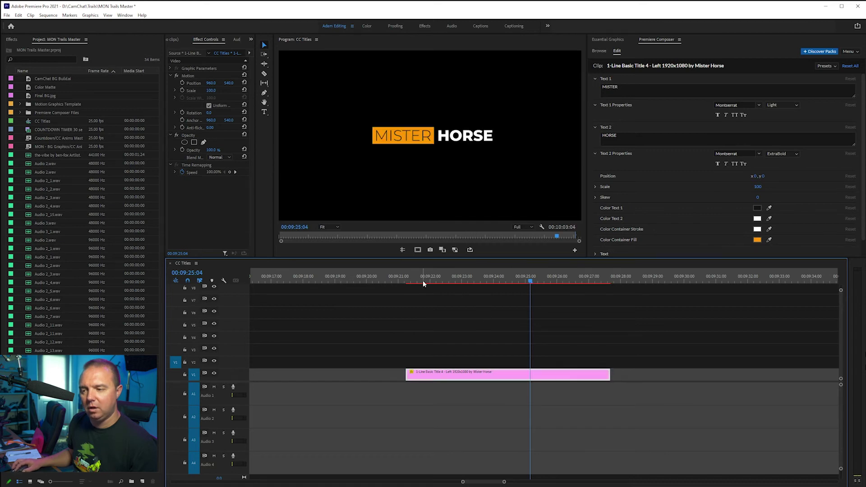
left_click(508, 281)
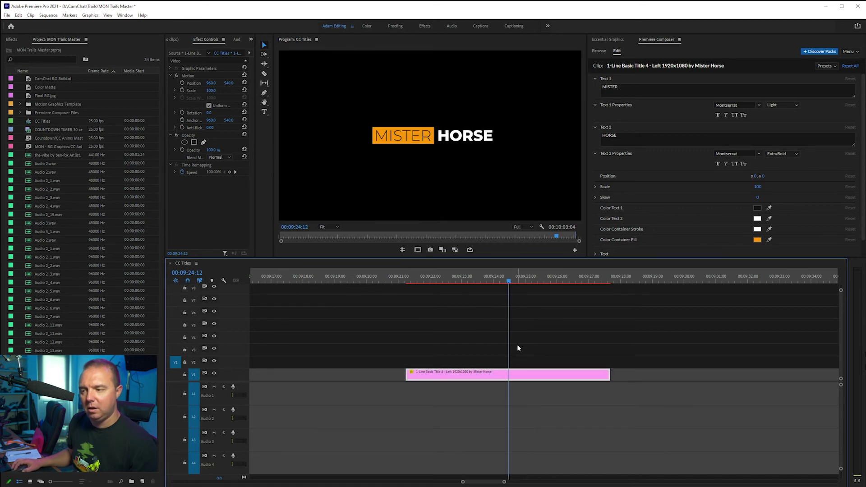
key("space")
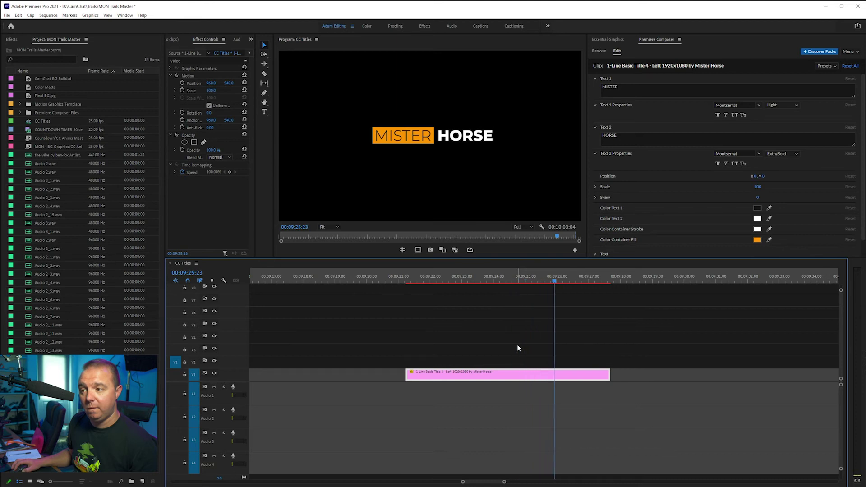
key("space")
- Examine how the Color Matte on V5 covers the background between the Next Week titles and the Thanks for watching title
key("minus")
key("minus")
key("minus")
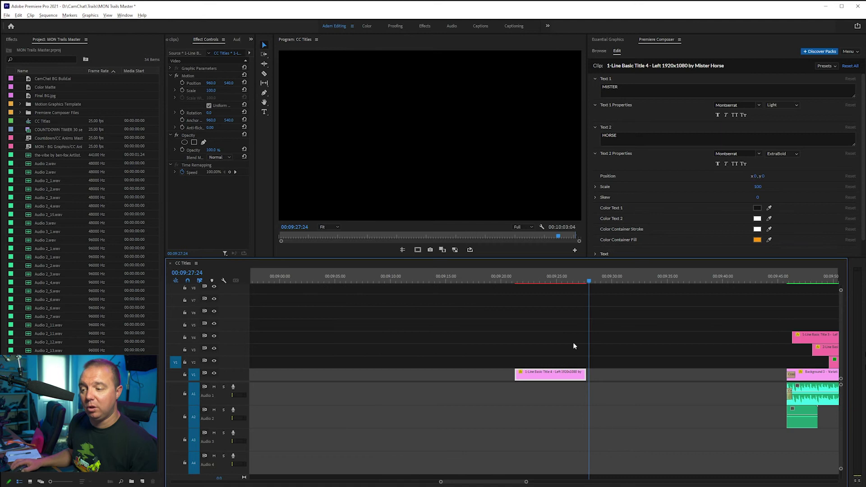
key("minus")
key("minus")
key("minus")
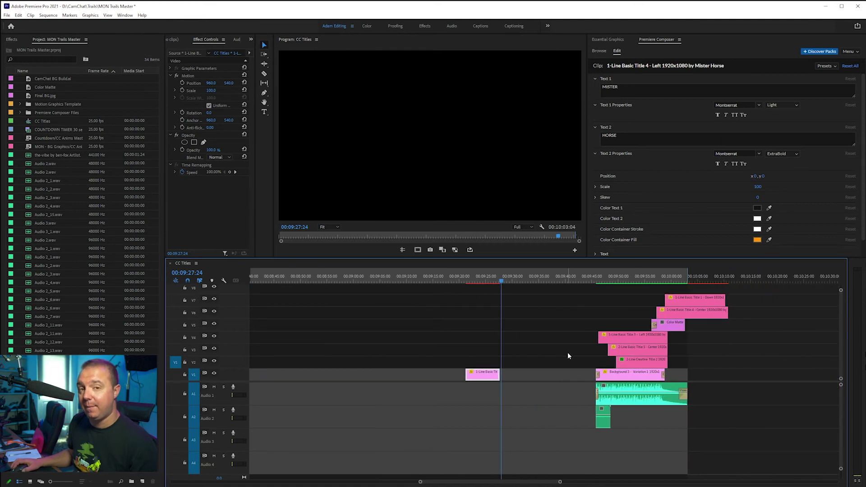
scroll(704, 387, "up", 3)
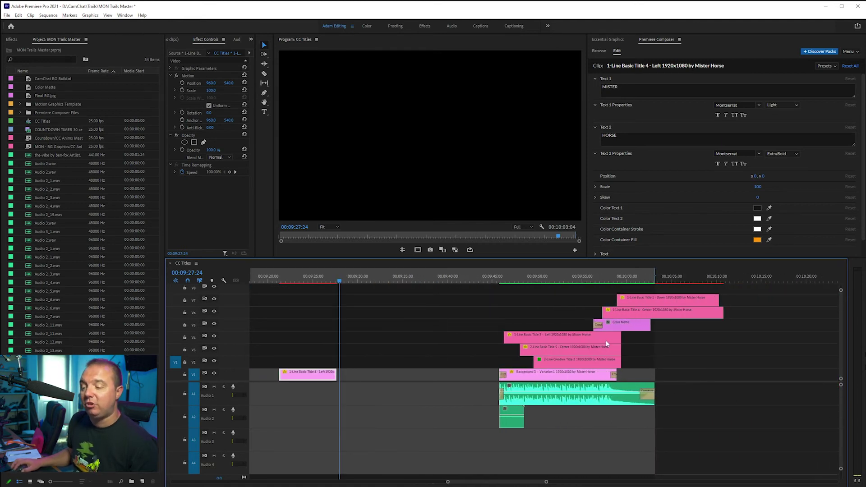
left_click(590, 286)
scroll(595, 343, "up", 2)
left_click(619, 322)
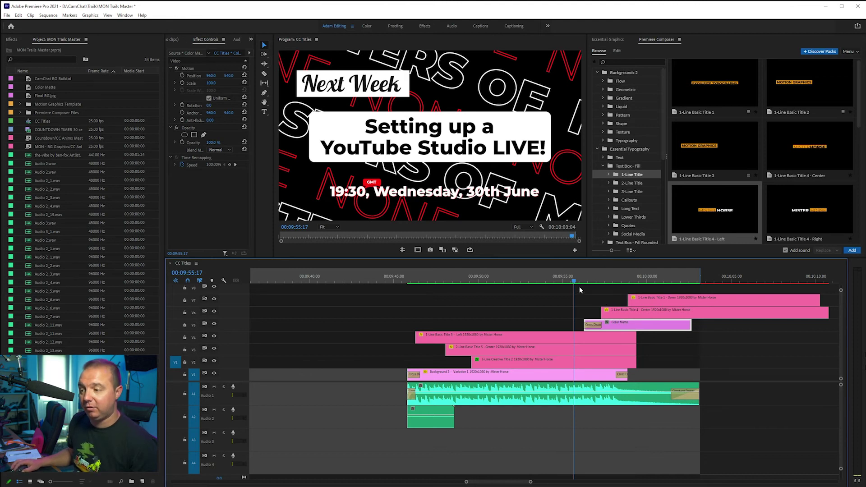
left_click_drag(574, 284, 628, 283)
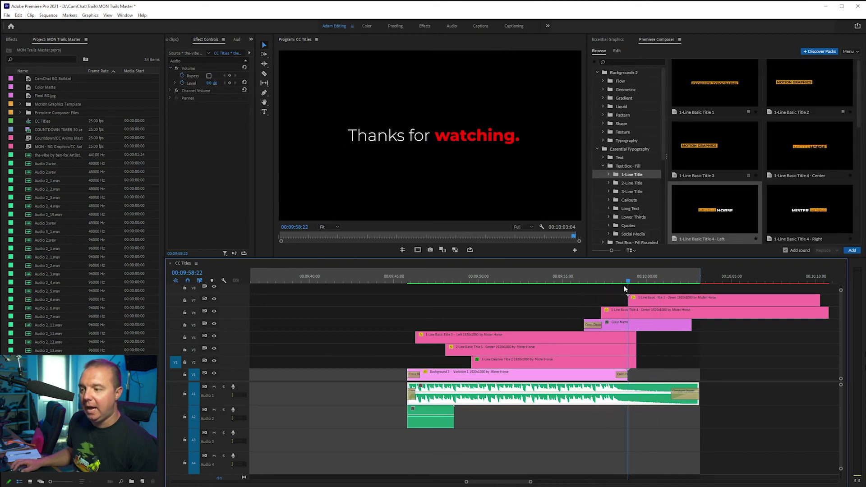
left_click(612, 328)
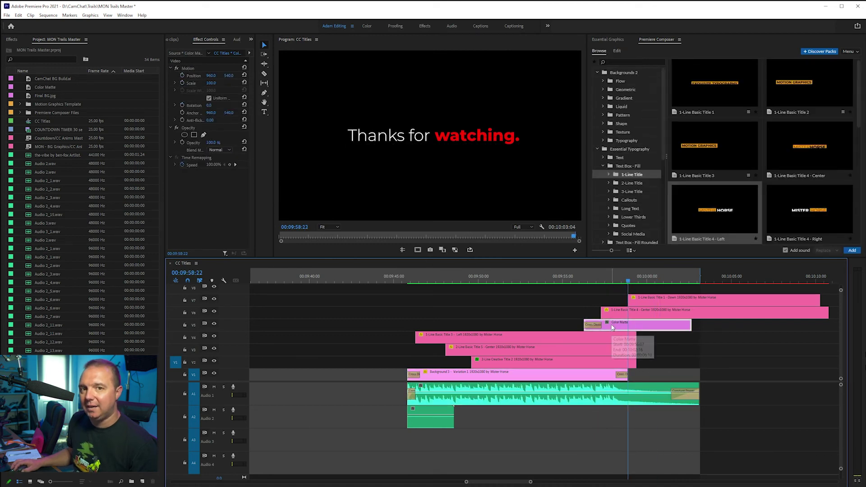
left_click_drag(626, 277, 511, 282)
- Shorten the 1-Line Basic Title 4 - Left clip to end at 00:09:23:00 and add a cross dissolve at its end
key("minus")
key("minus")
key("minus")
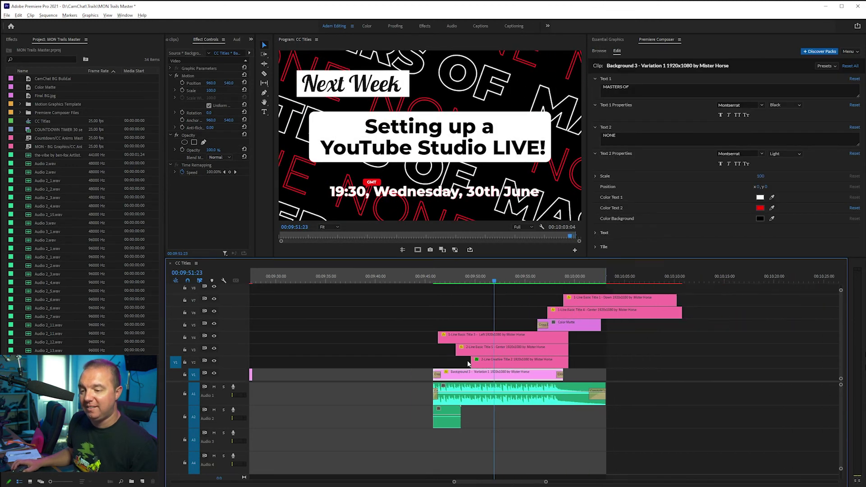
left_click(304, 286)
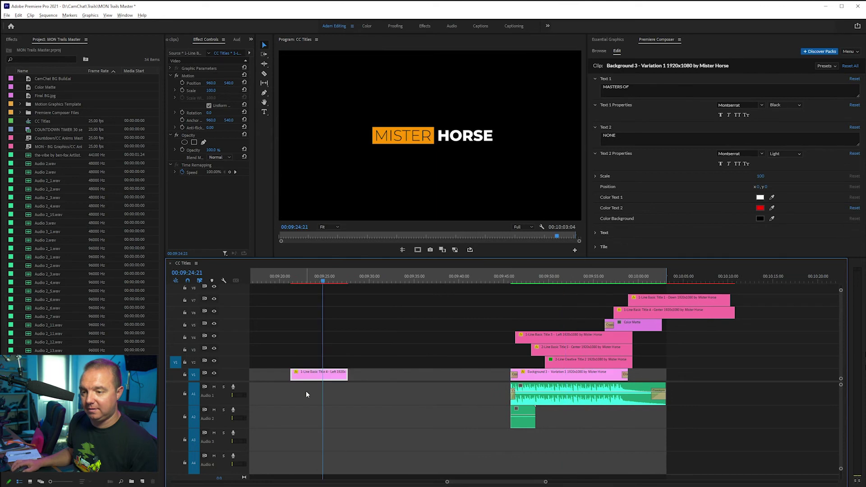
key("equal")
key("equal")
left_click_drag(394, 374, 293, 408)
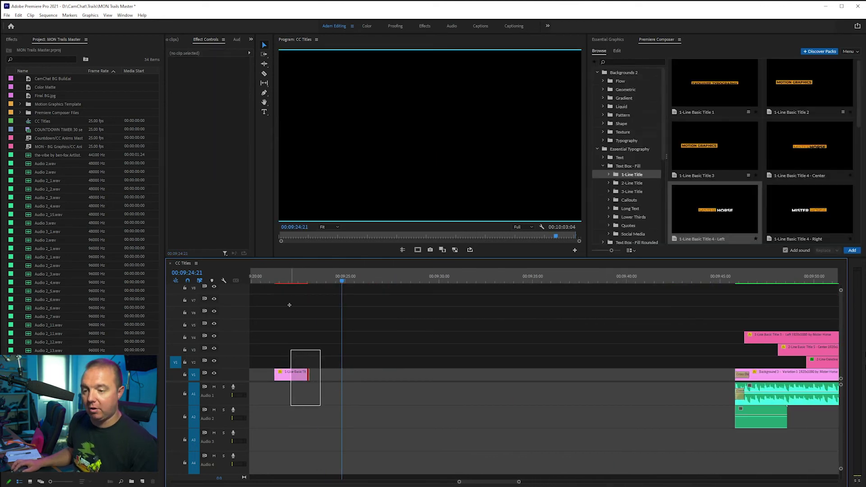
left_click_drag(296, 286, 294, 284)
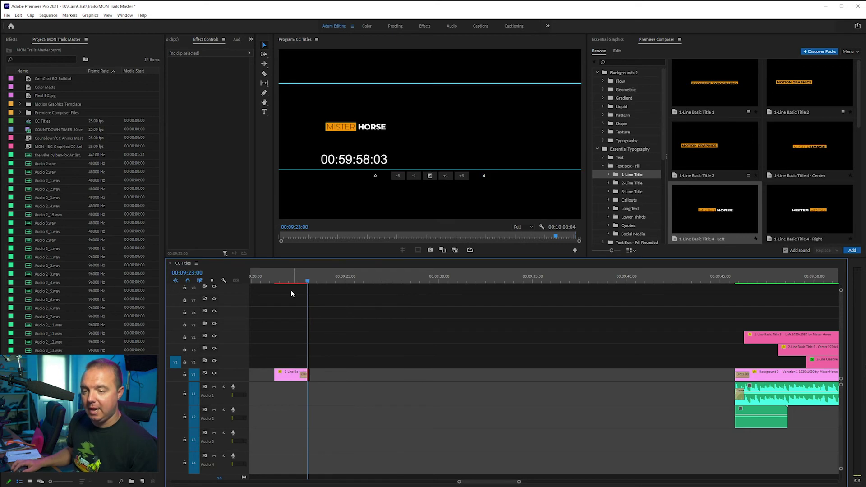
left_click(293, 277)
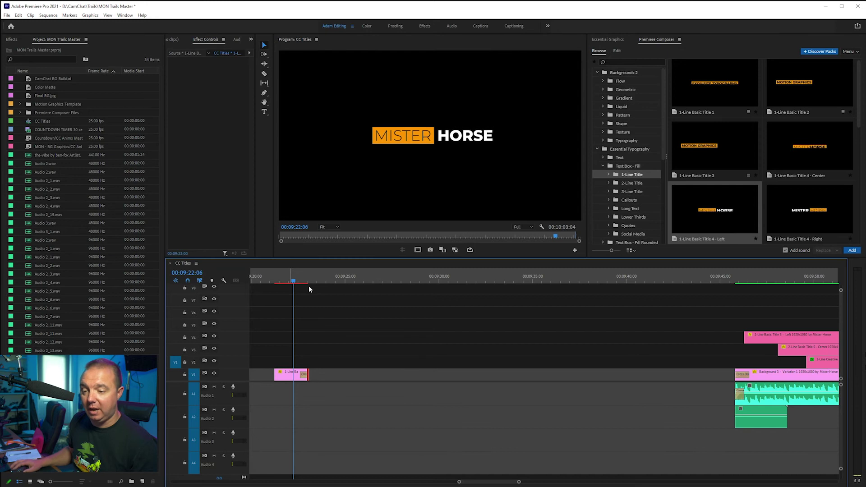
- Play the shortened MISTER HORSE title from its start at 00:09:21:06 to check how it fades out
key("Up")
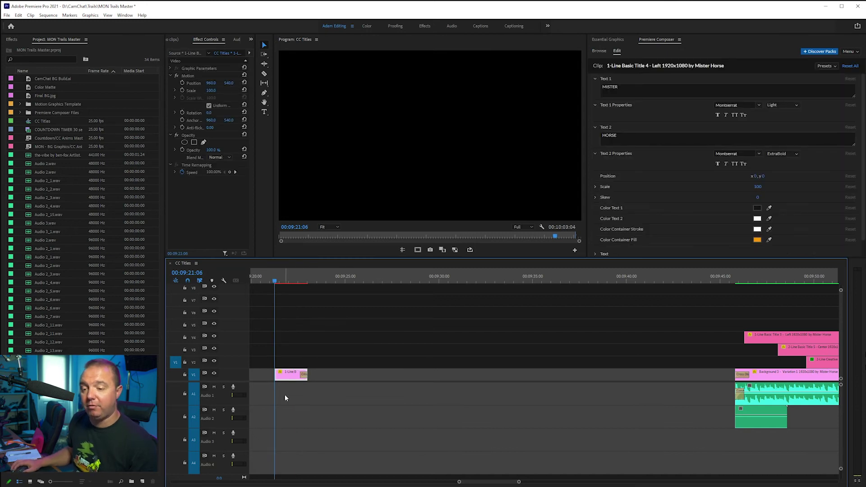
key("equal")
key("equal")
key("equal")
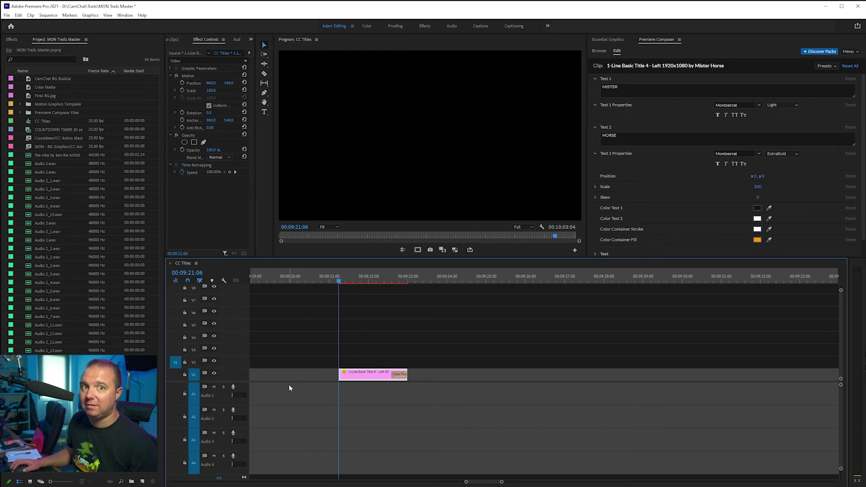
key("space")
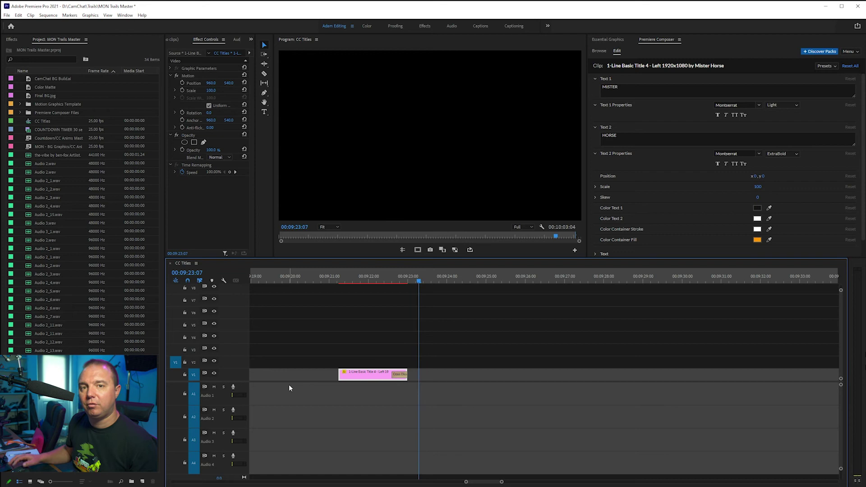
- Play the whole closing title section from the start of the Background 3 clip at 00:09:45:20
key("minus")
key("minus")
key("minus")
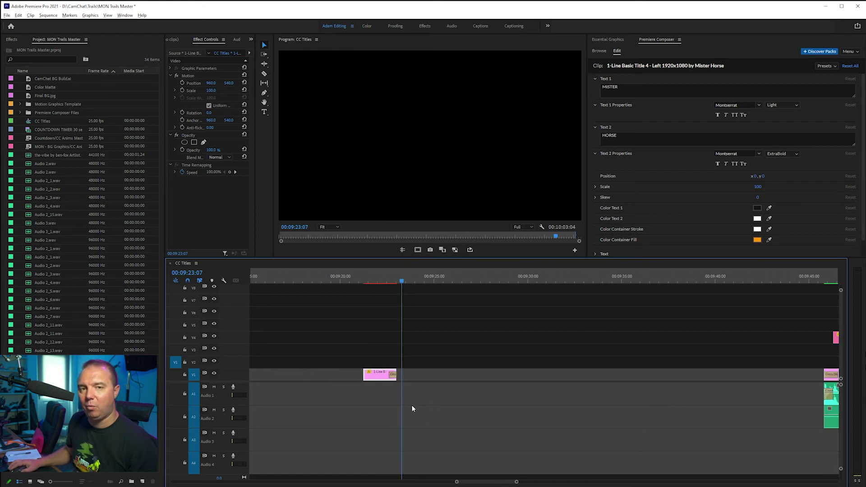
key("minus")
key("minus")
key("minus")
key("minus")
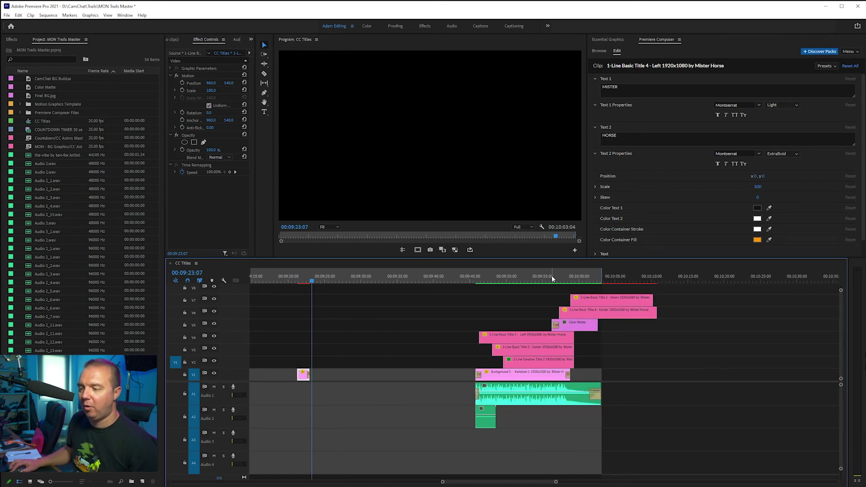
key("equal")
key("equal")
key("equal")
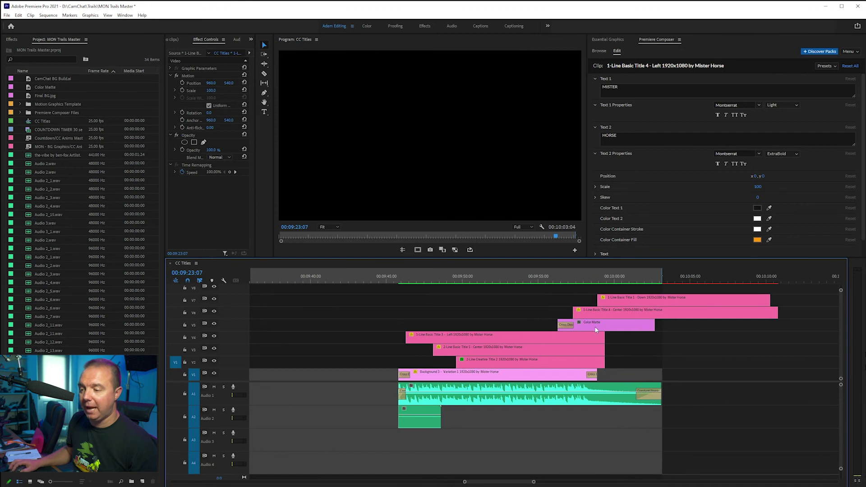
left_click(545, 279)
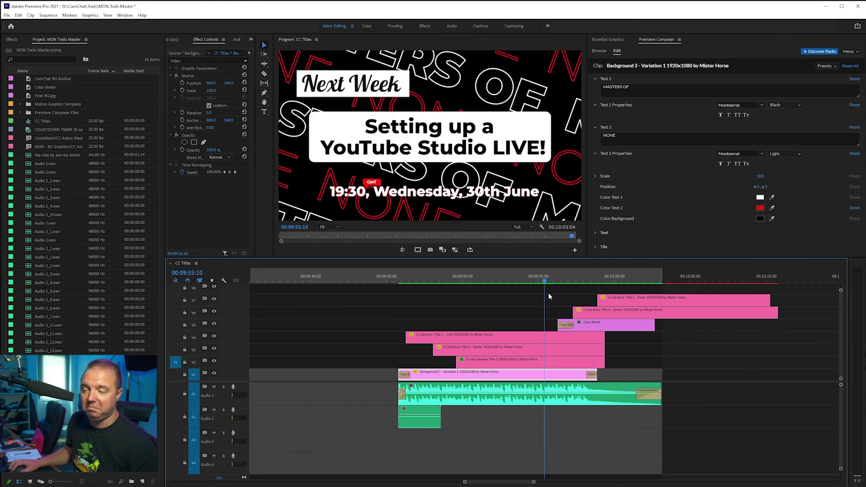
left_click(432, 276)
key("Up")
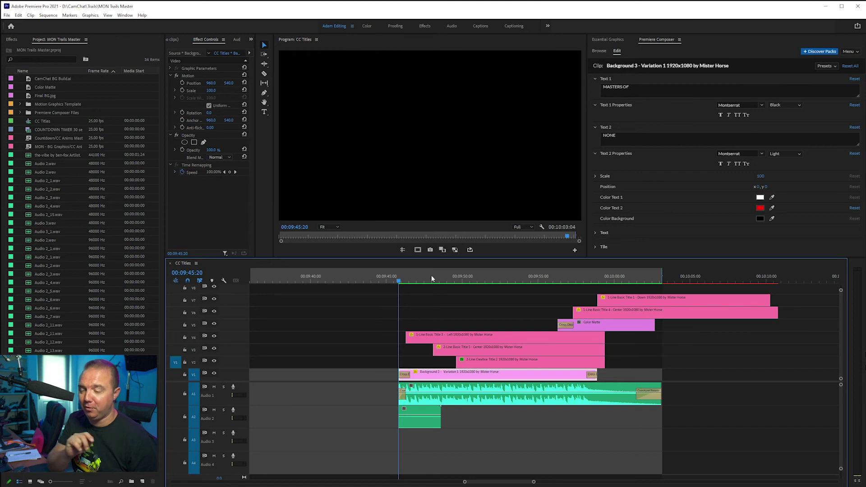
key("space")
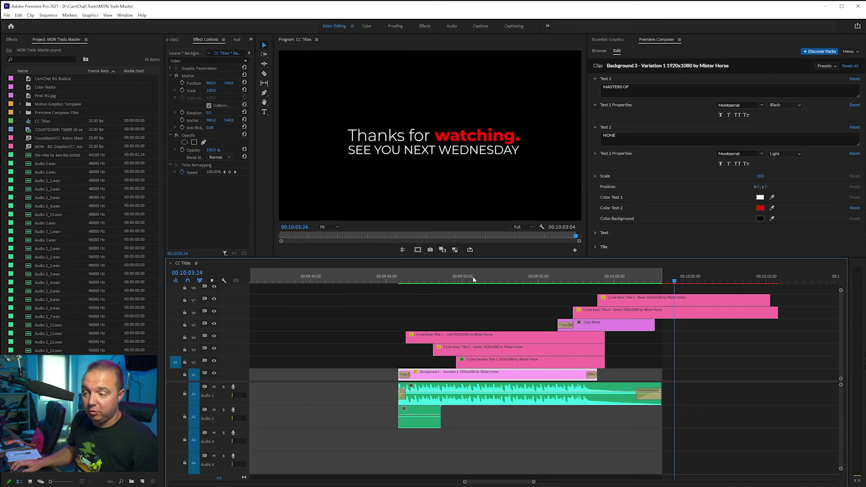
- Change the date line of the 2-Line Creative Title 2 clip on V2 to "19:30, Wednesday, 7th July"
left_click(499, 277)
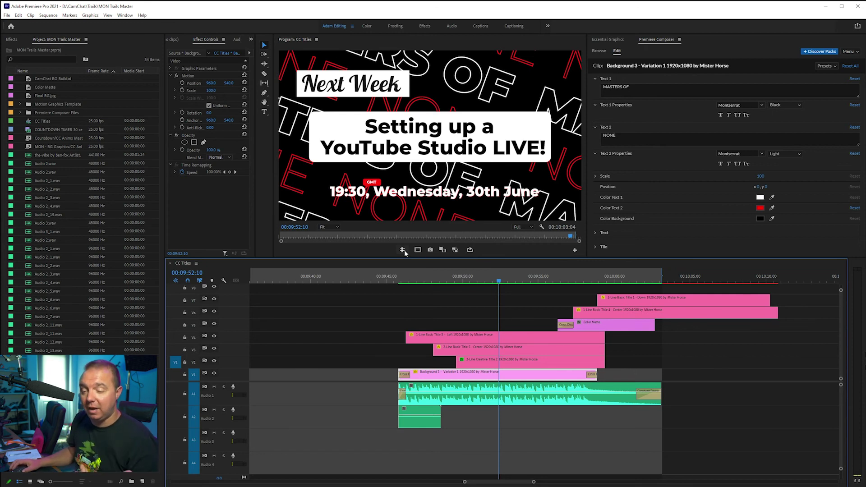
left_click(495, 363)
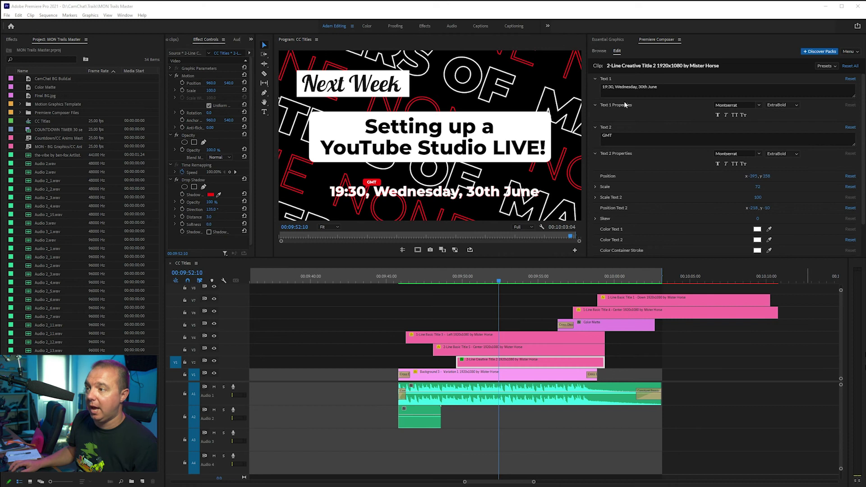
left_click(631, 90)
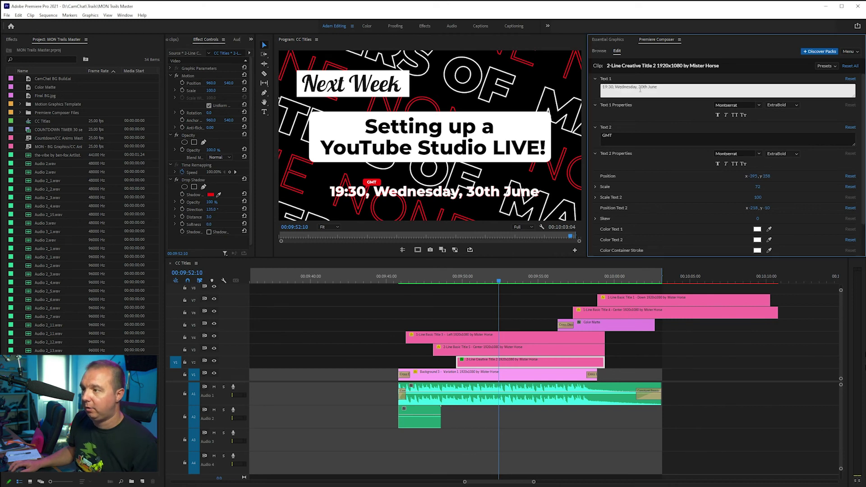
key("ctrl+shift+Right")
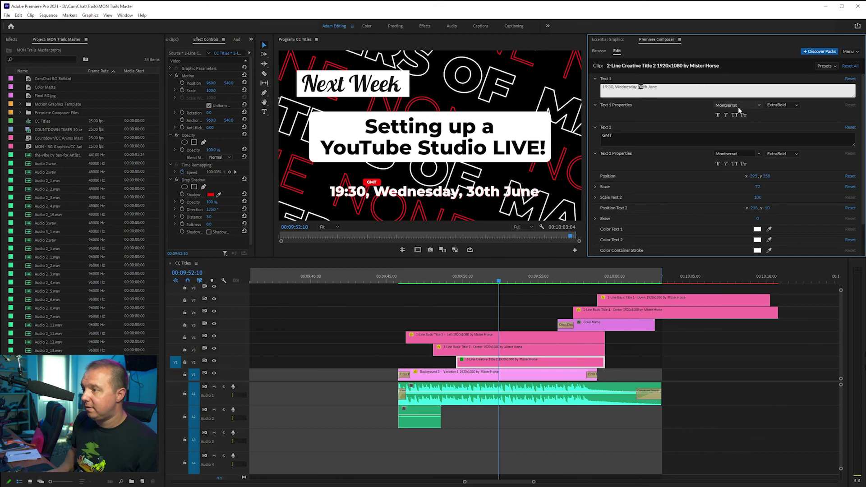
type("7")
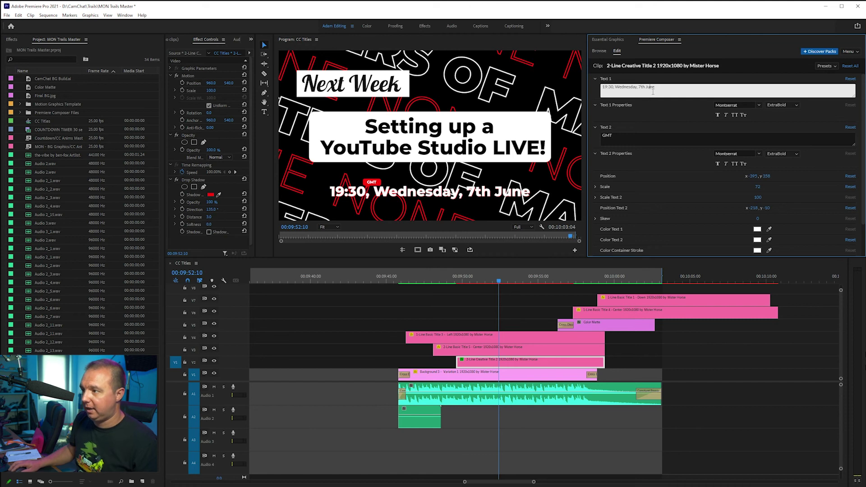
type("ly")
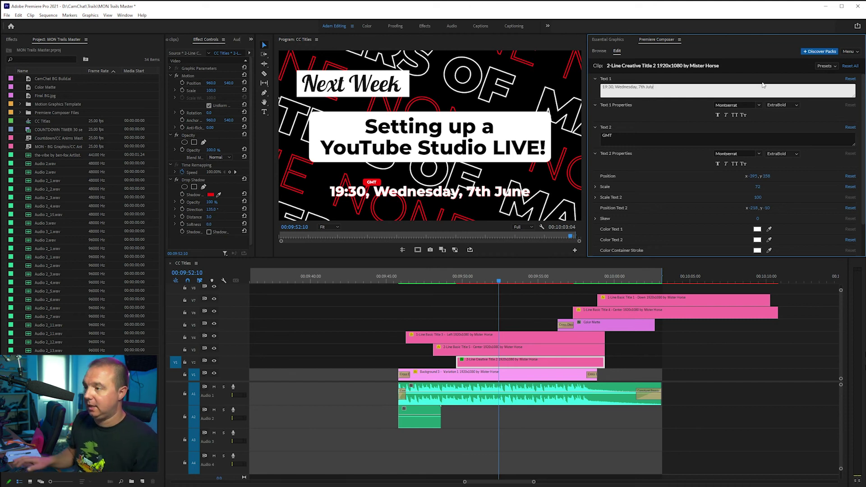
left_click(658, 113)
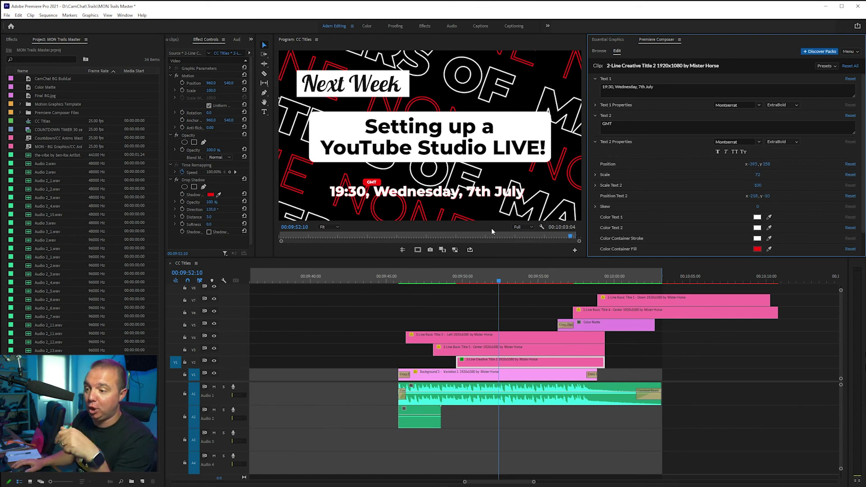
- Switch the date title's Drop Shadow effect off and back on to compare, and look through the title's template settings
left_click(505, 365)
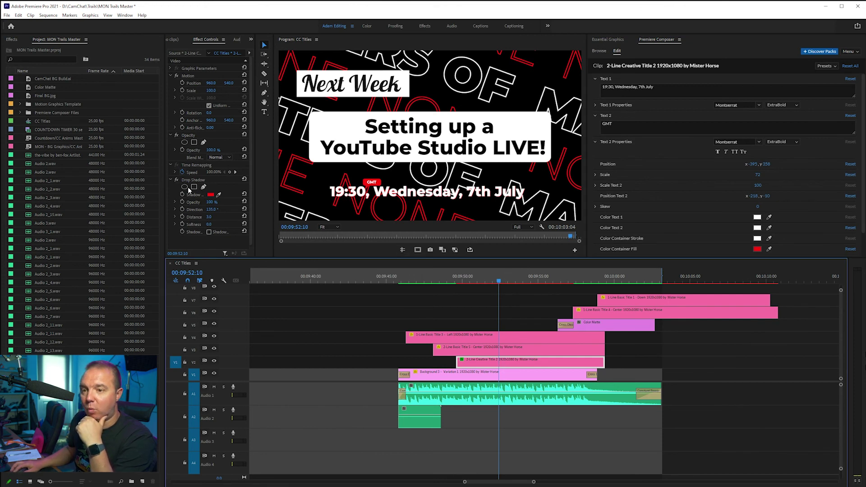
left_click(176, 180)
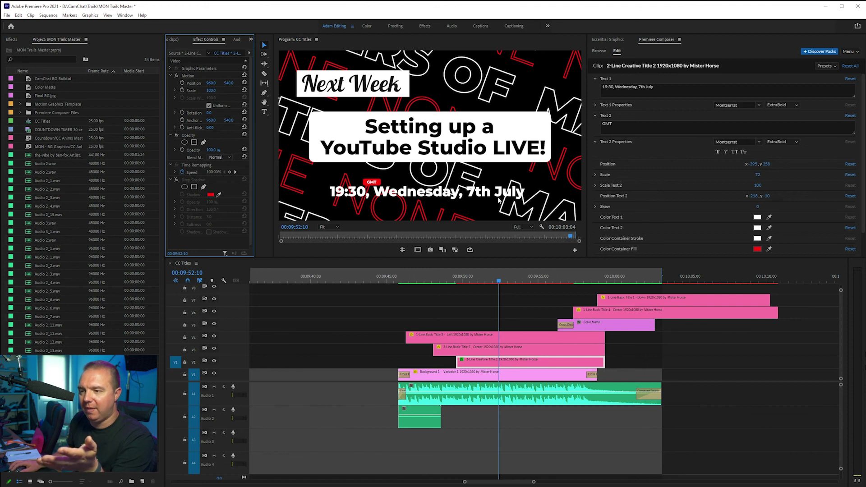
left_click(177, 180)
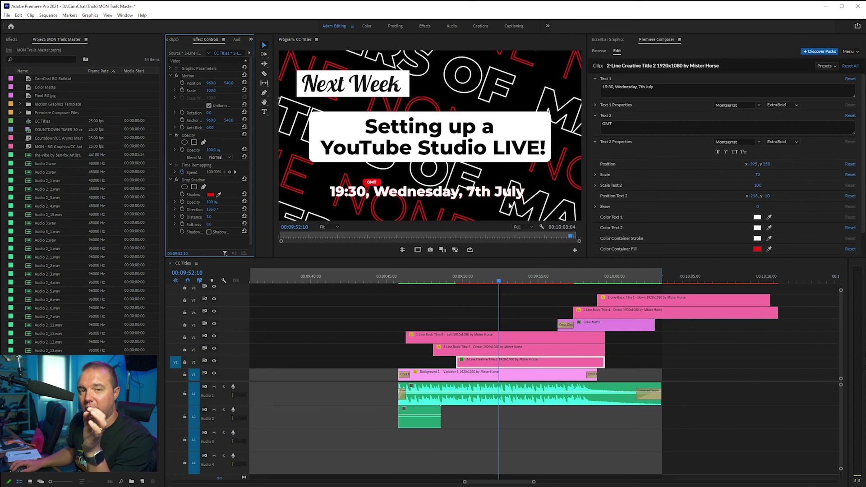
scroll(672, 188, "down", 1)
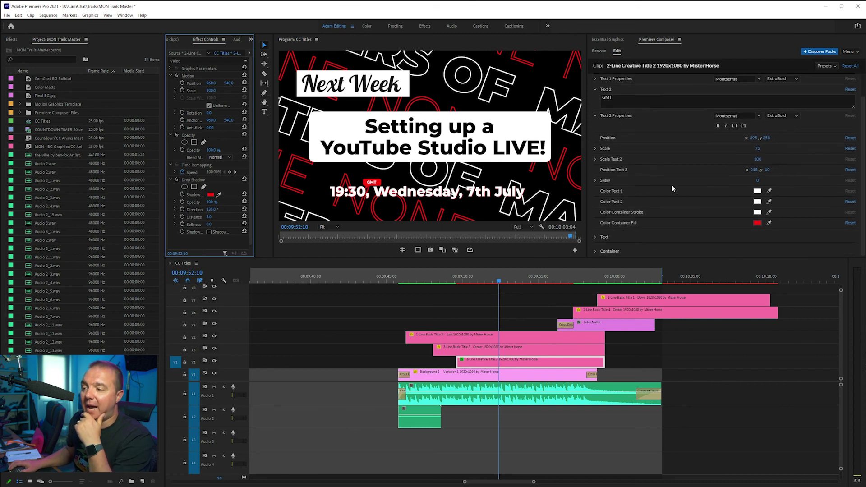
scroll(666, 195, "up", 1)
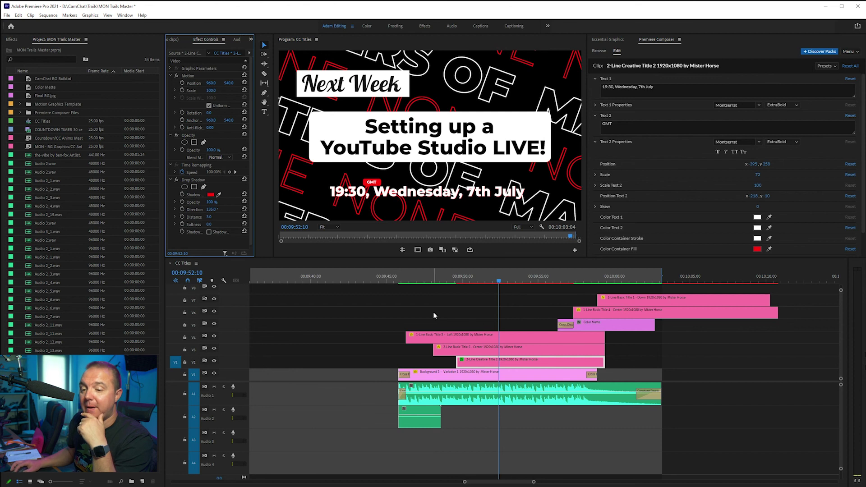
- Lock audio tracks A1 and A2 and scrub the opening of the closing titles up to about 00:09:47:19
left_click(185, 394)
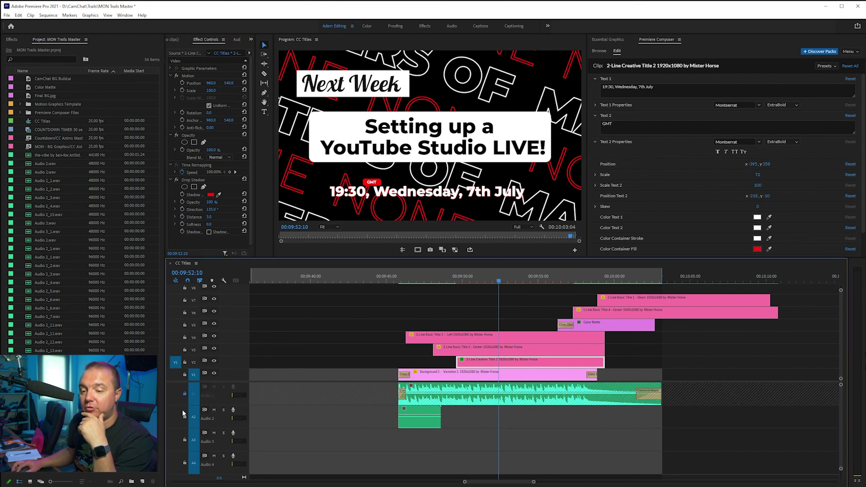
left_click(185, 417)
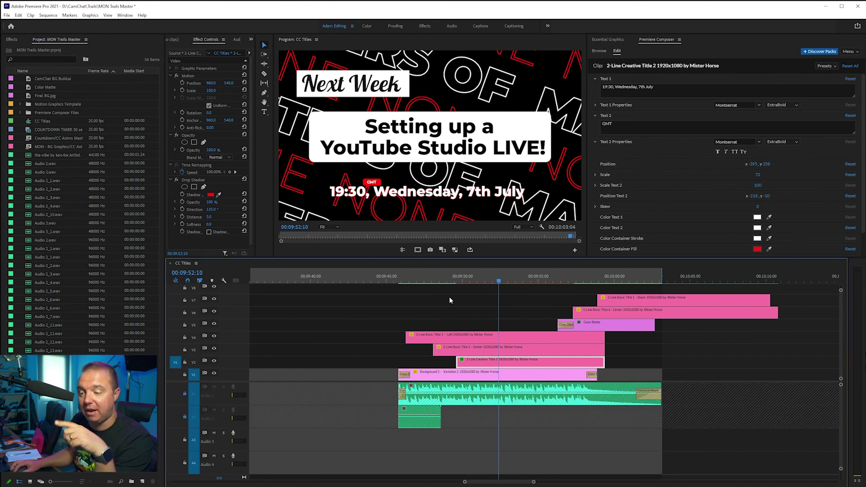
left_click(400, 280)
left_click_drag(403, 281, 431, 288)
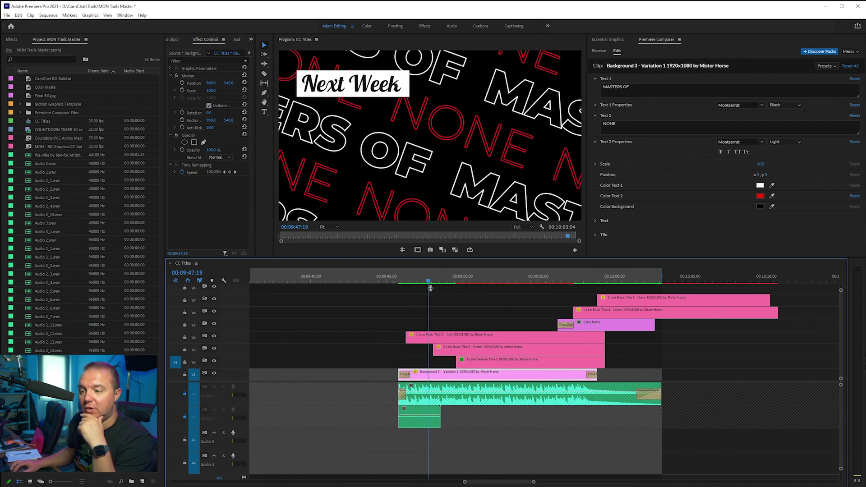